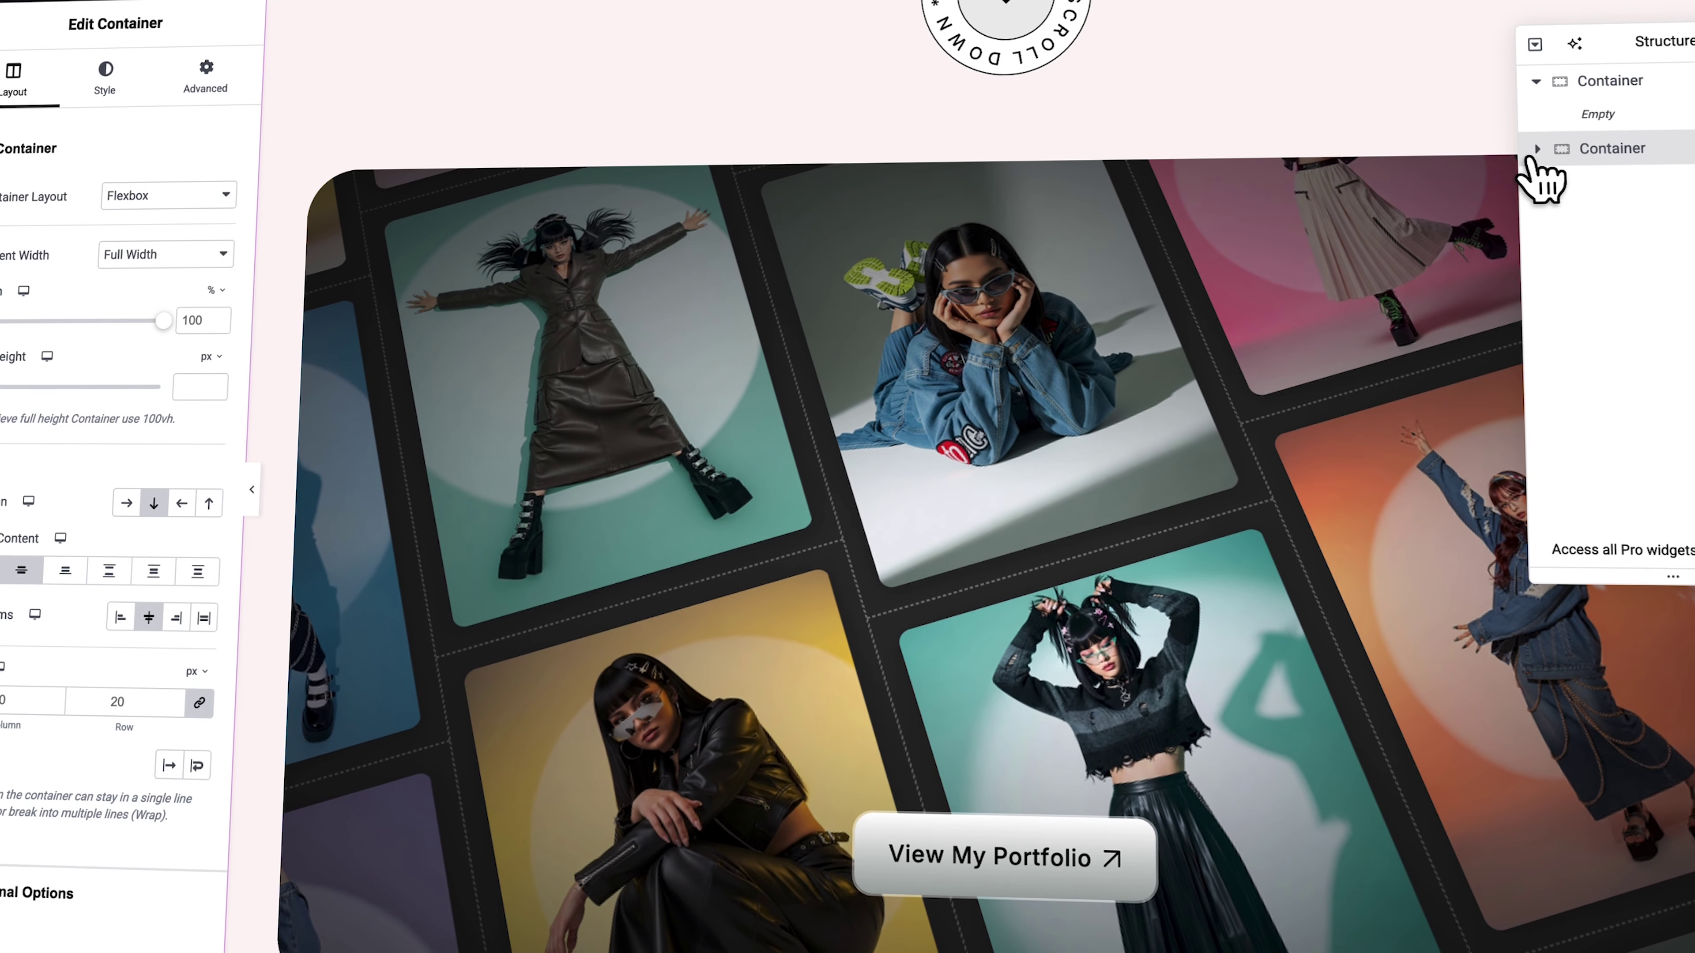
Expand the nested containers in the page structure and inspect the settings of the Marquee Section 3D widget
left_click(1538, 137)
left_click(1582, 306)
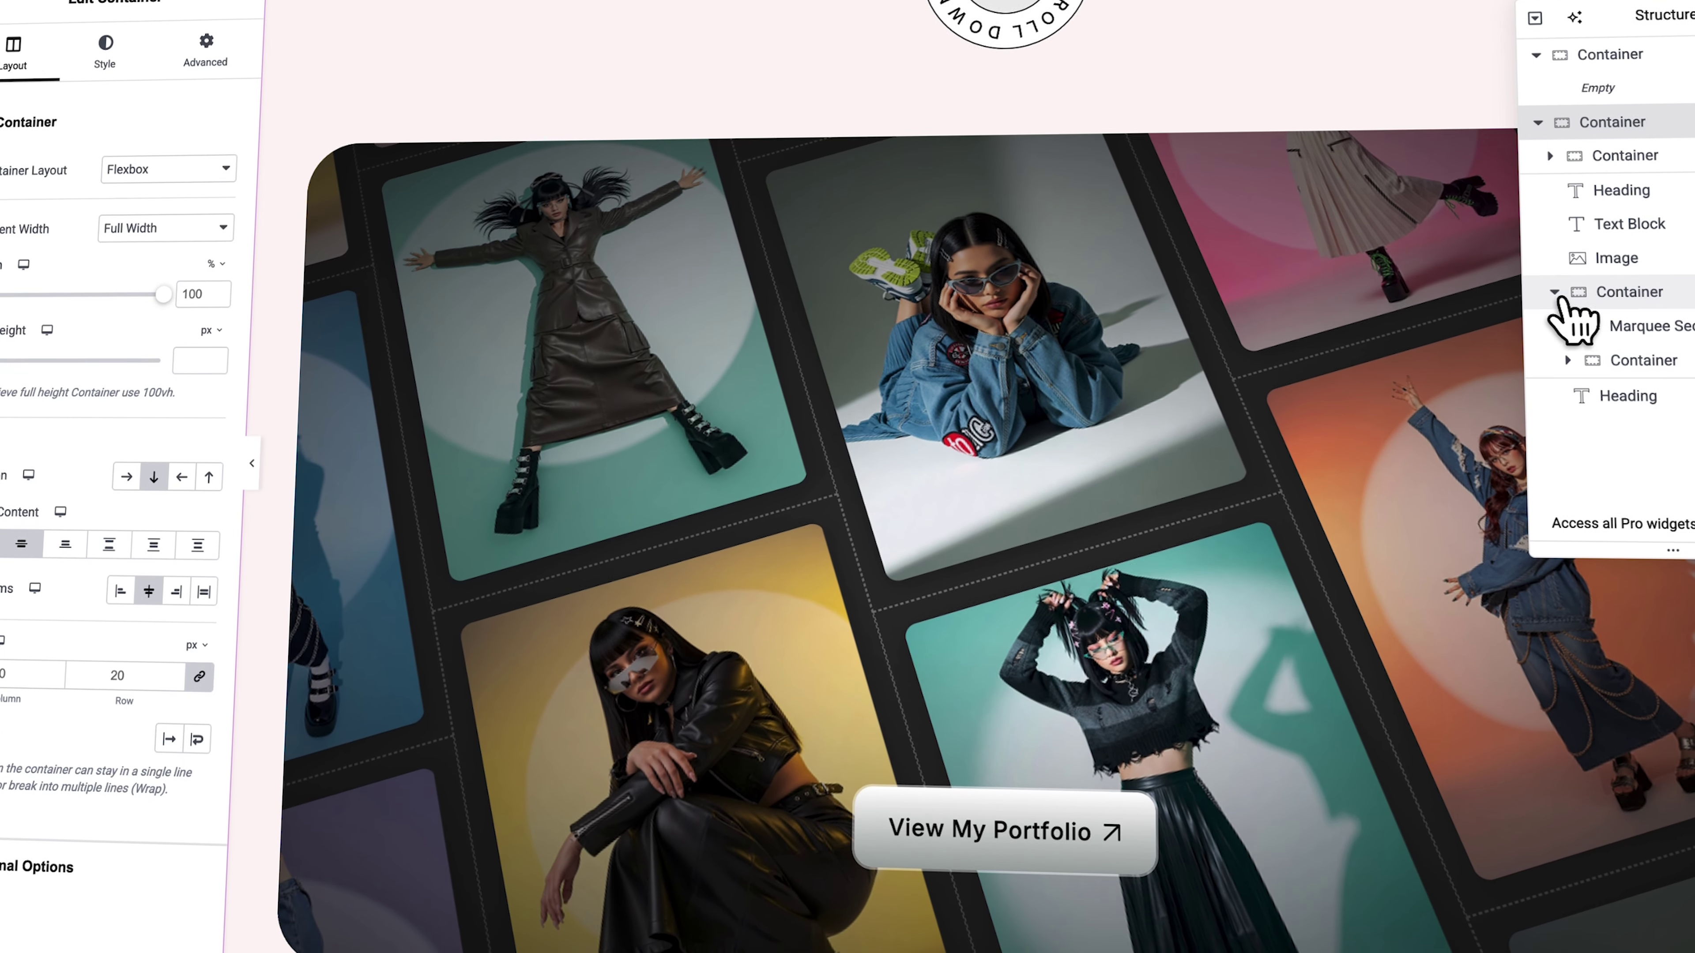
left_click(1602, 321)
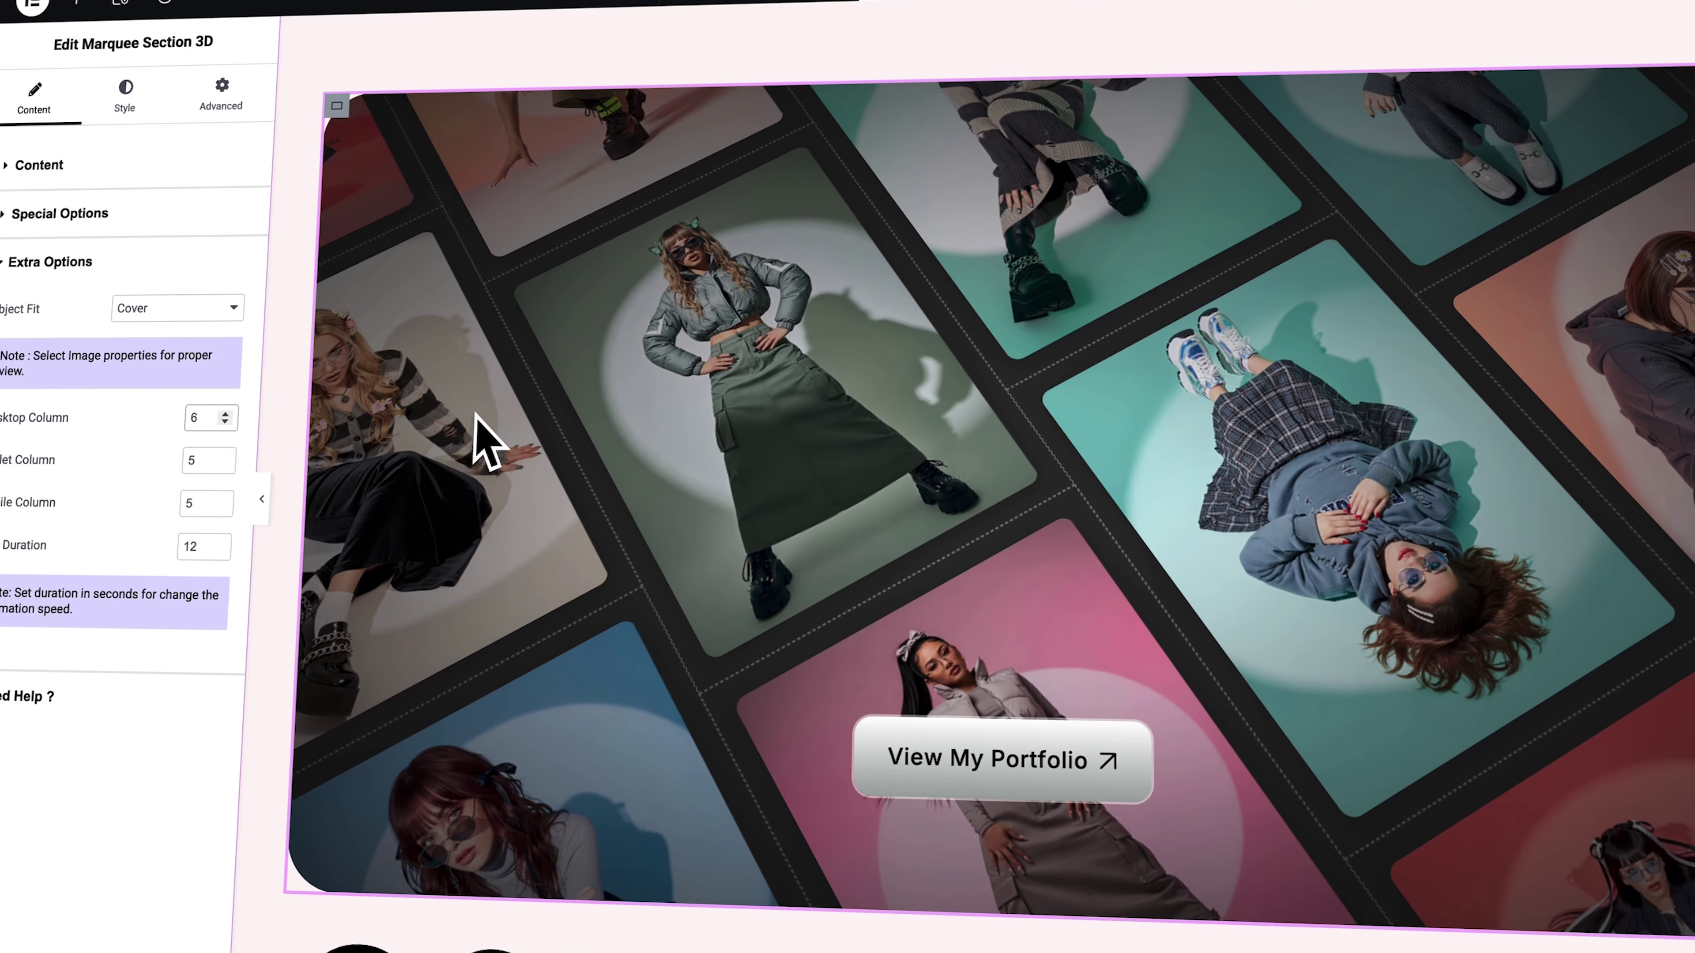
left_click(127, 77)
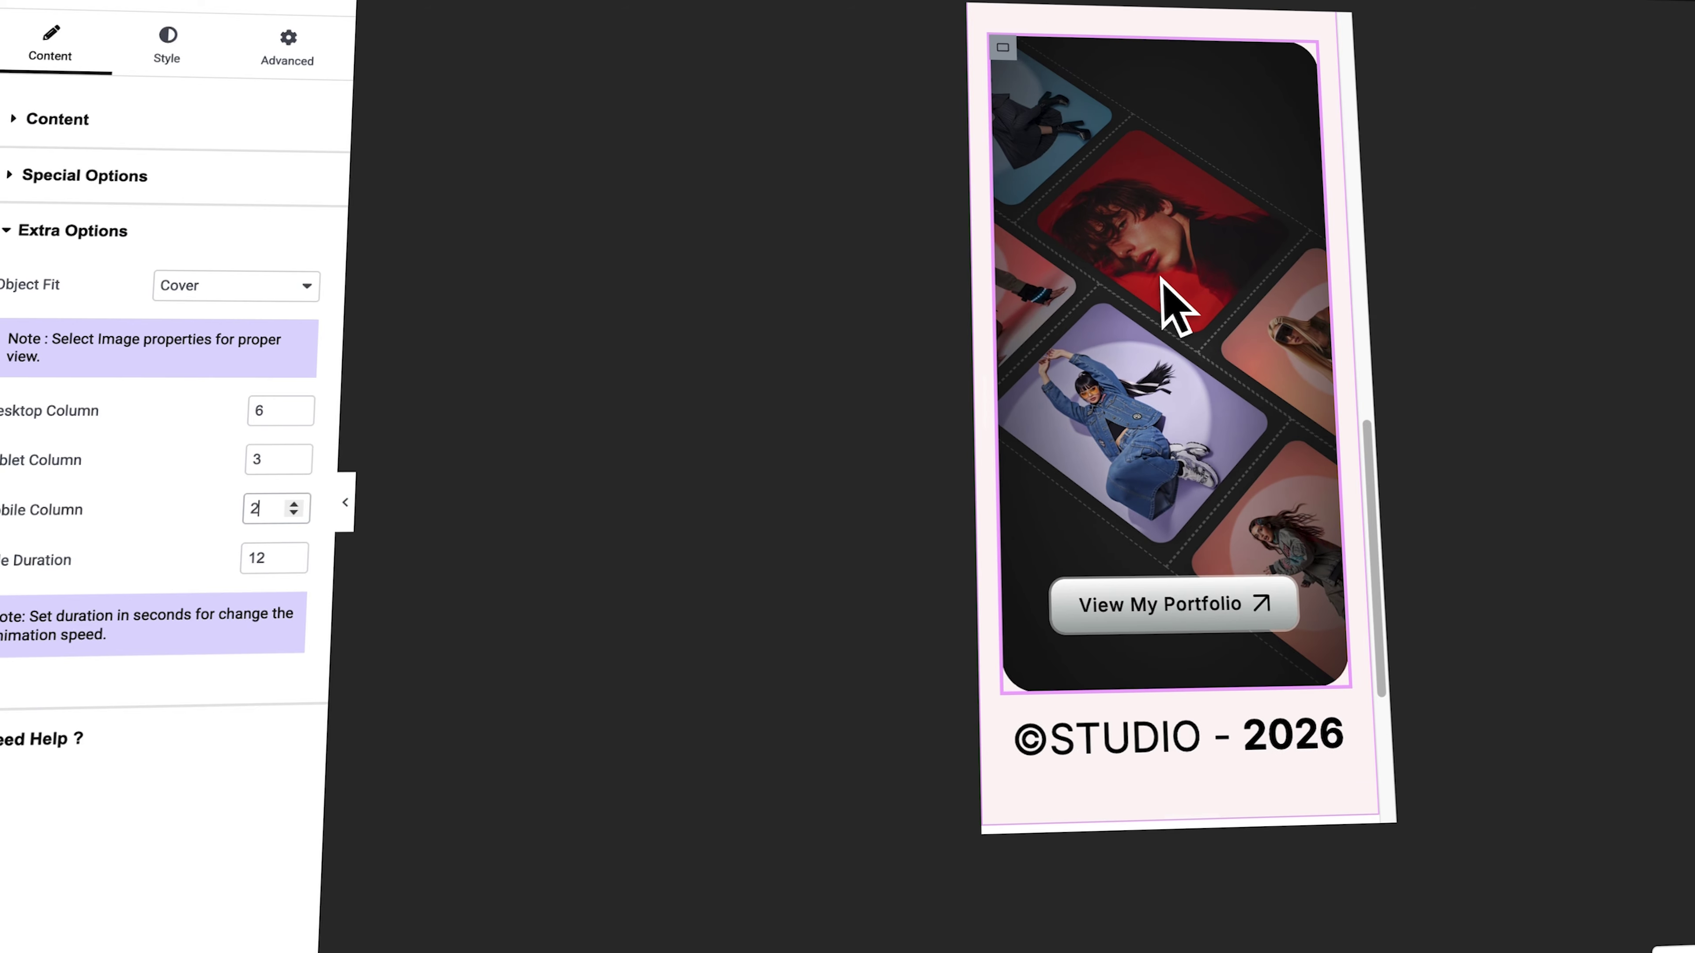
Set the Marquee Section 3D widget's mobile column count to 4
scroll(1098, 6, "down", 3)
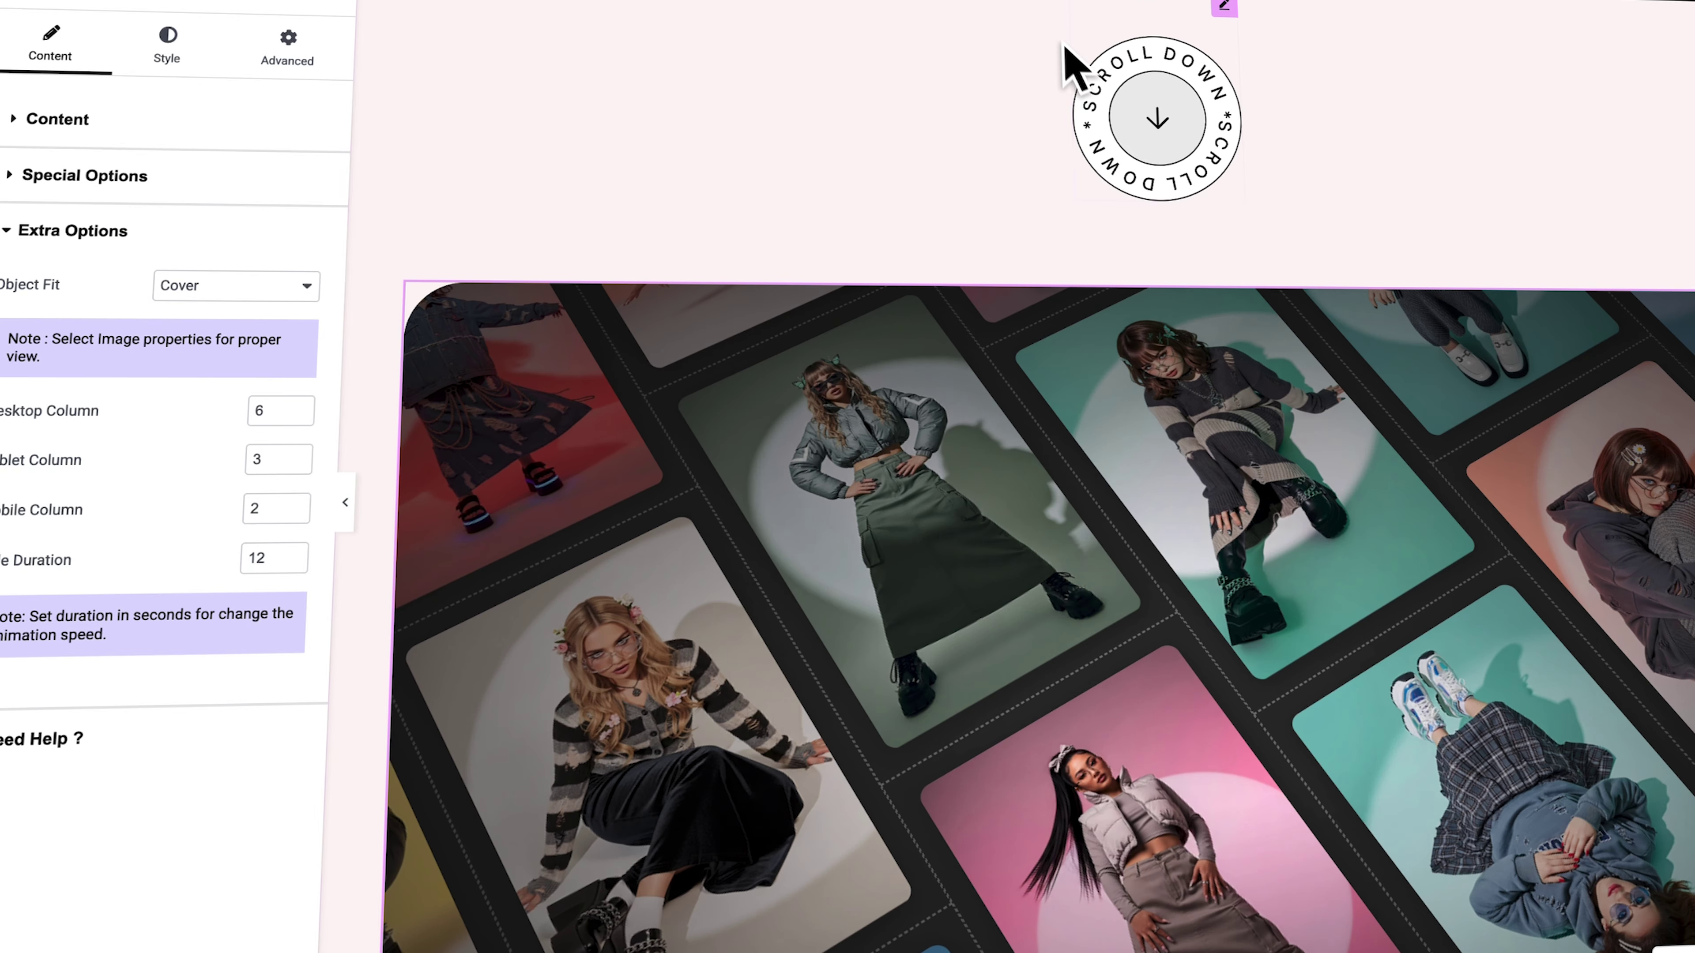
double_click(260, 507)
type("4")
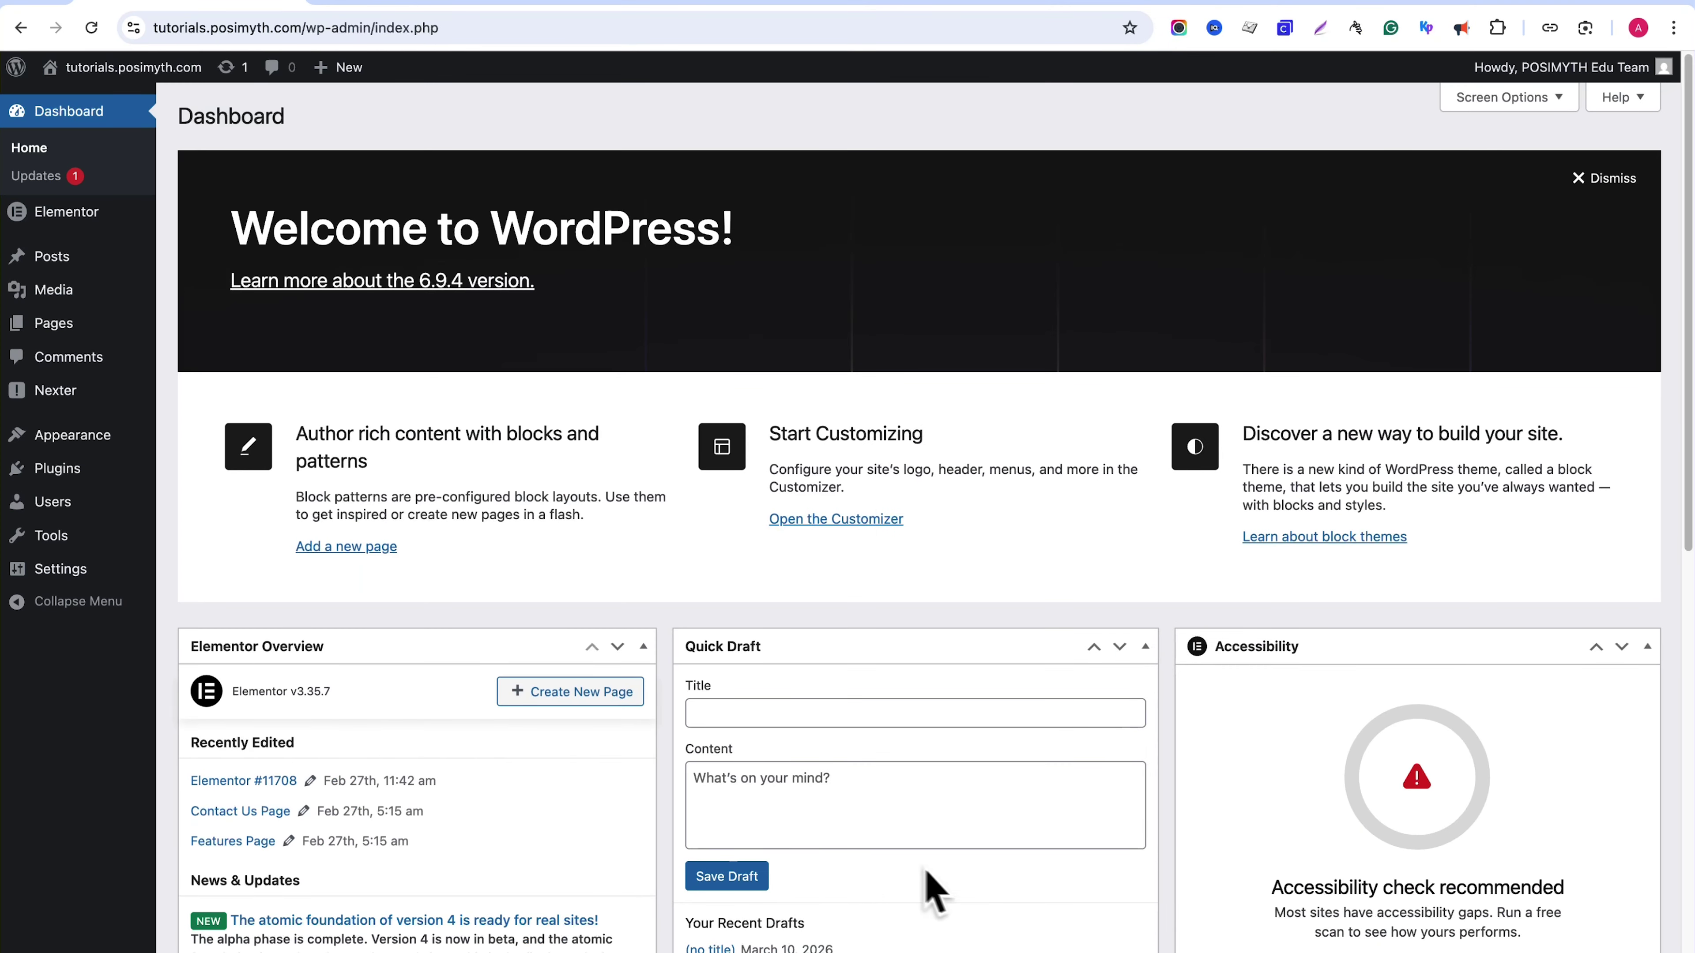
Install and activate the WDesignKit plugin by POSIMYTH on the WordPress site
left_click(71, 473)
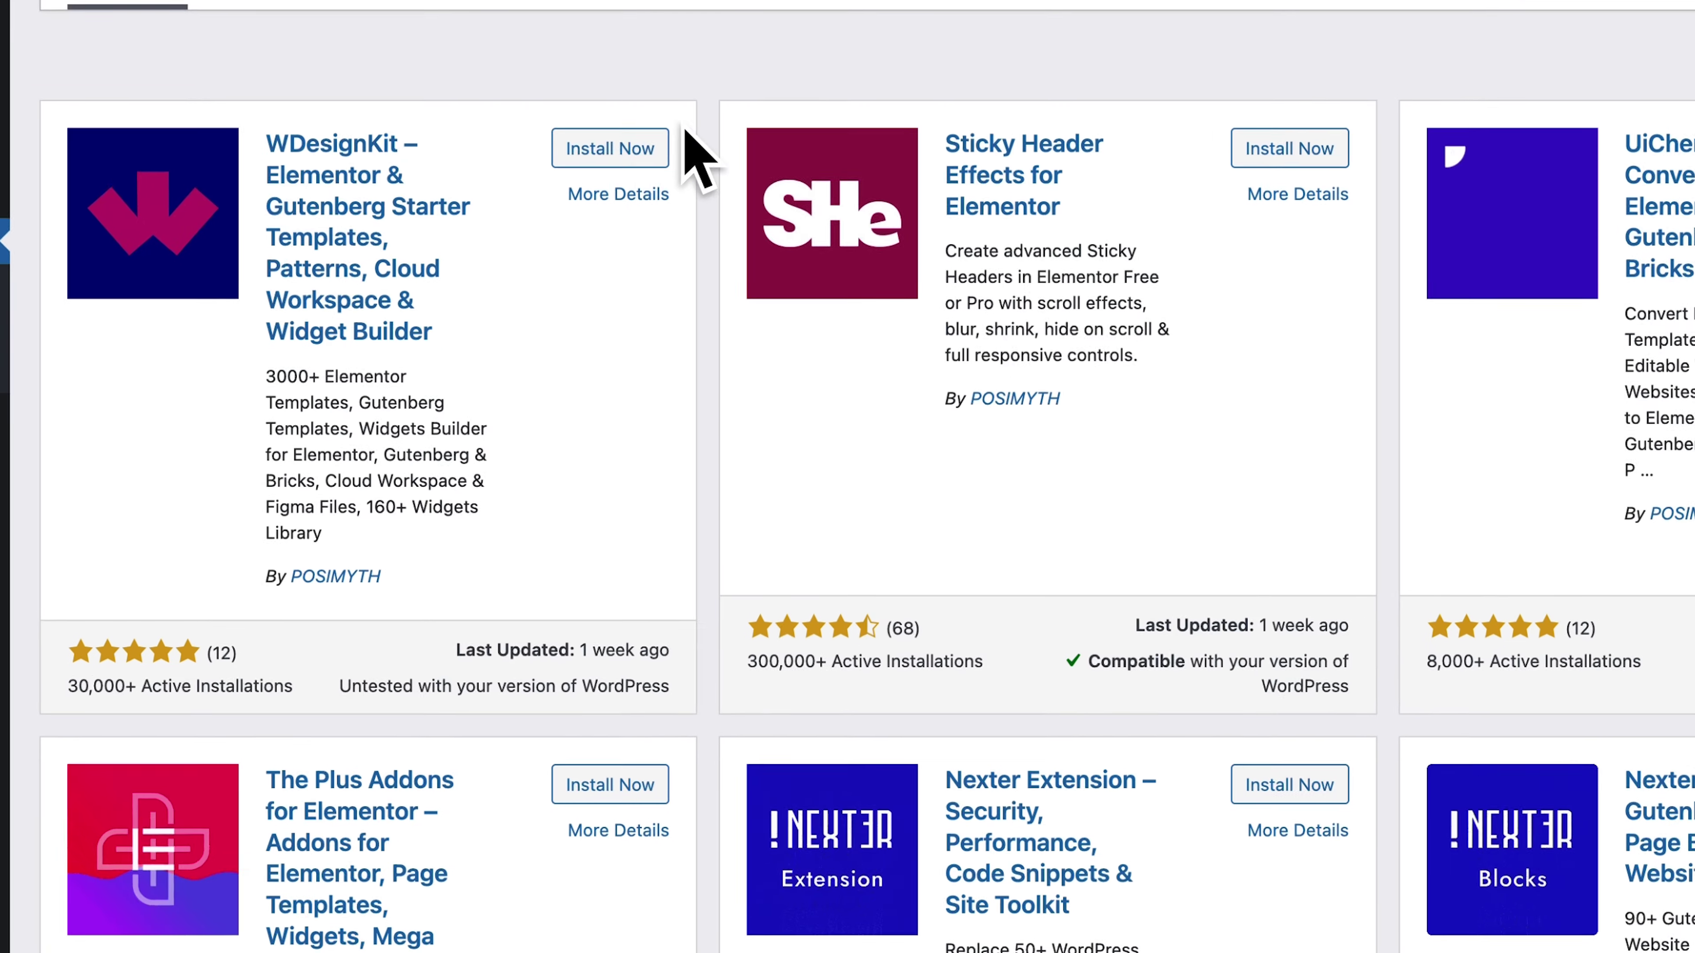
left_click(638, 145)
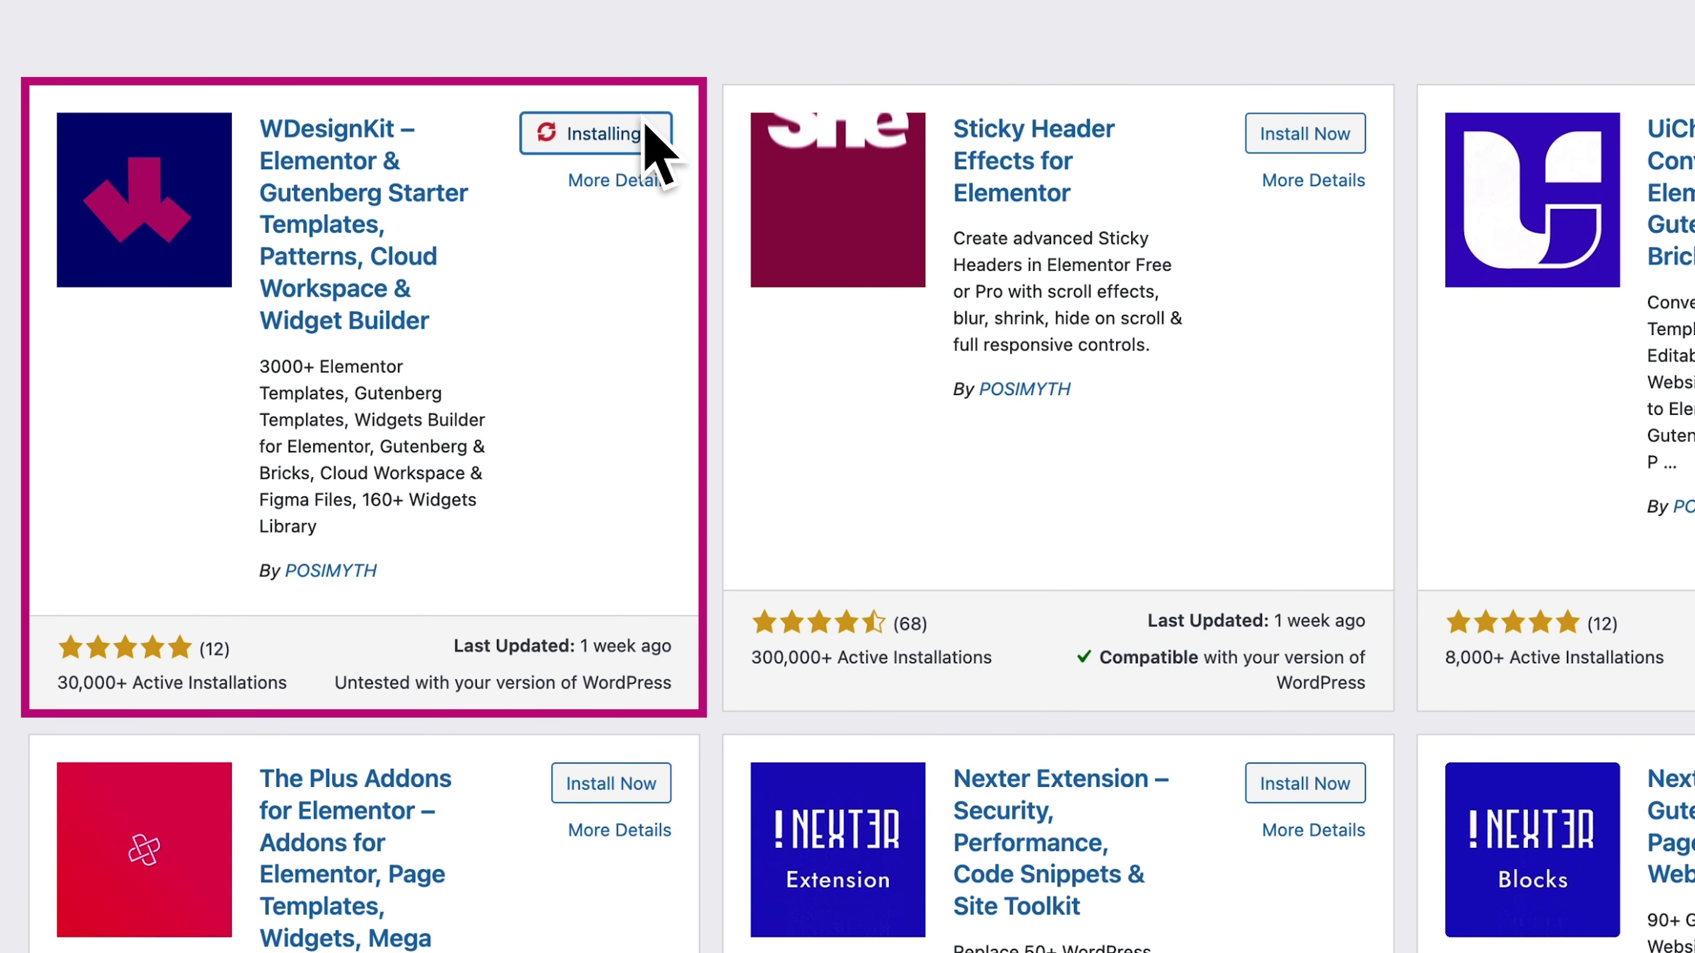
left_click(627, 137)
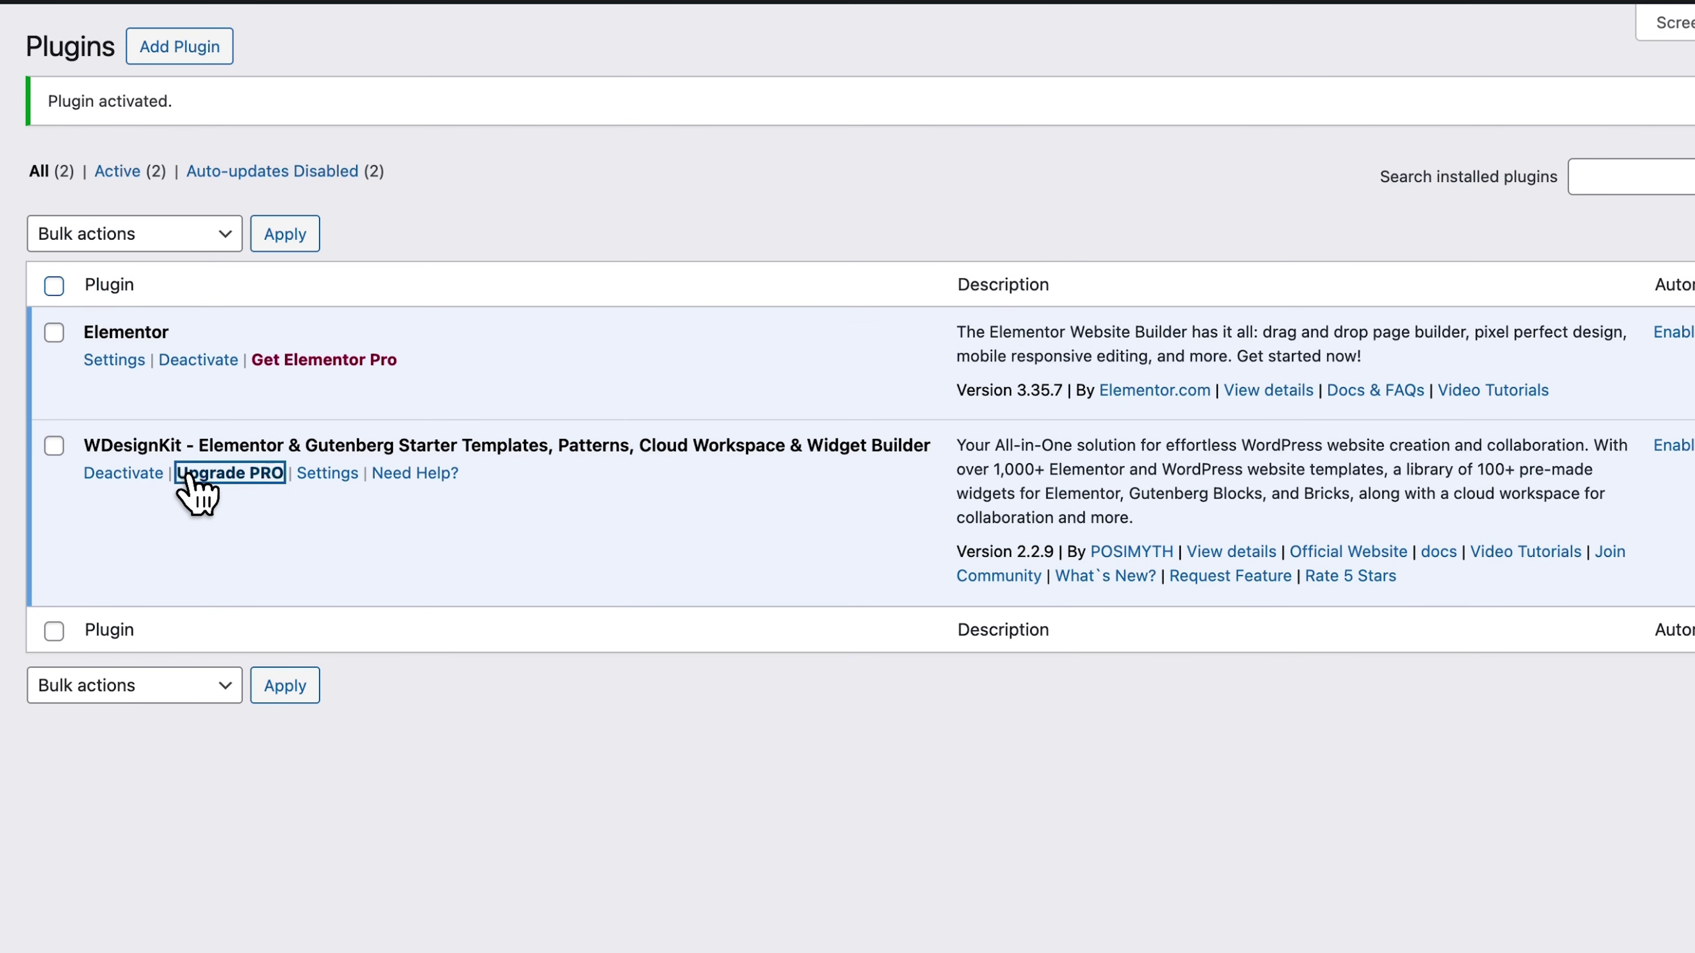
Open the WDesignKit Pro upgrade page and review the available pricing plans
left_click(314, 456)
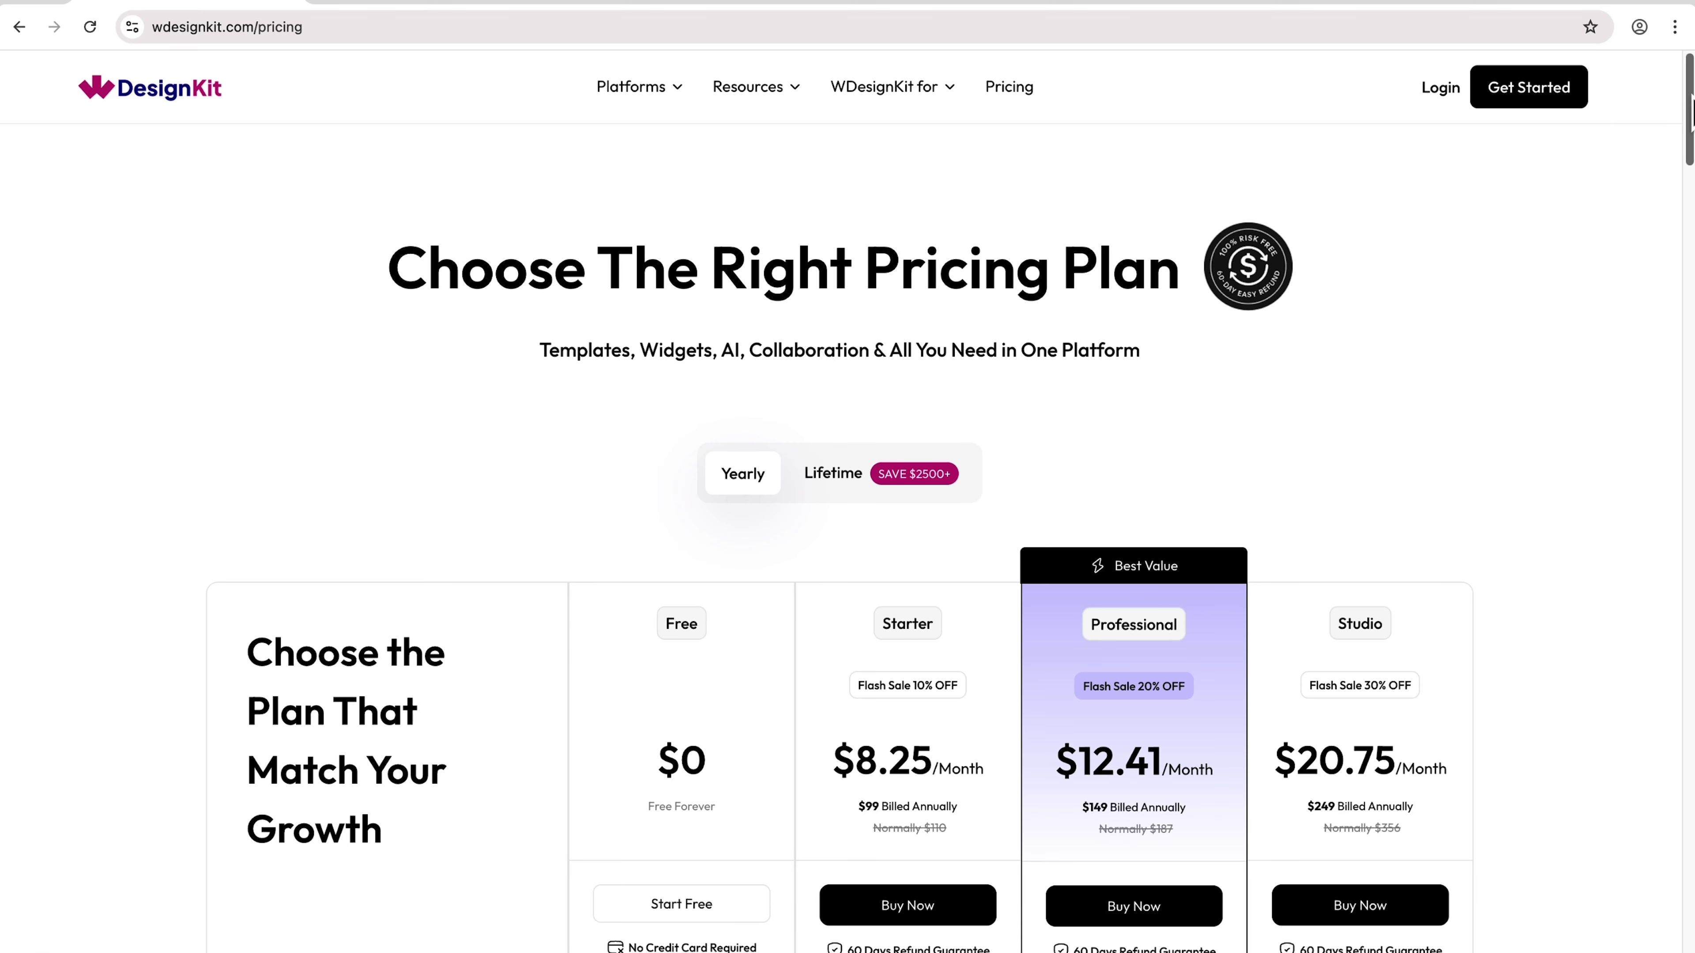
scroll(1690, 107, "down", 4)
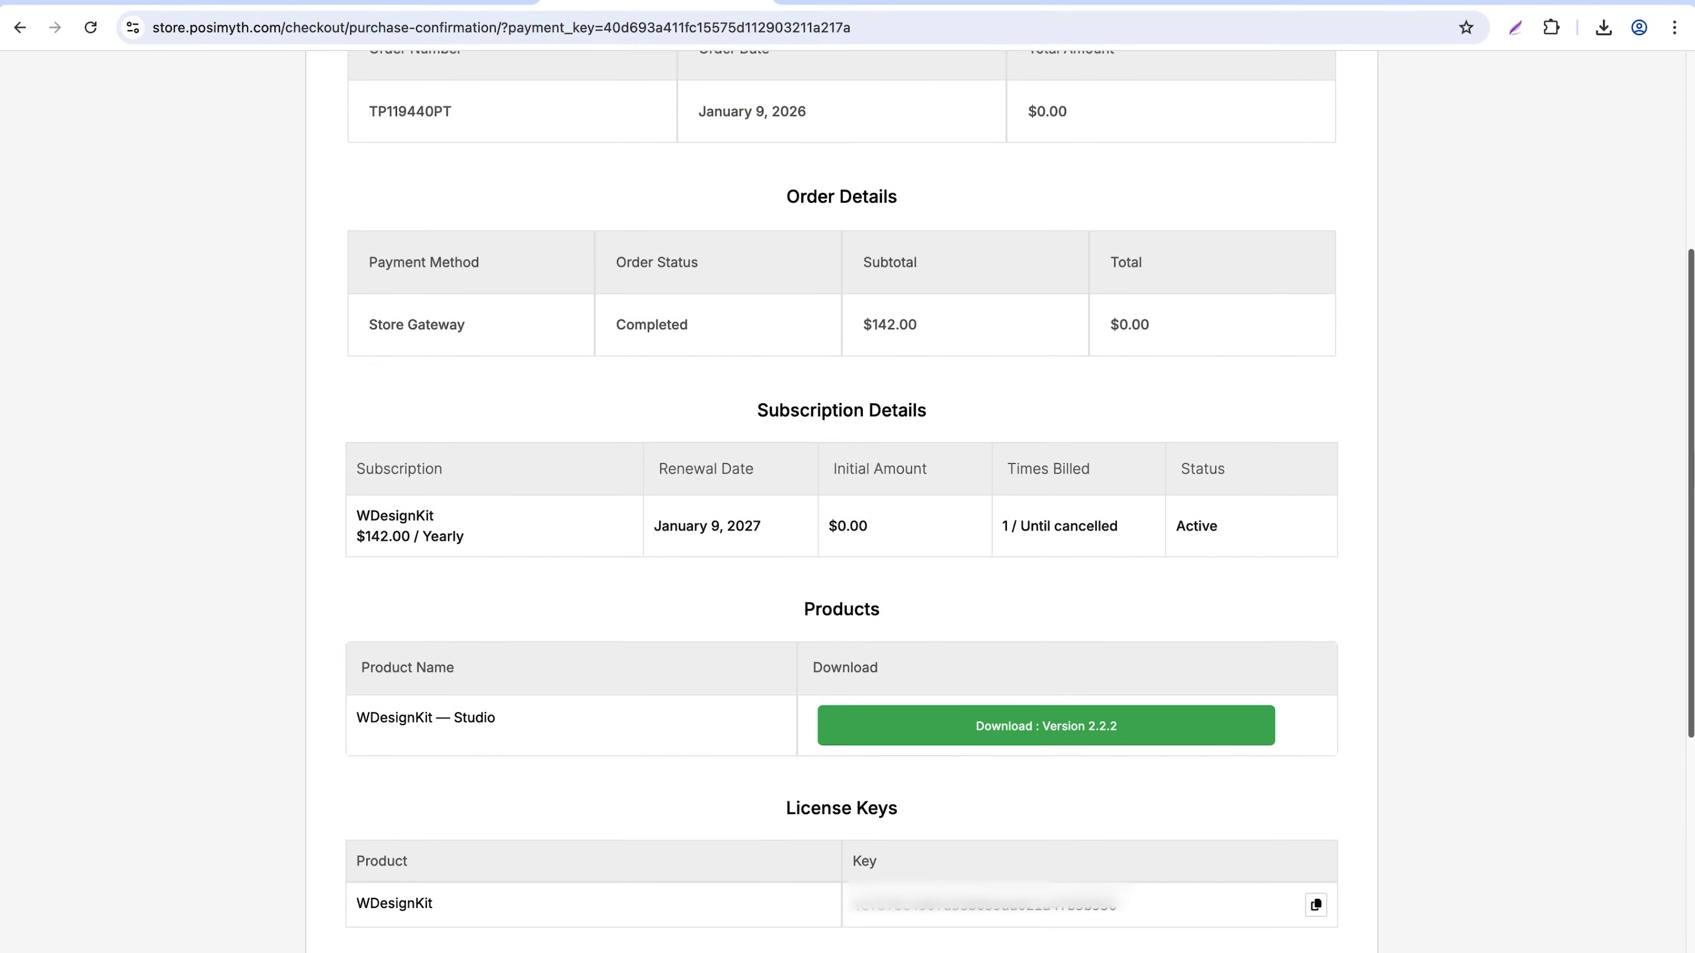
Download WDesignKit Studio version 2.2.2 and copy its licence key from the purchase confirmation page
scroll(1684, 651, "down", 10)
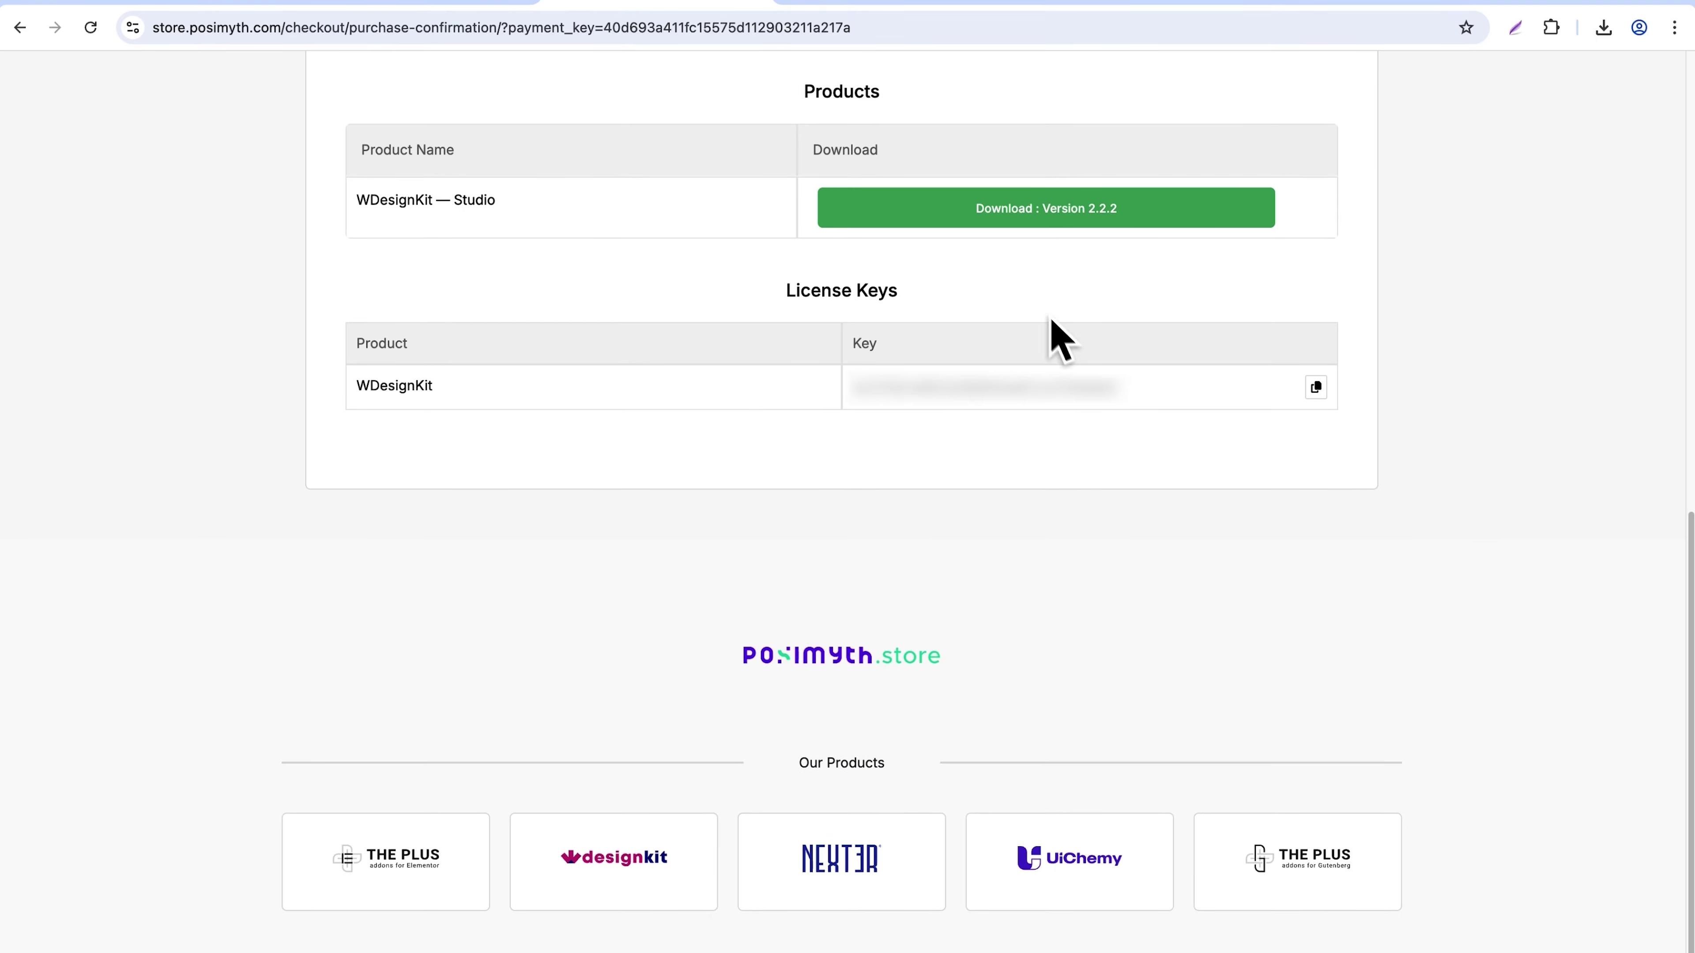
left_click(1014, 214)
left_click(1317, 389)
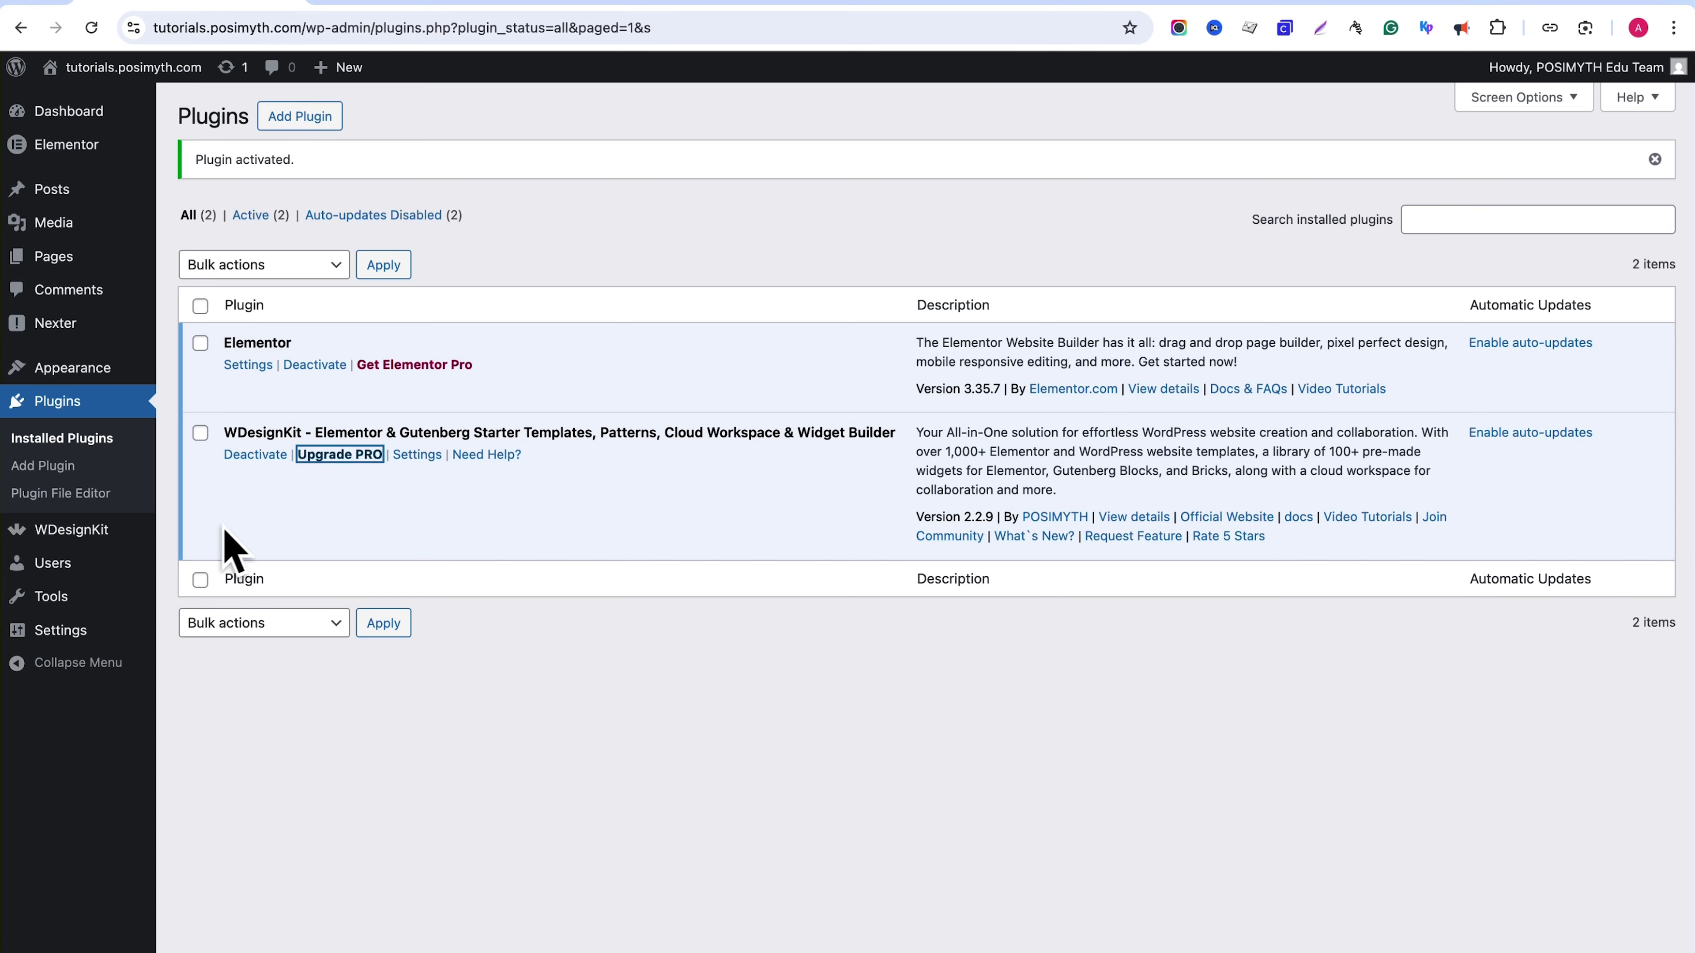
Open WDesignKit's licence management in the WordPress dashboard and go to the field for adding a licence key
left_click(71, 529)
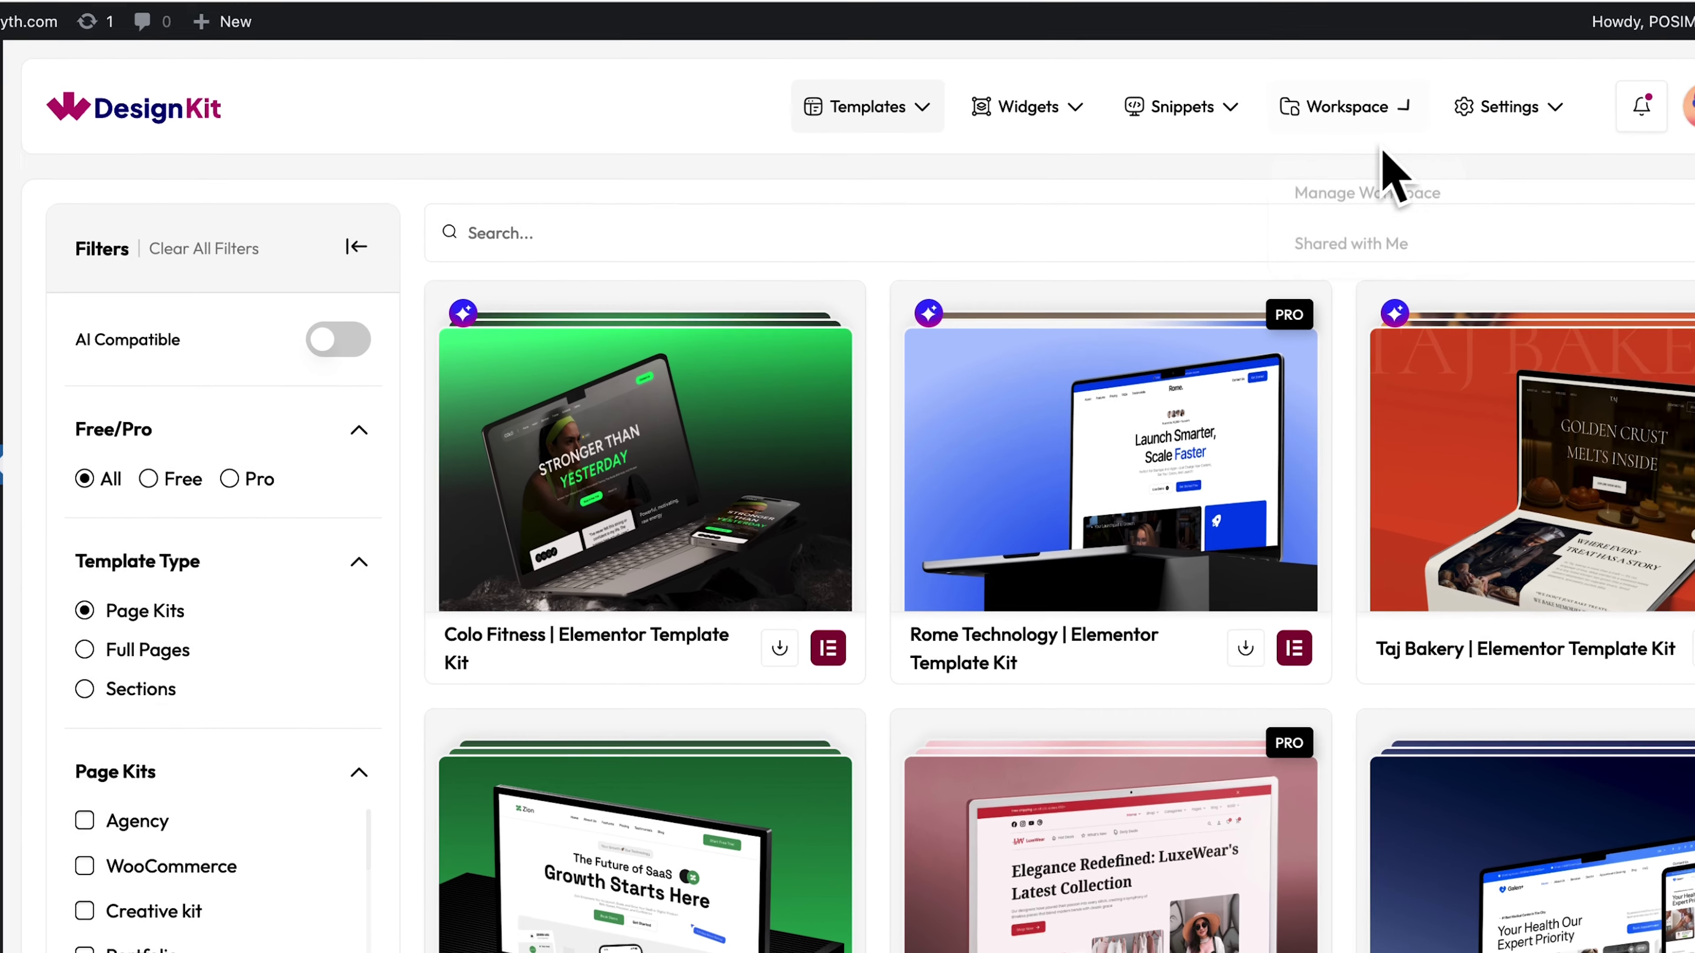
mouse_move(1478, 120)
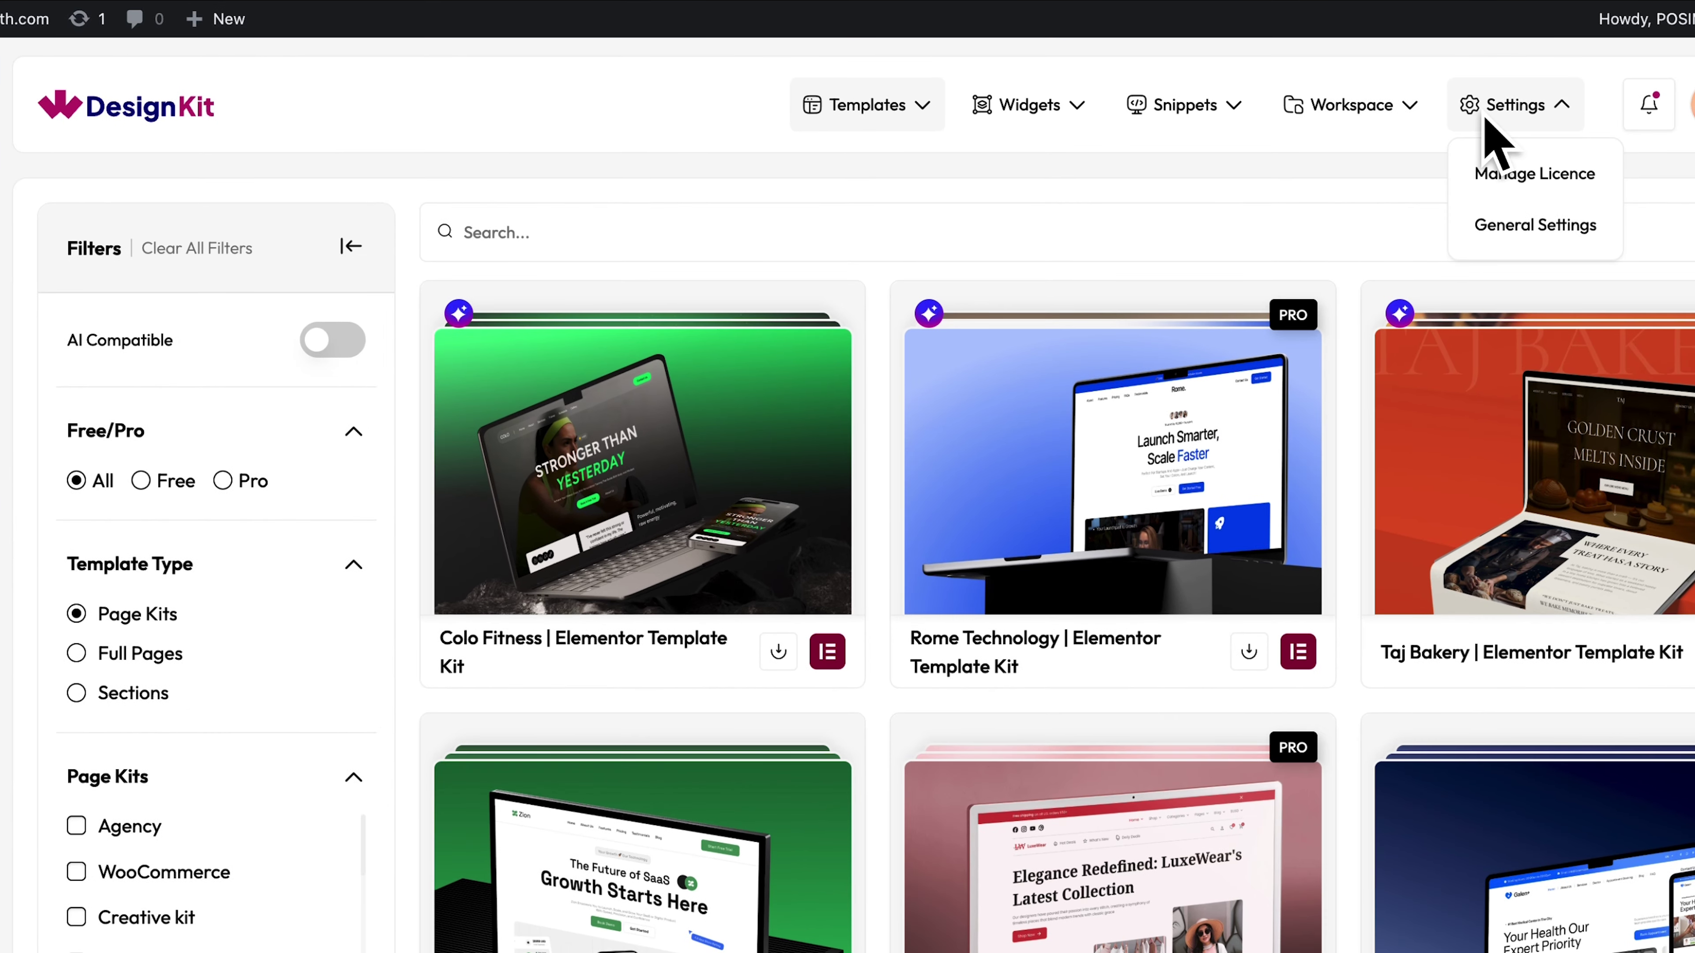
left_click(1495, 179)
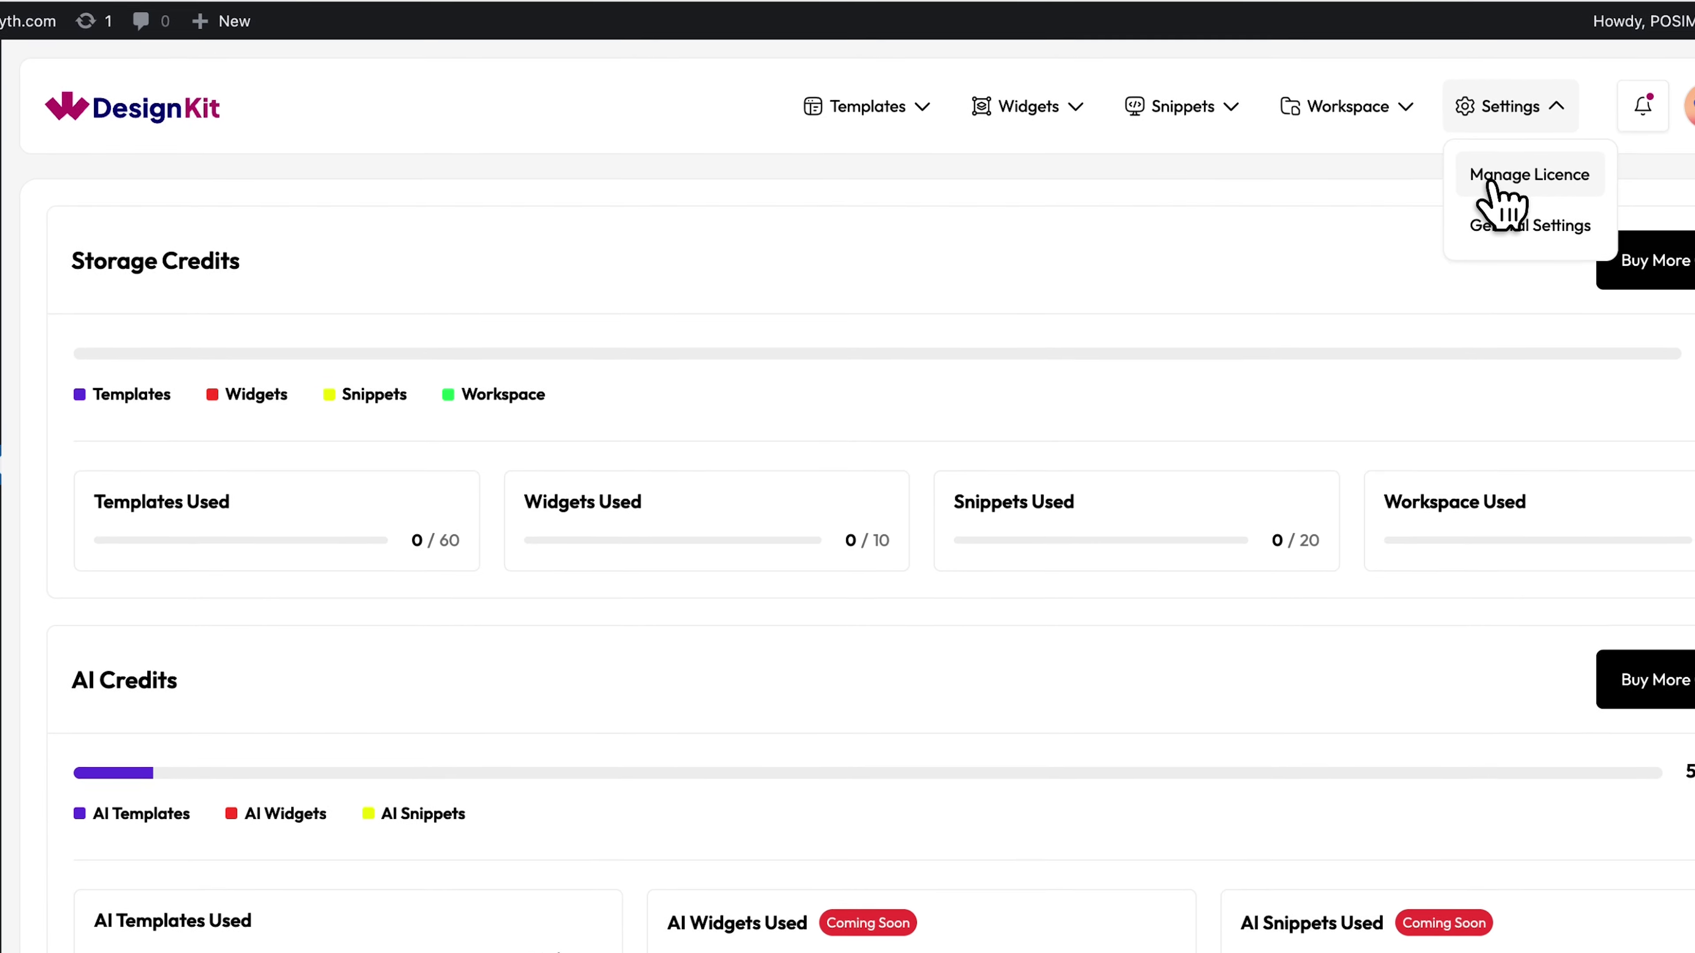
scroll(1690, 147, "down", 7)
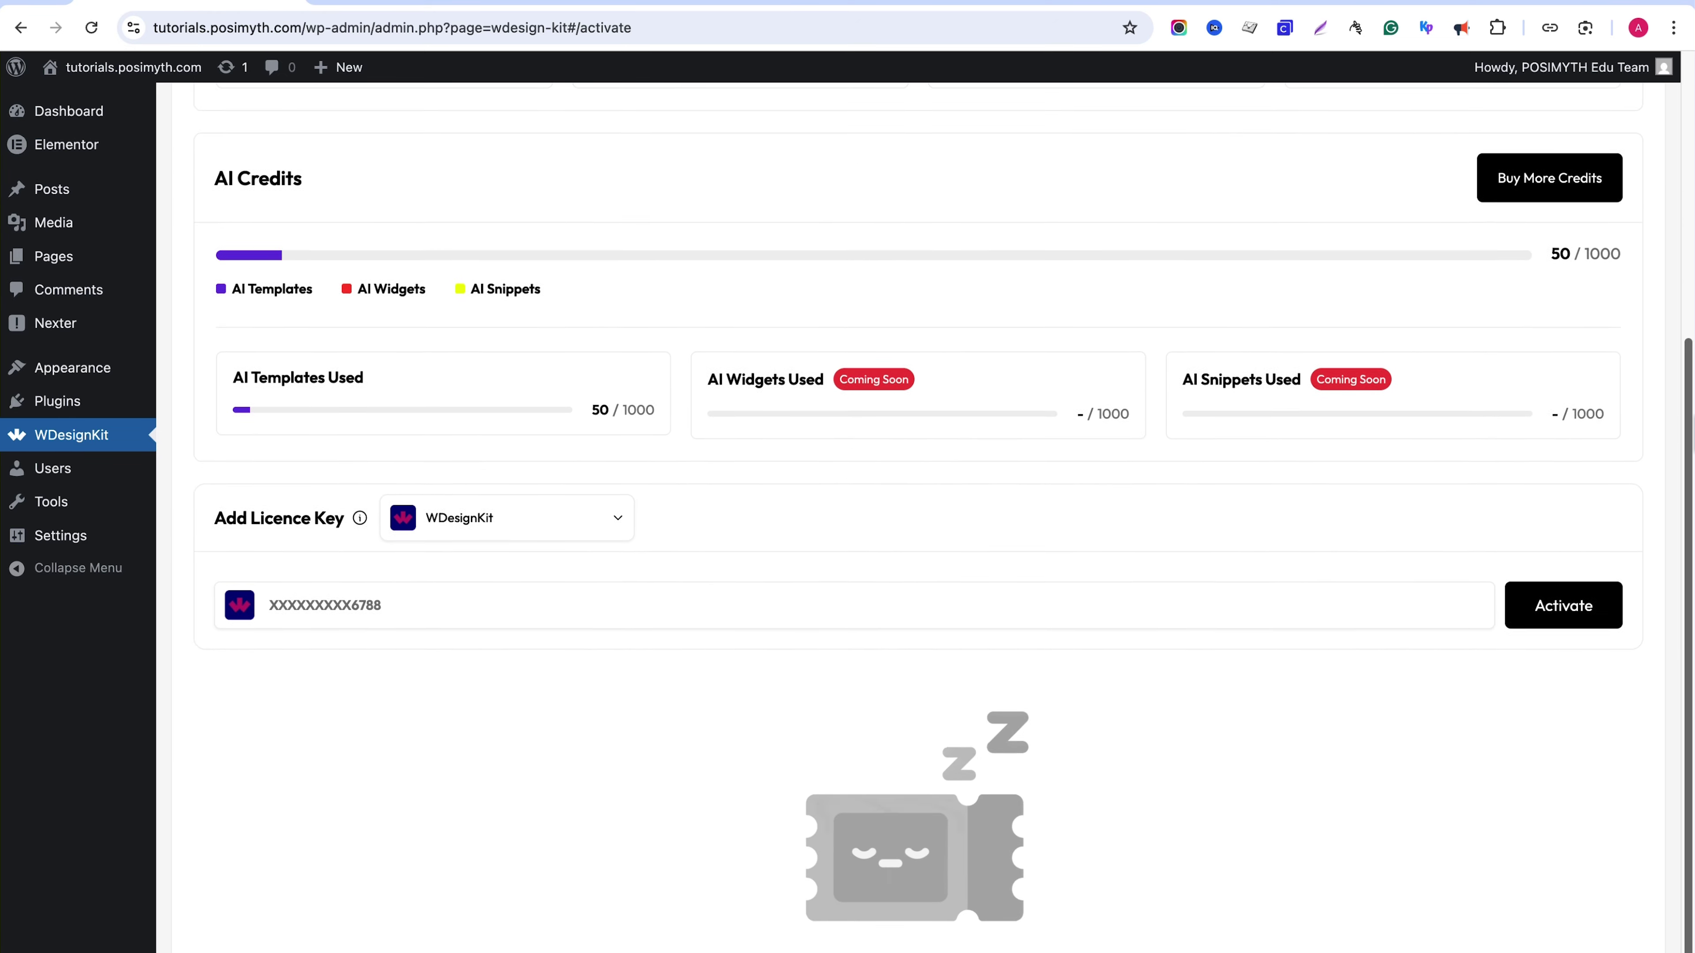
left_click(1291, 569)
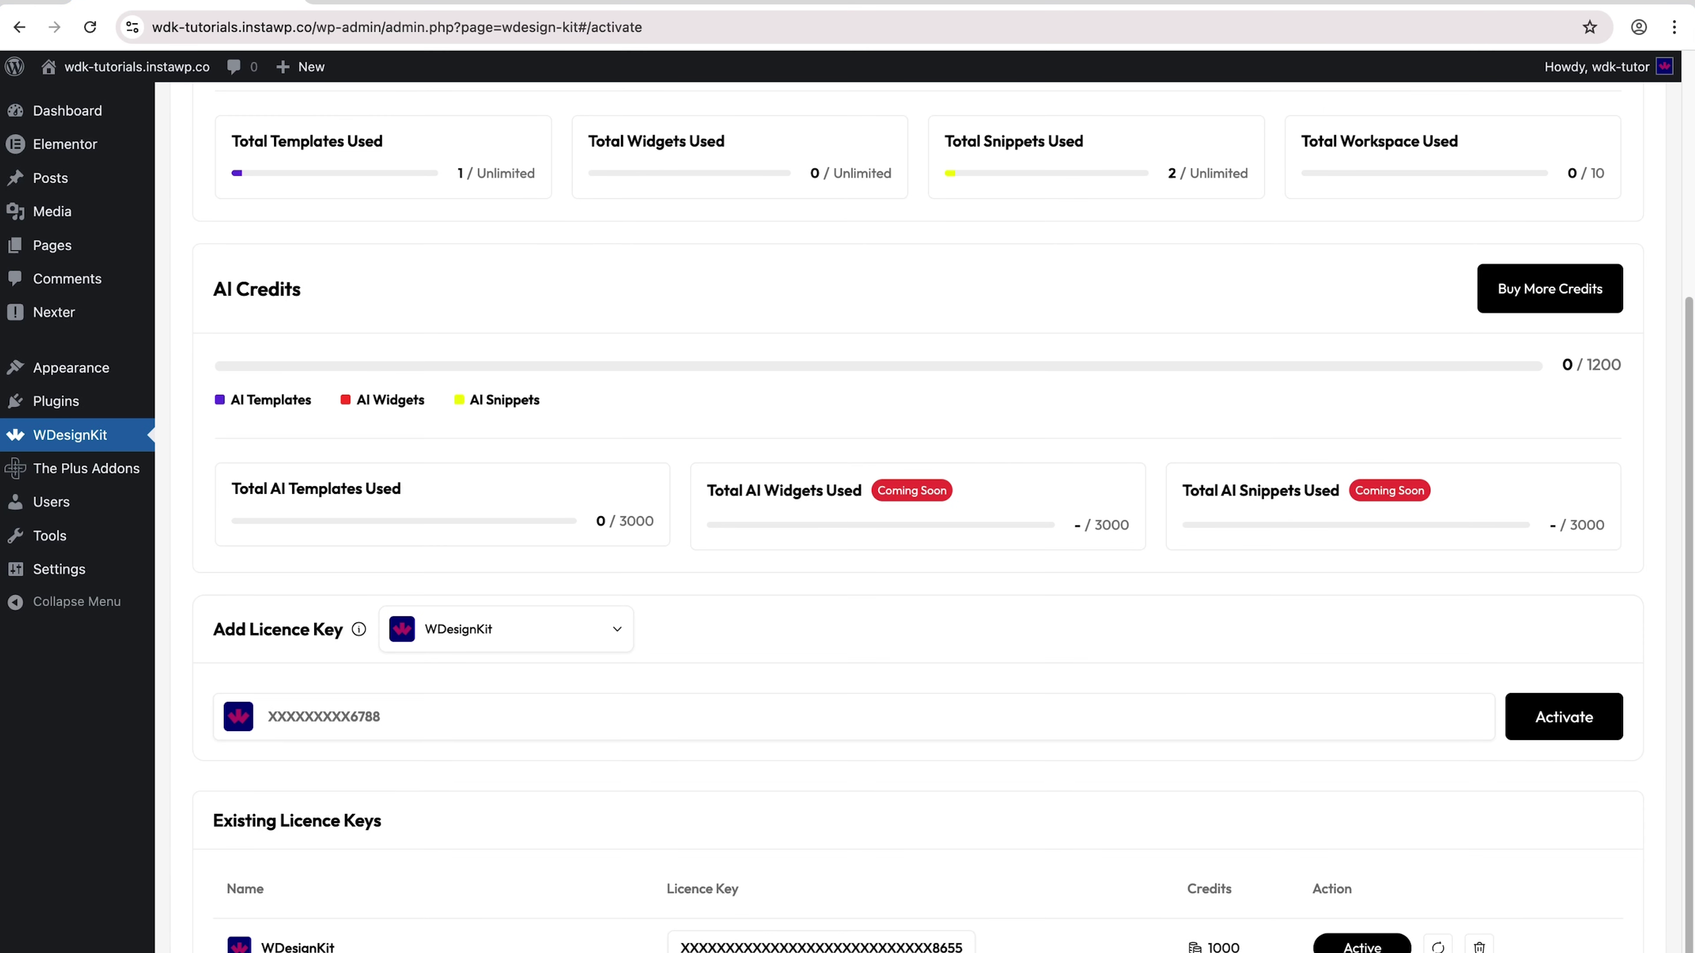
Search the WDesignKit widget library for "Marquee Section 3D" and download that Elementor widget
scroll(1141, 568, "up", 5)
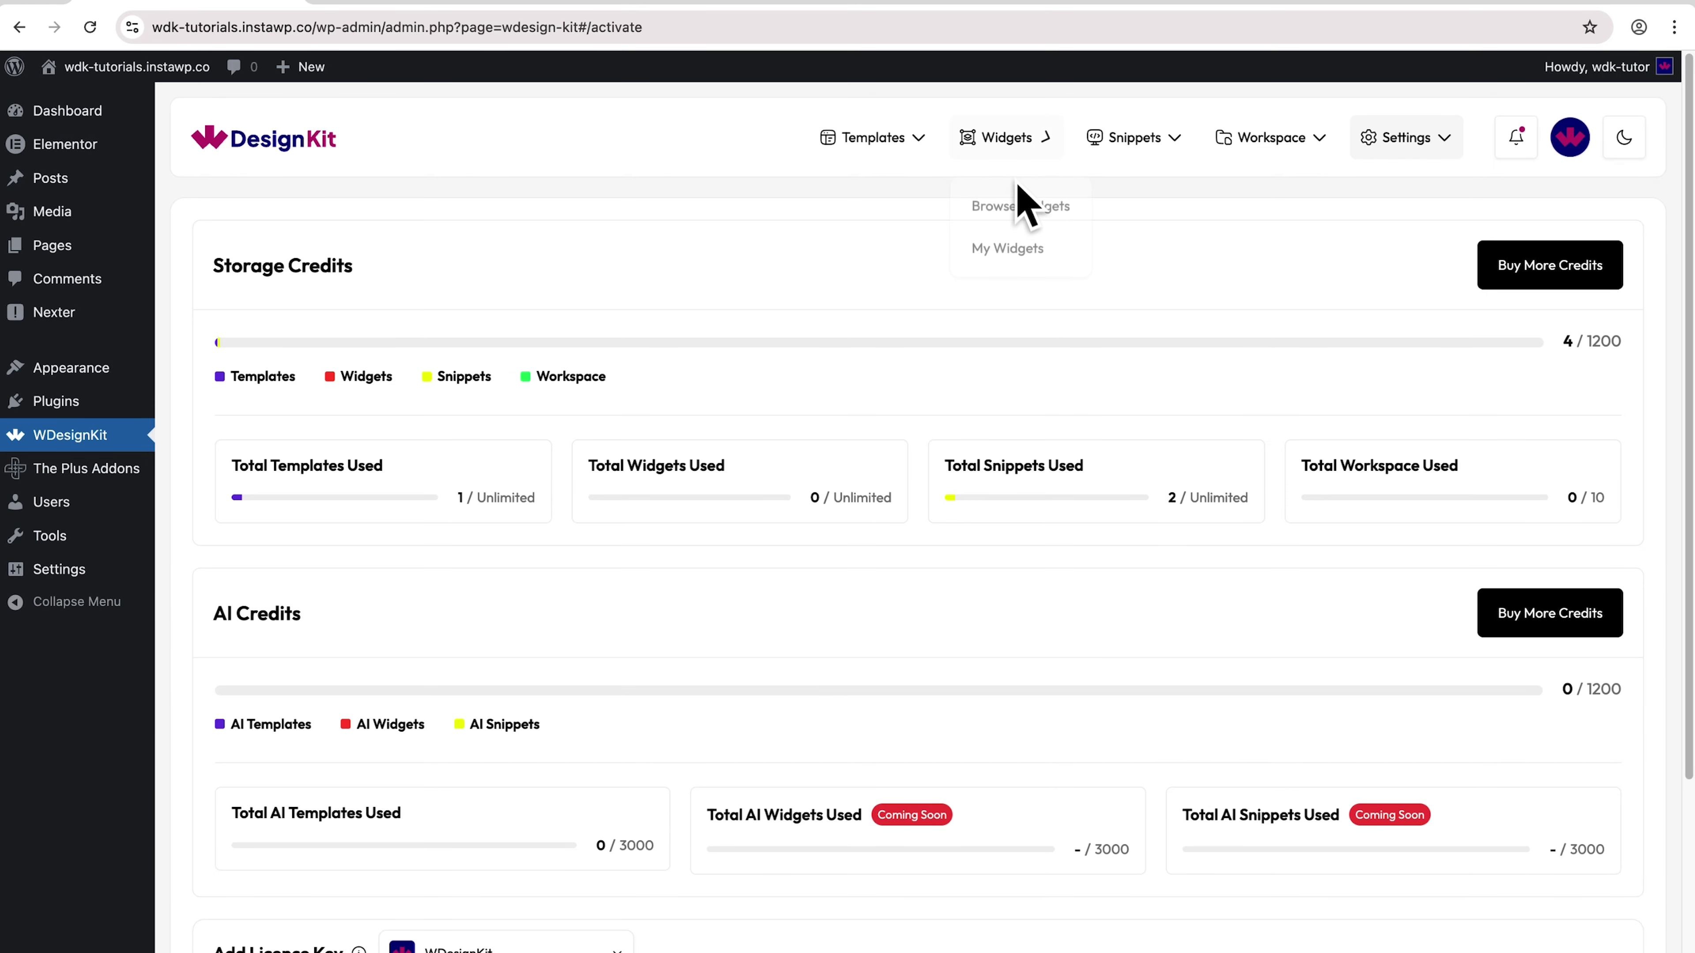
left_click(1012, 195)
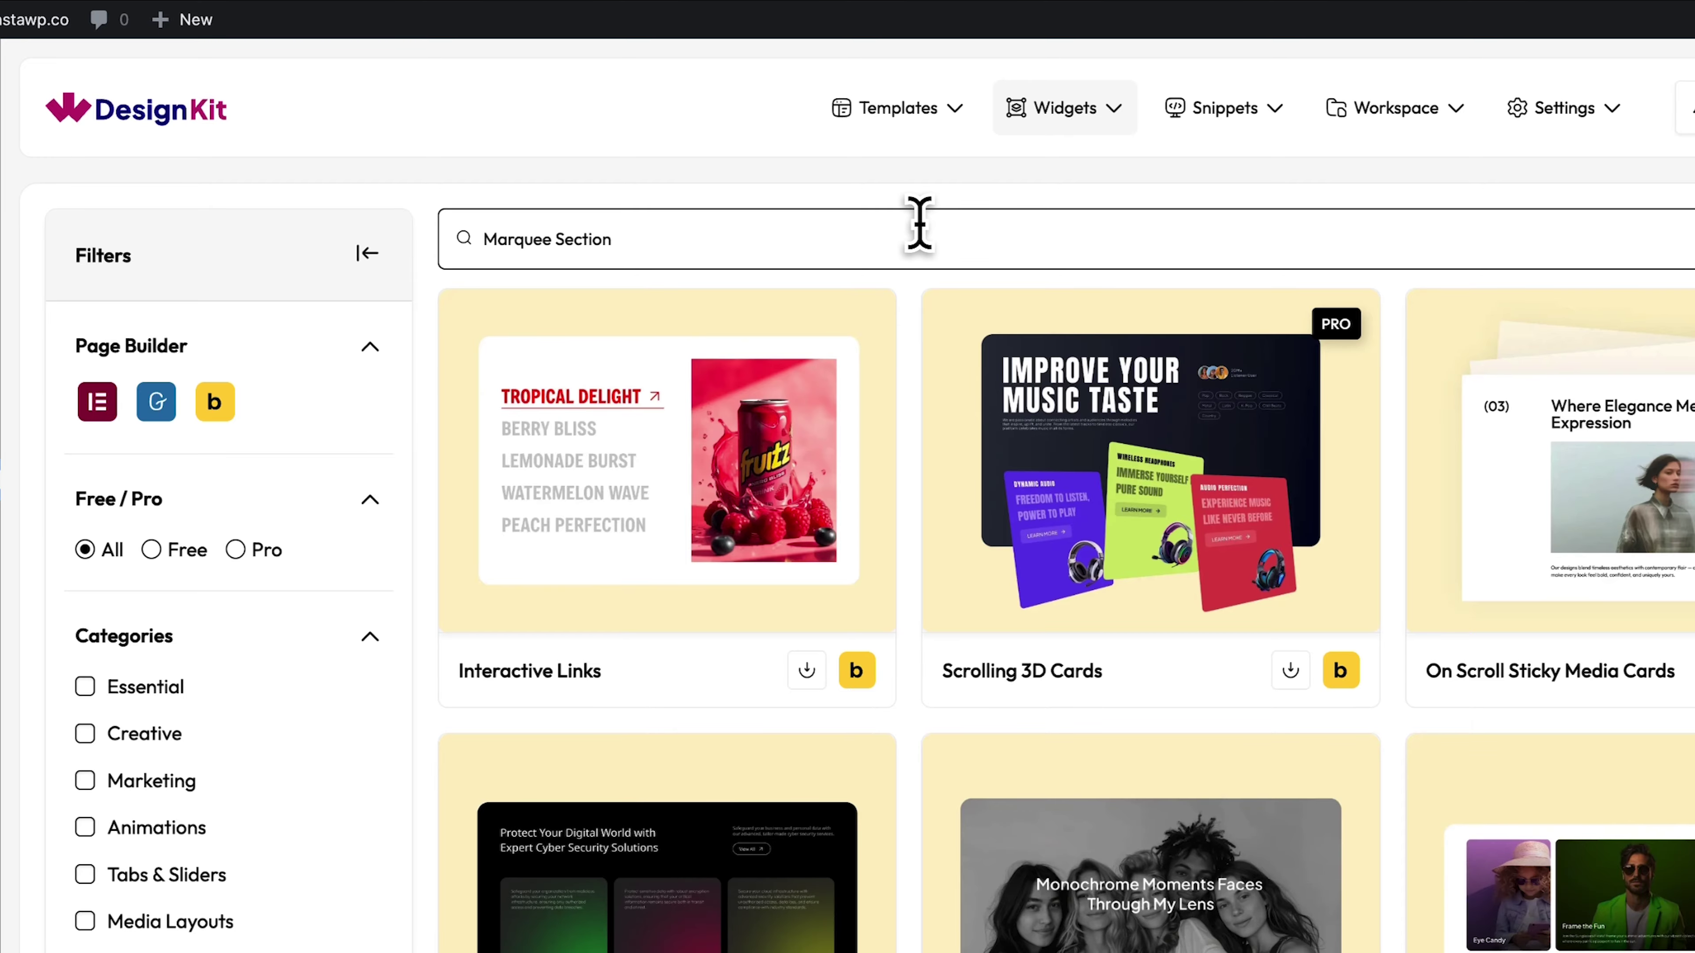
type("D")
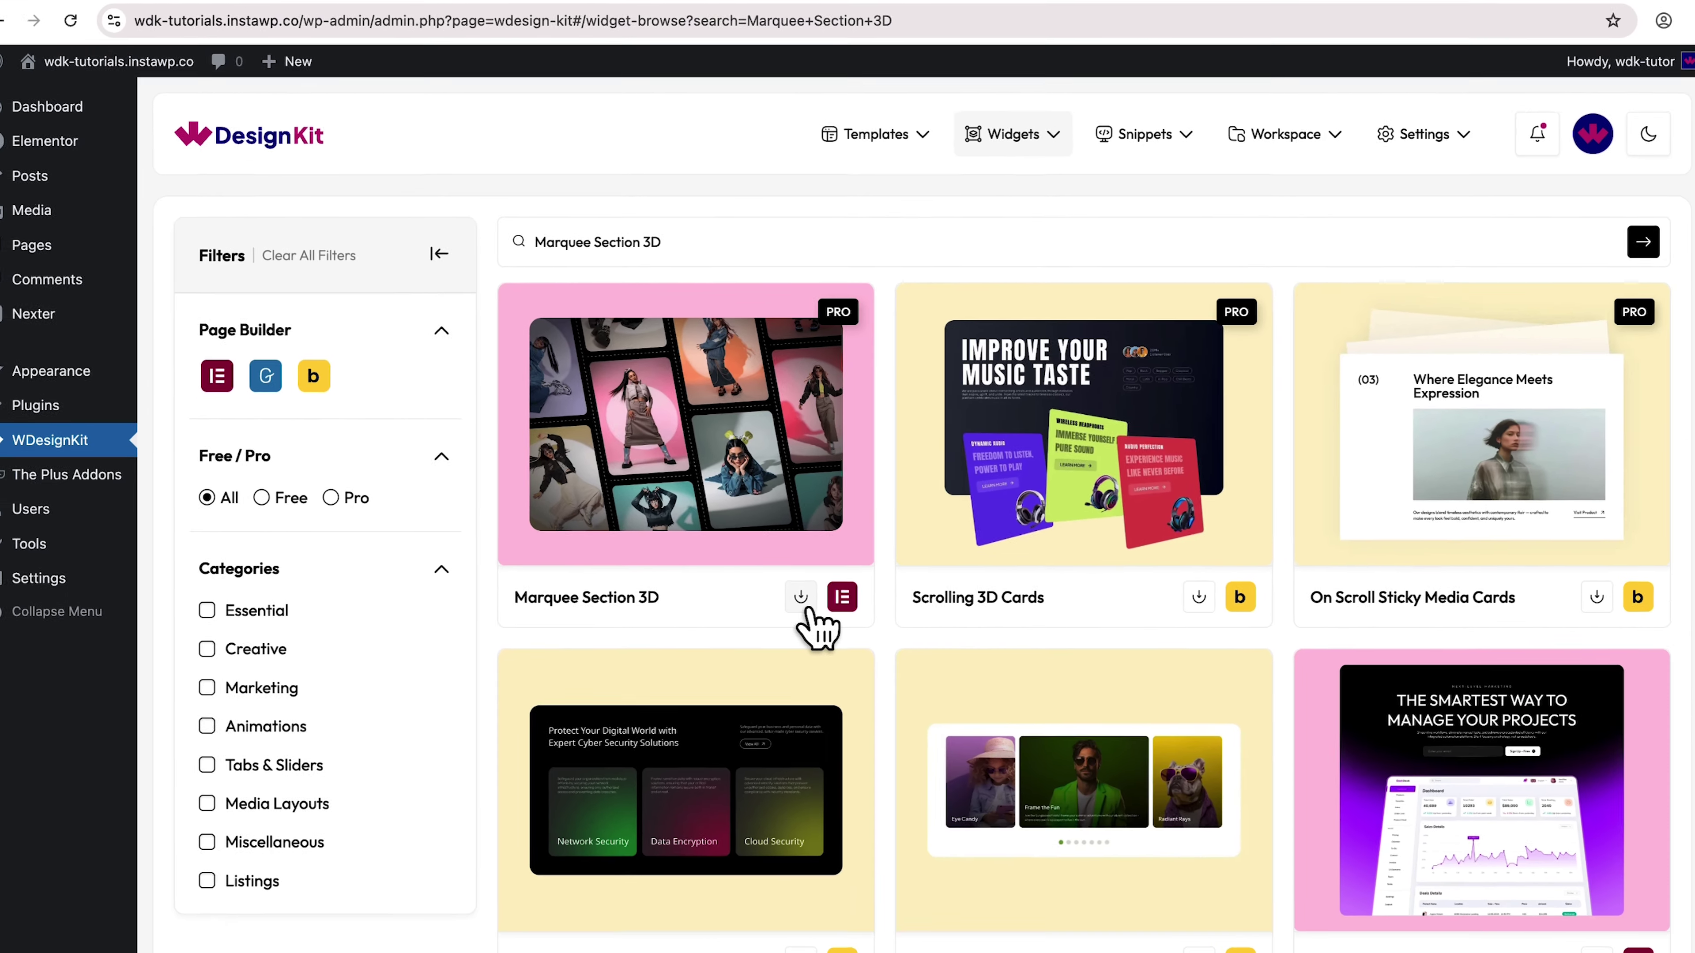
left_click(806, 669)
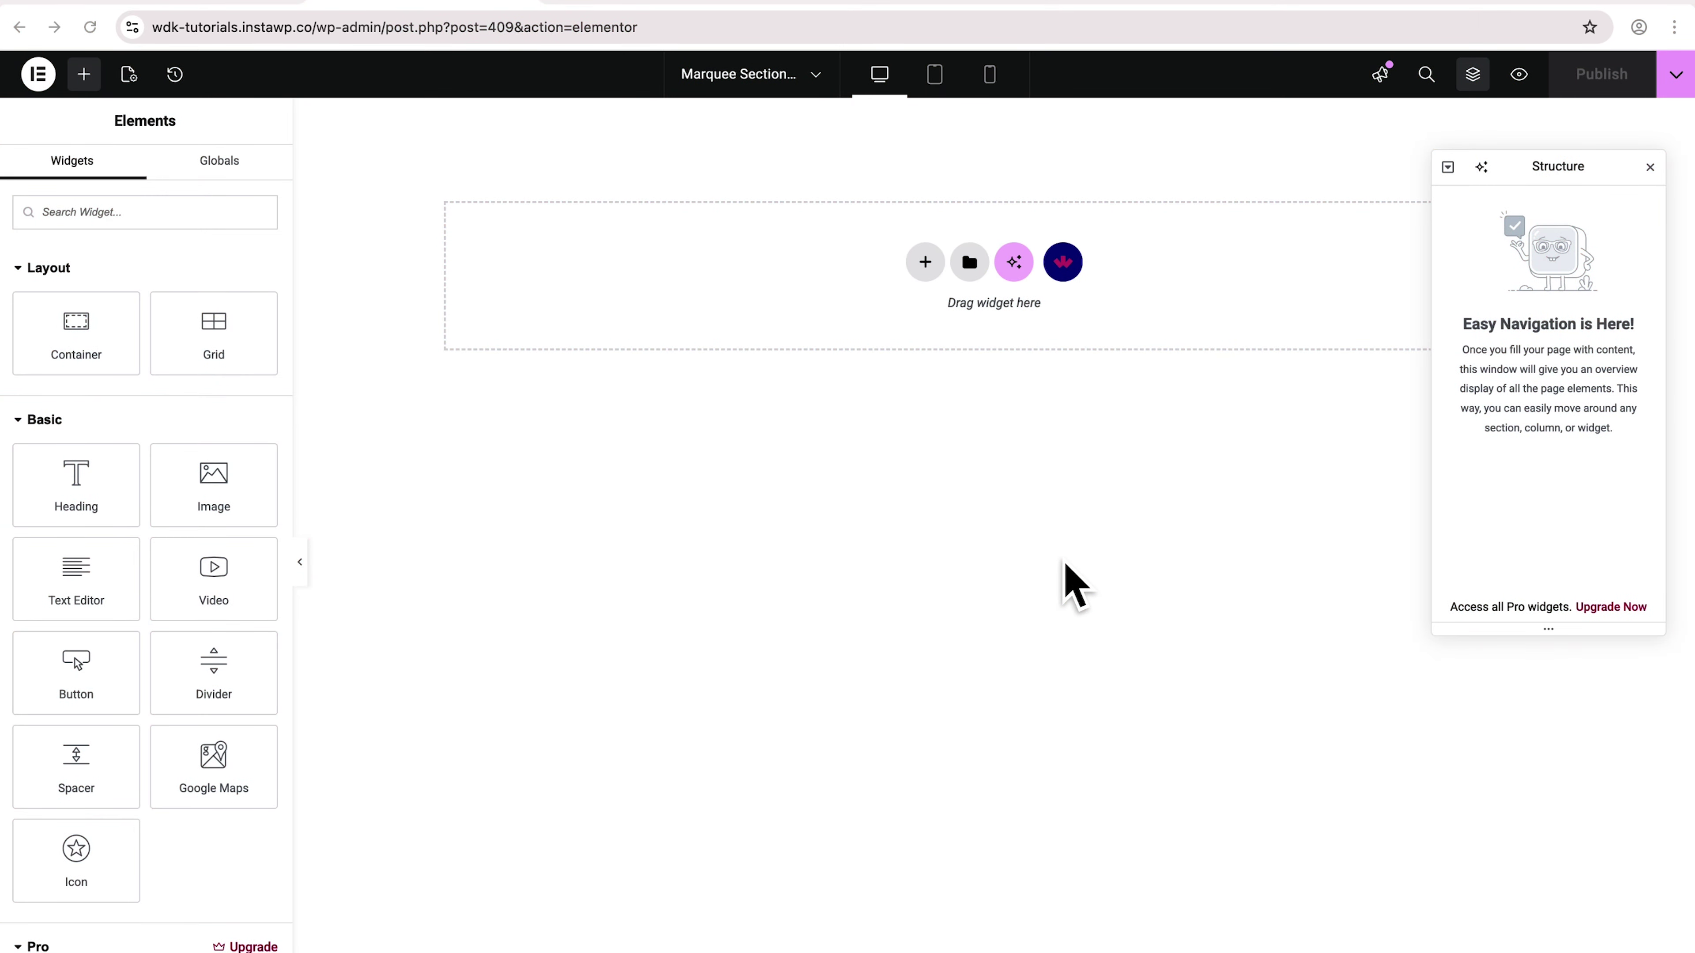
Add a flexbox container with a single vertical column to the empty Elementor page
left_click(924, 262)
left_click(927, 302)
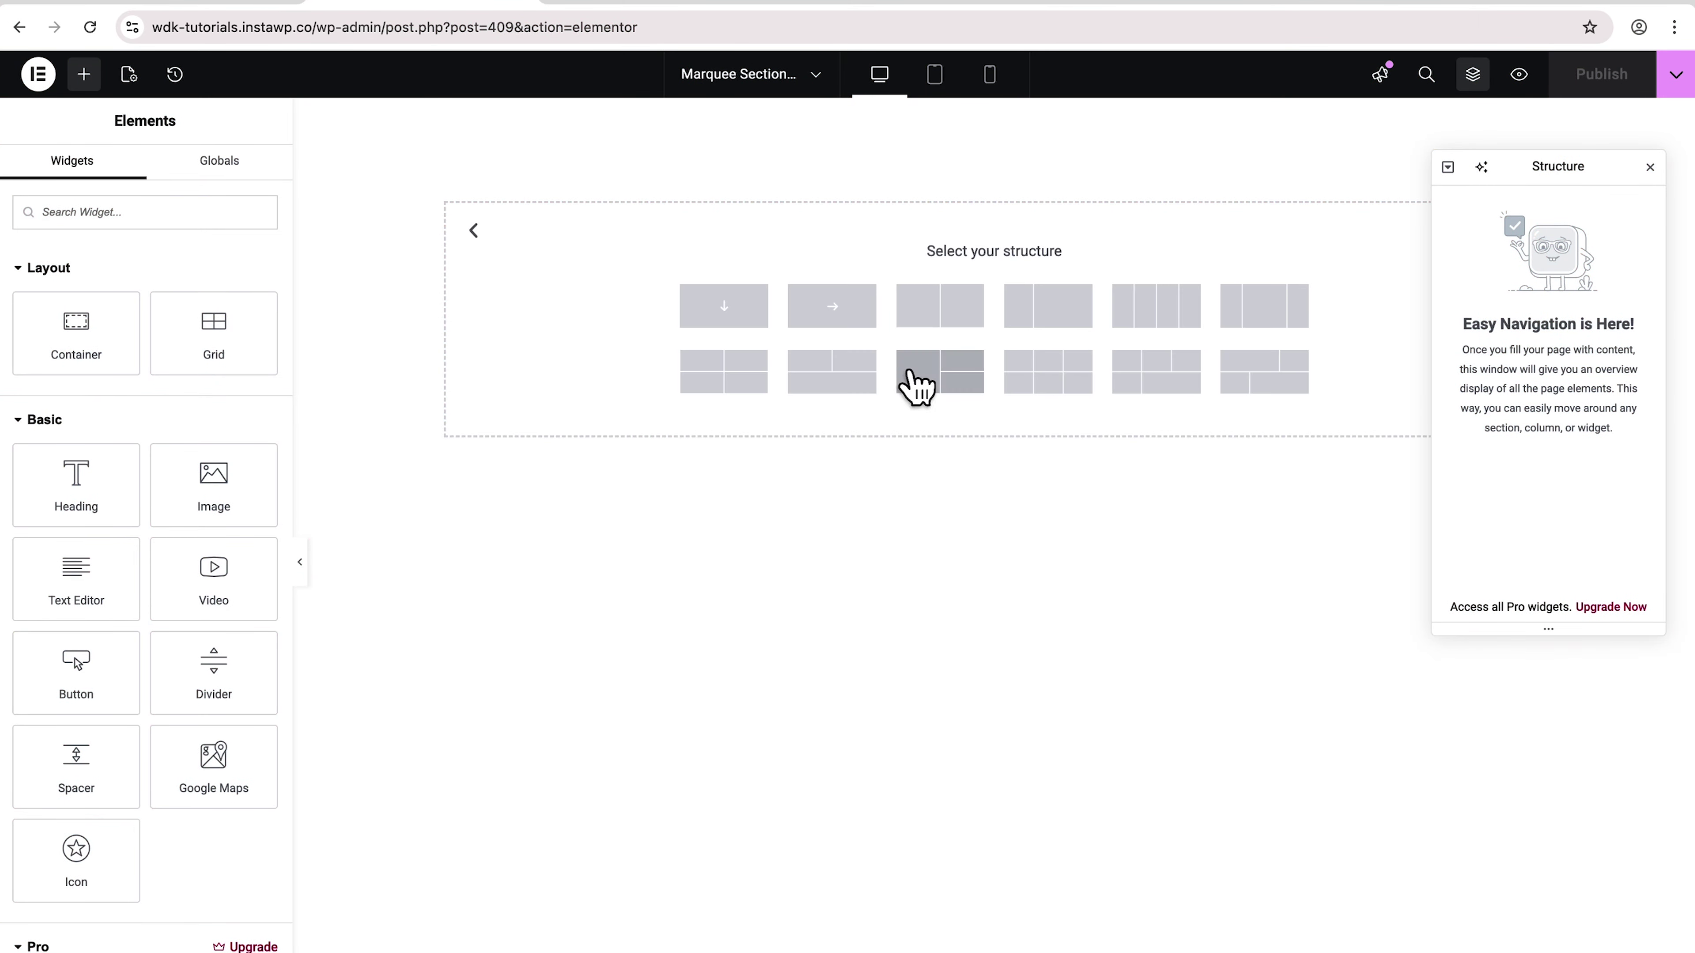
left_click(727, 312)
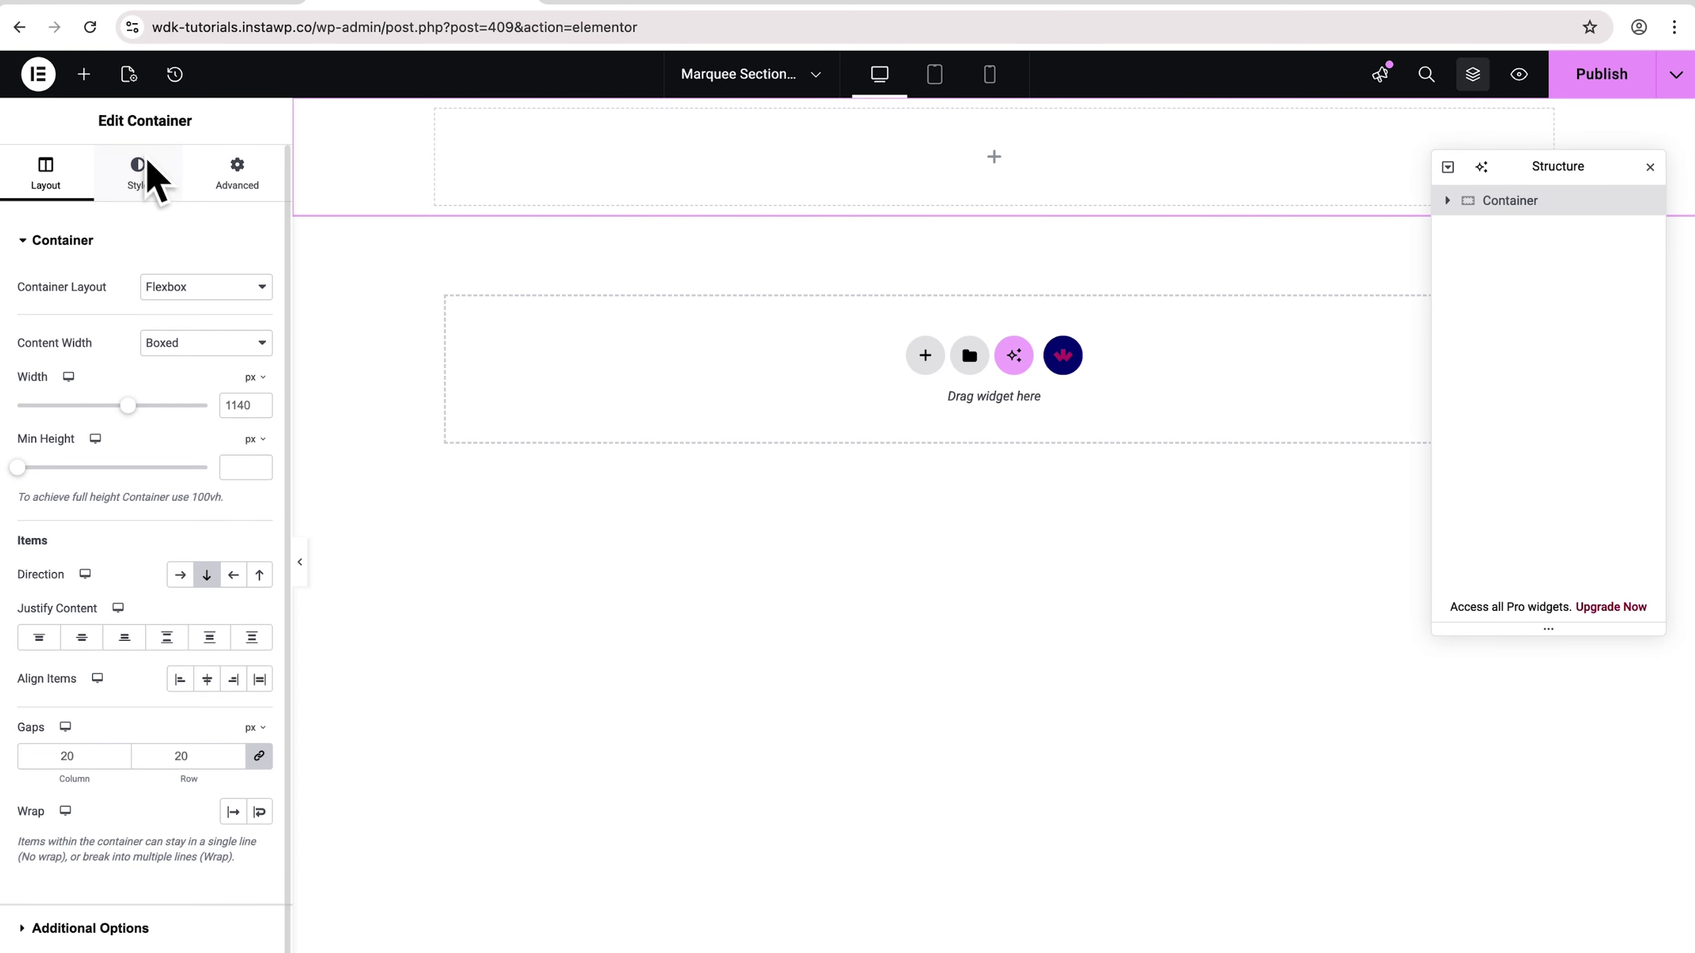
Find the Marquee Section 3D widget and place it inside the new container
left_click(84, 75)
type("mar")
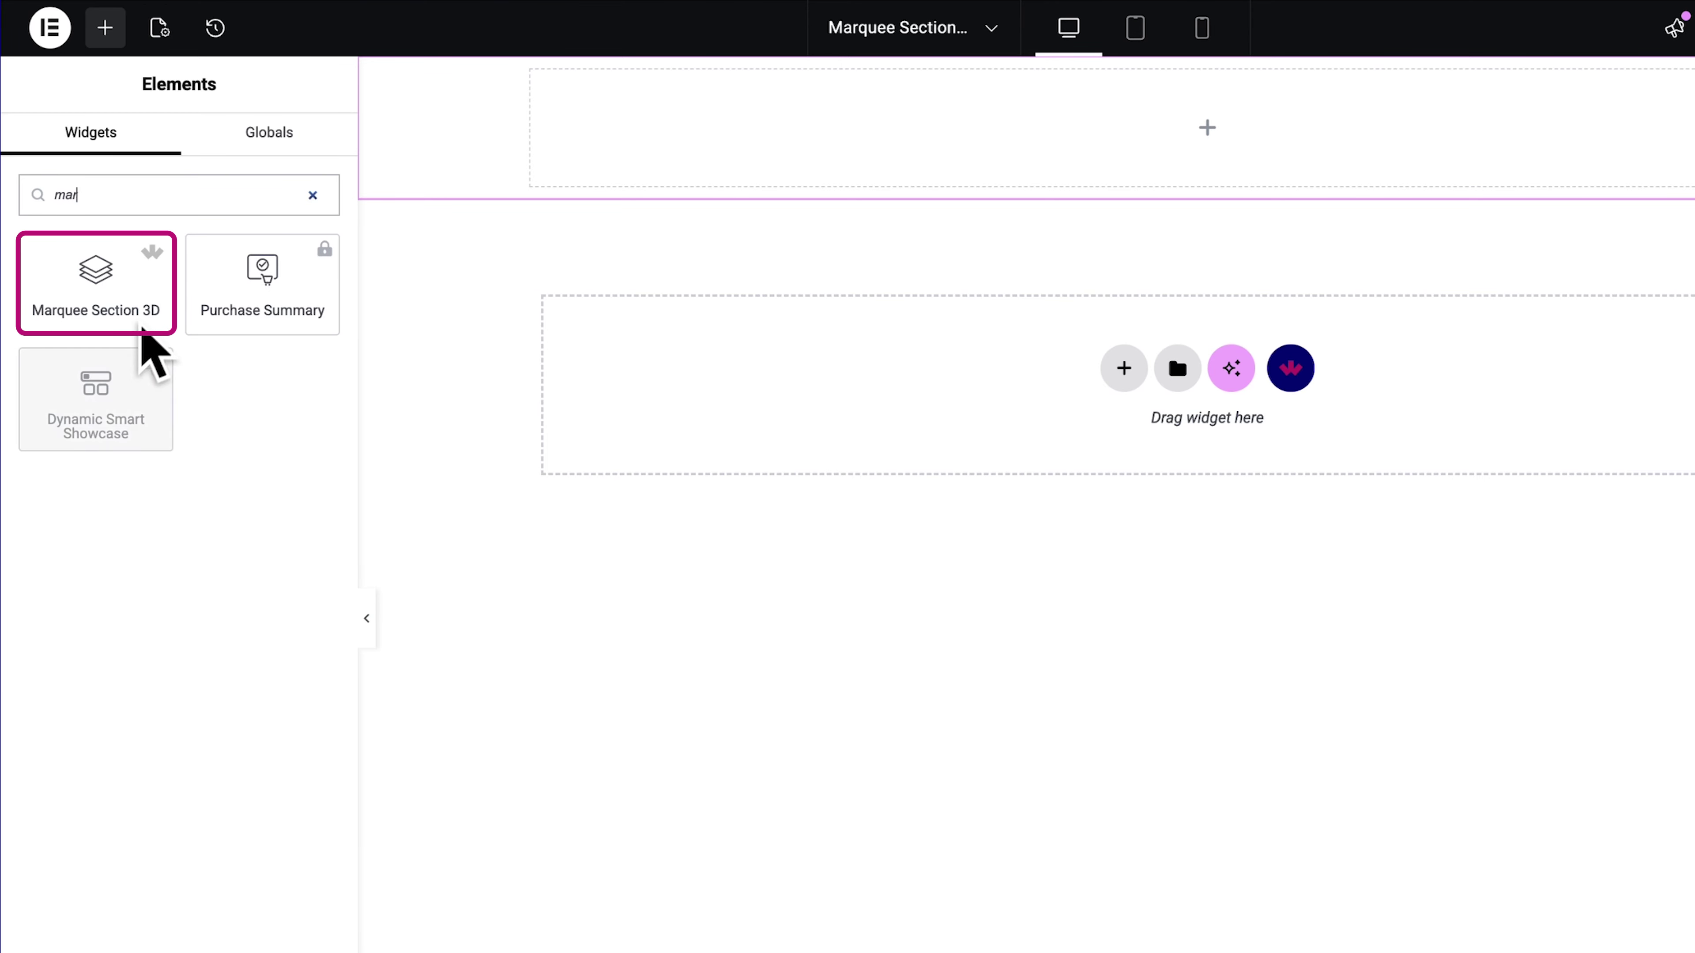
left_click_drag(113, 287, 981, 174)
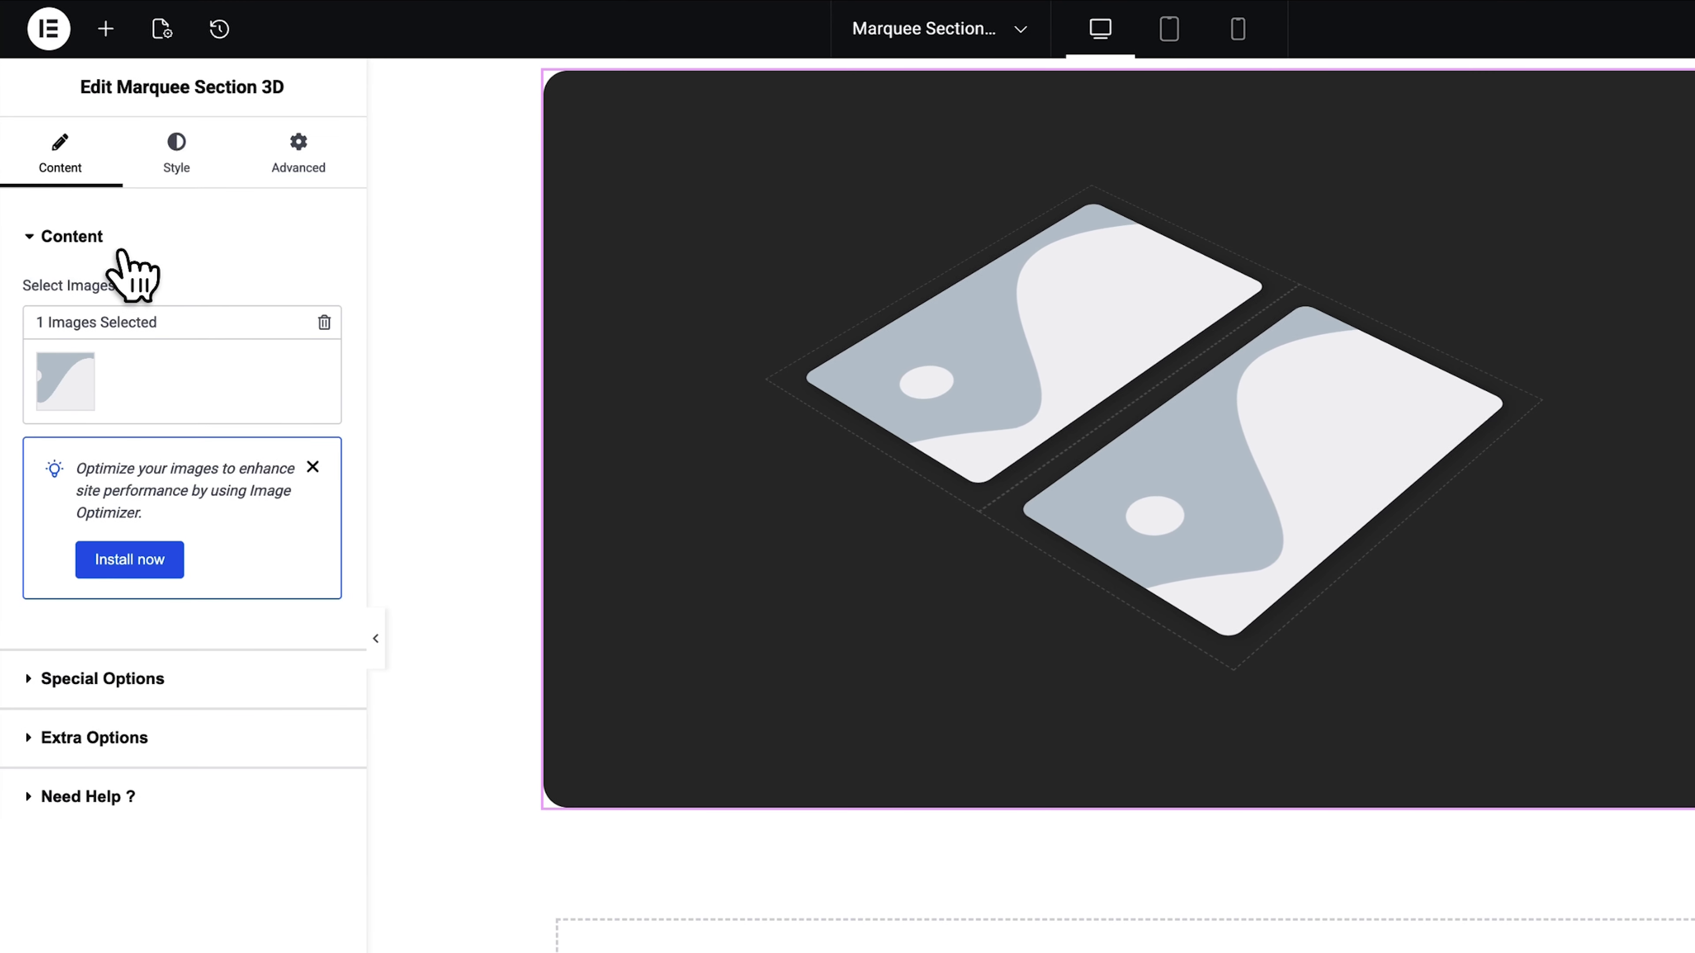
Examine the Marquee Section 3D widget's content options and its image, divider and background style options
left_click(94, 244)
left_click(96, 287)
left_click(144, 670)
left_click(179, 156)
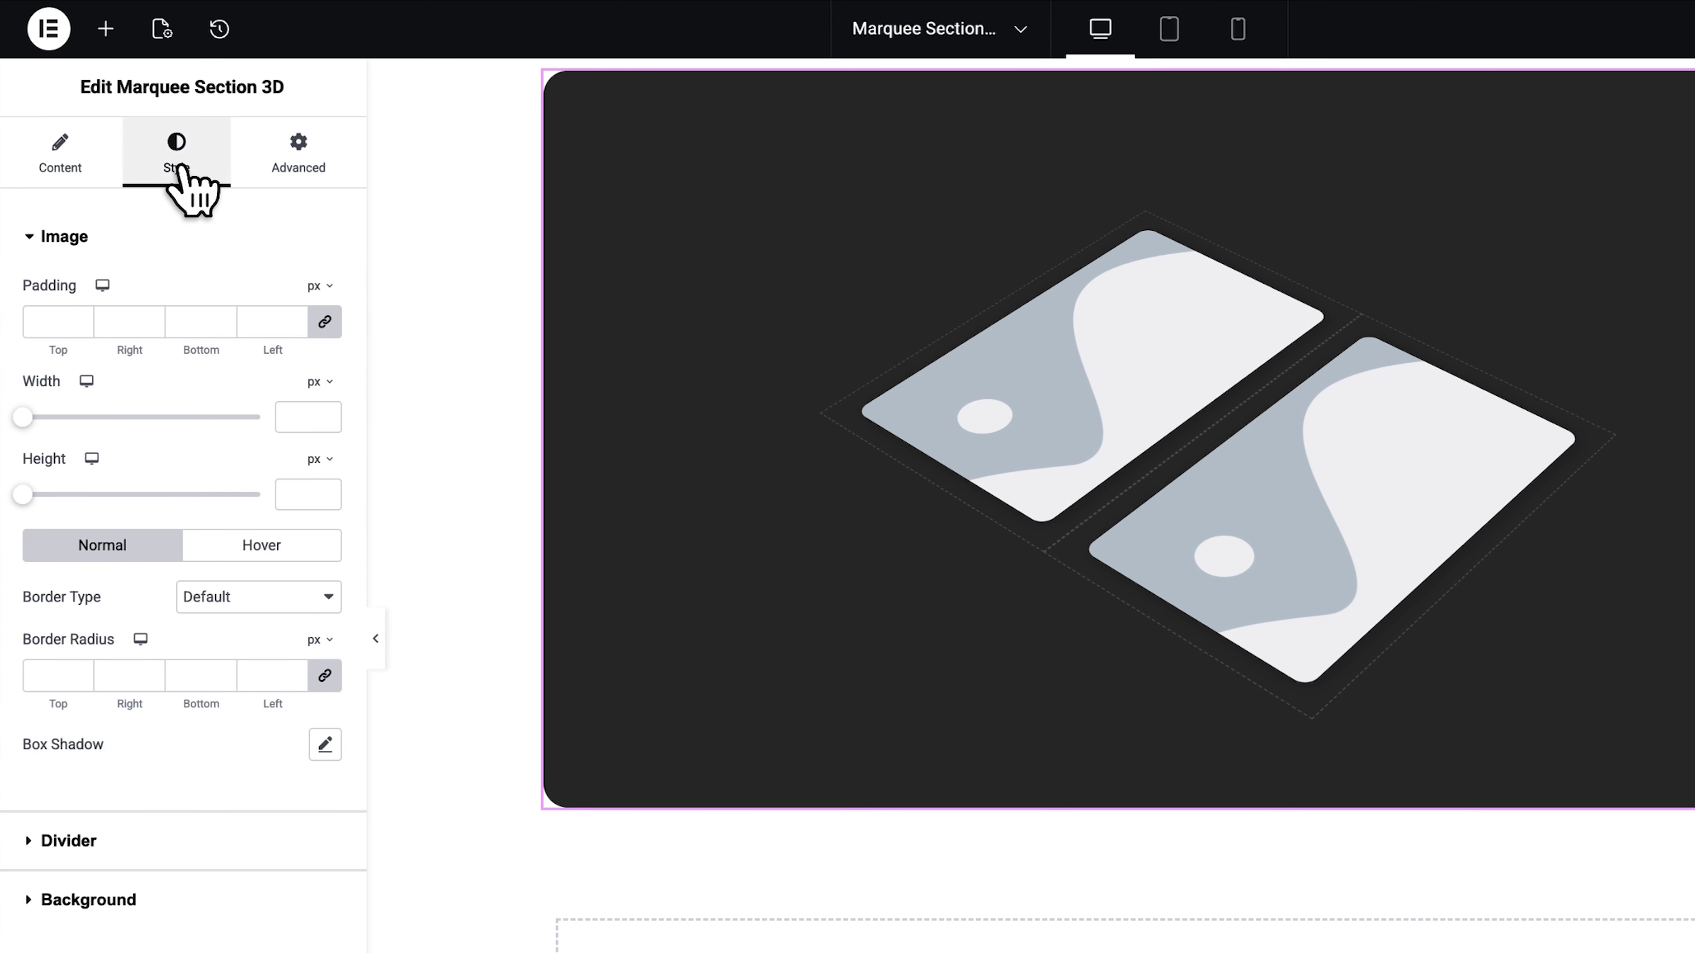
left_click(137, 839)
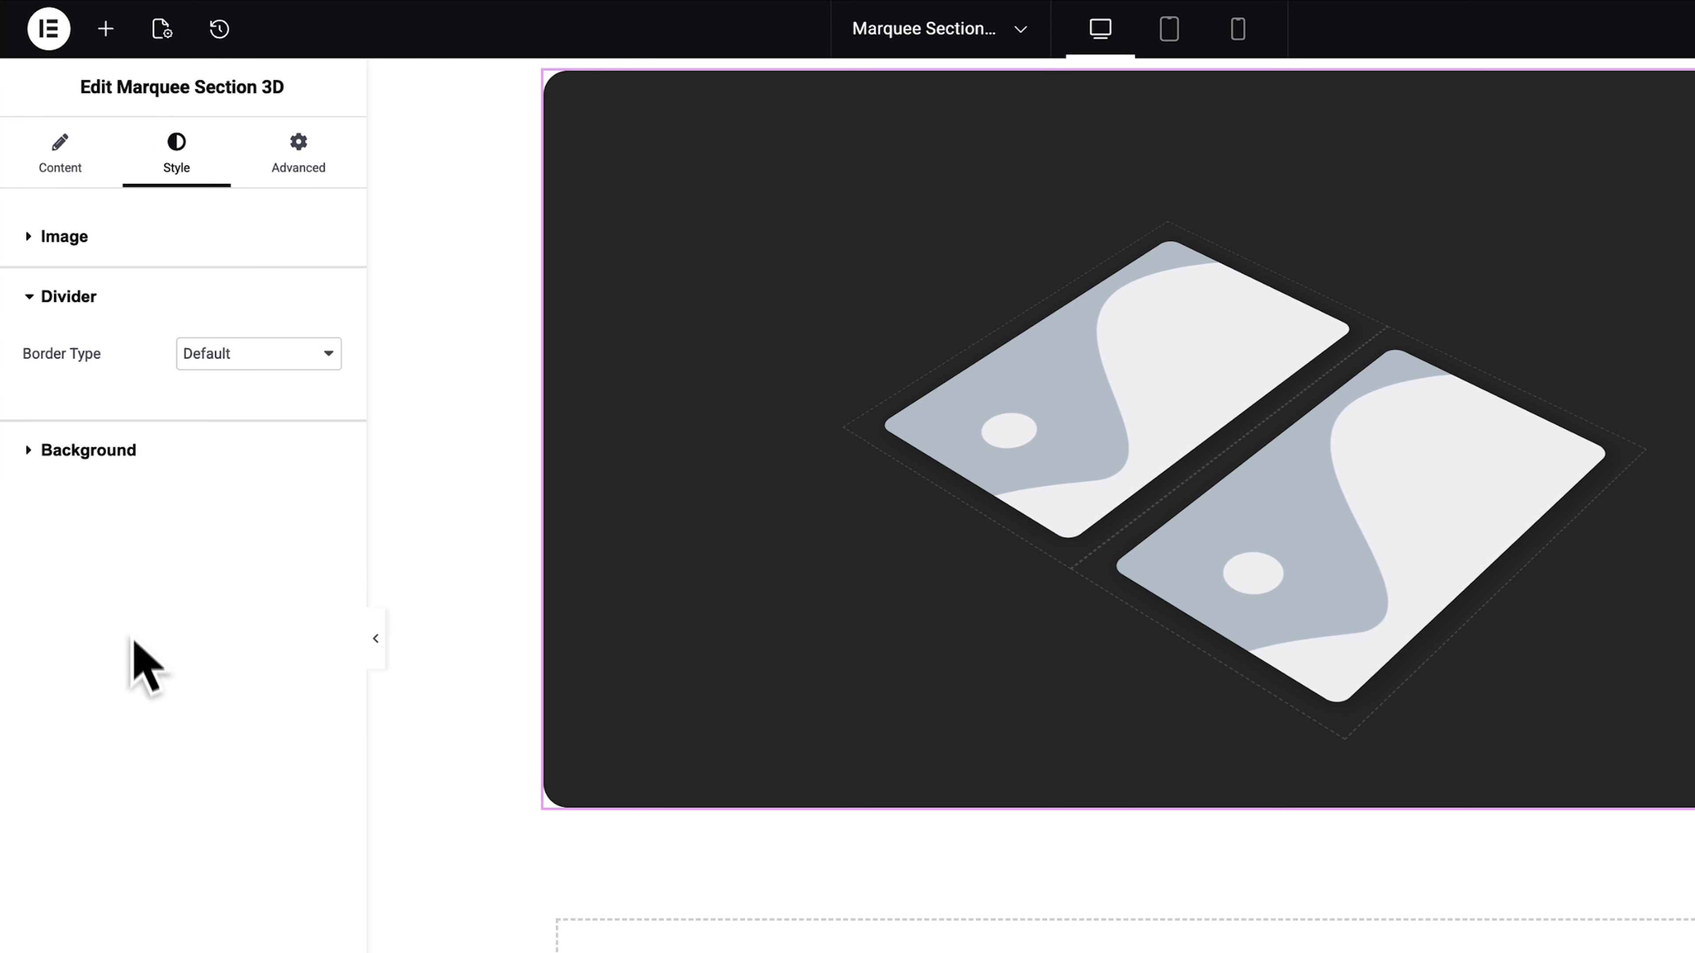
left_click(154, 451)
left_click(150, 237)
left_click(60, 153)
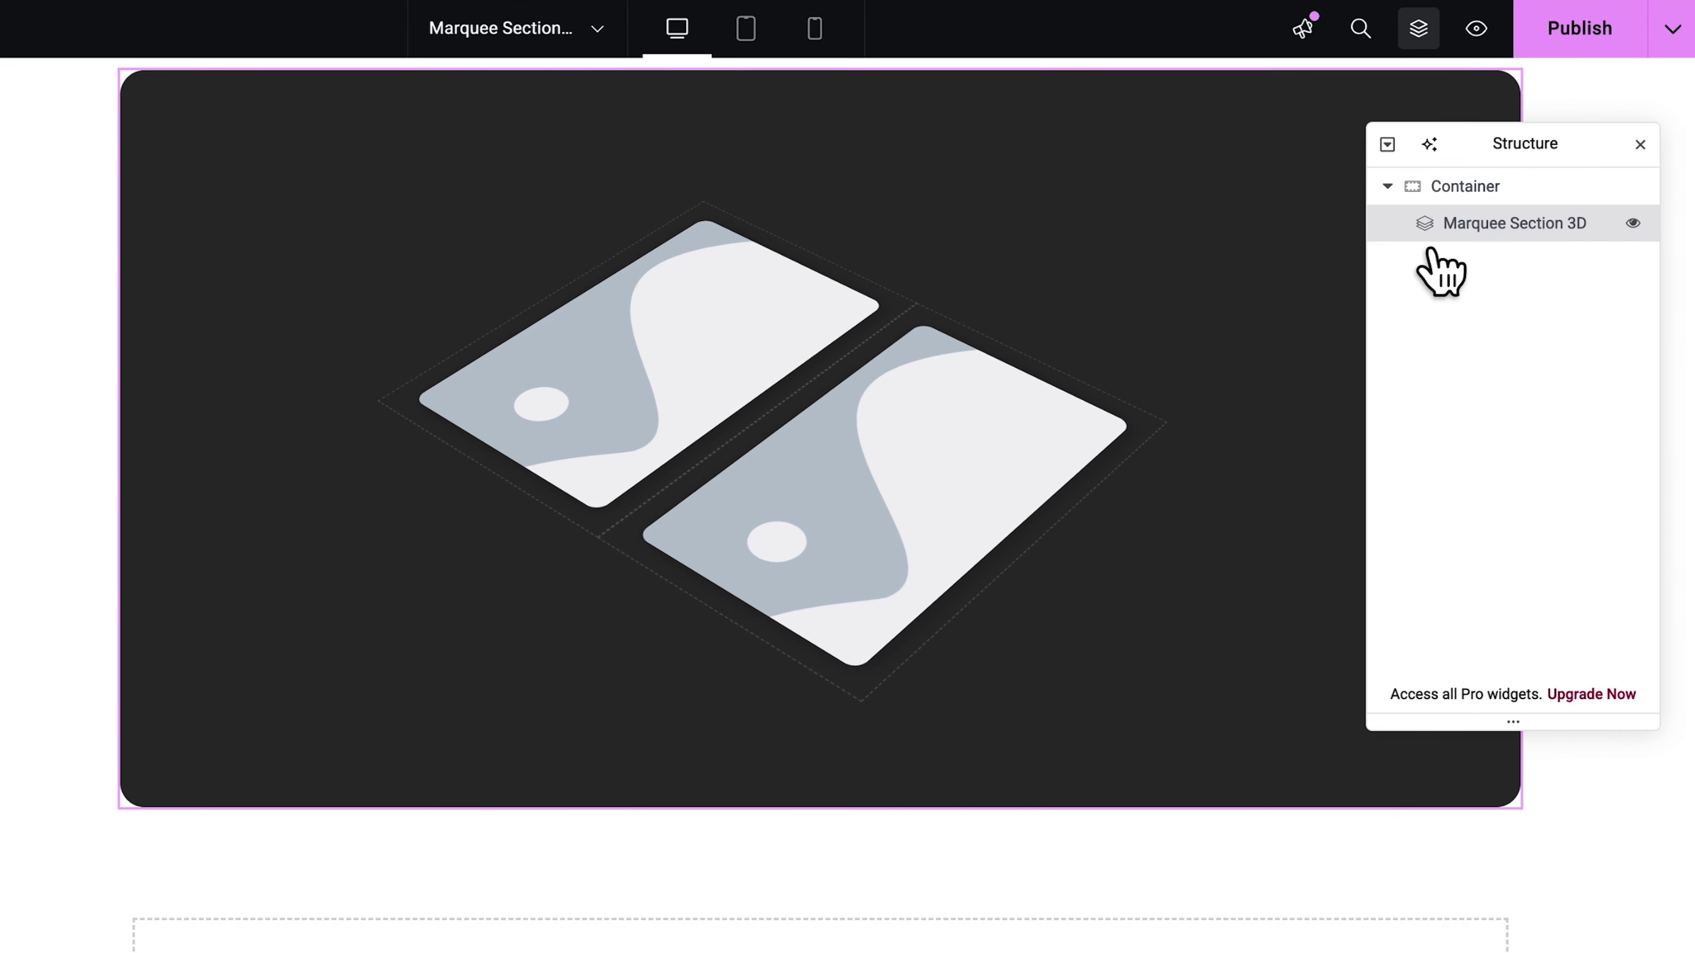
Delete the Marquee Section 3D widget from the container
right_click(1434, 226)
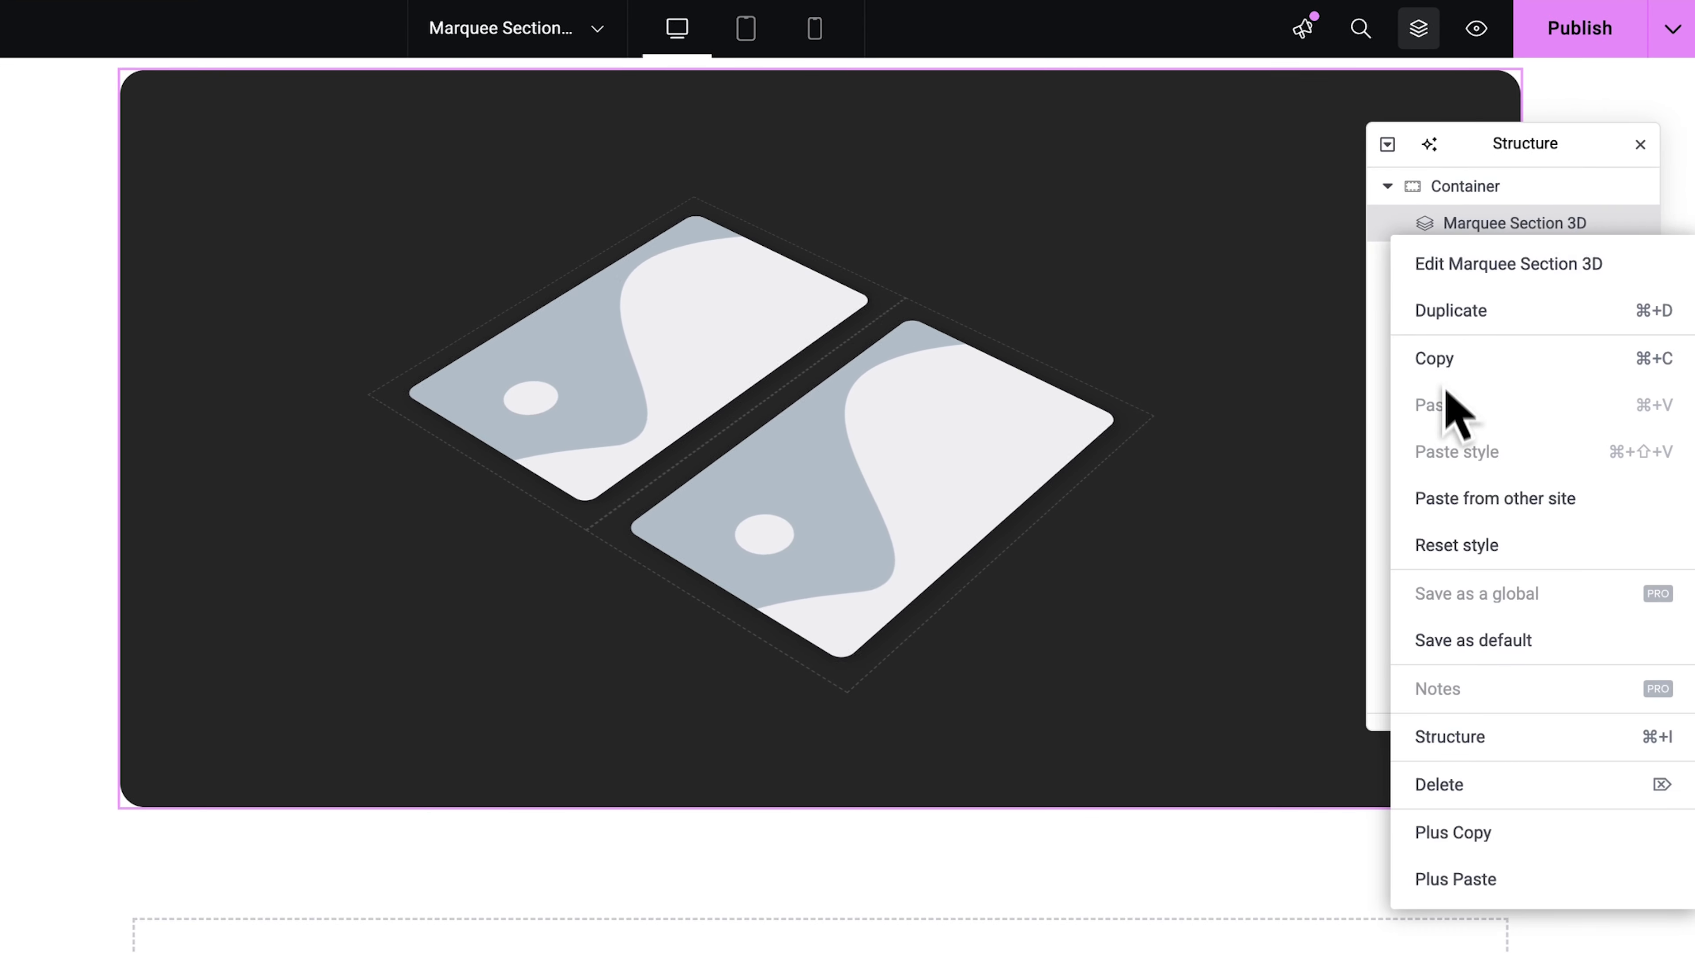
left_click(1455, 782)
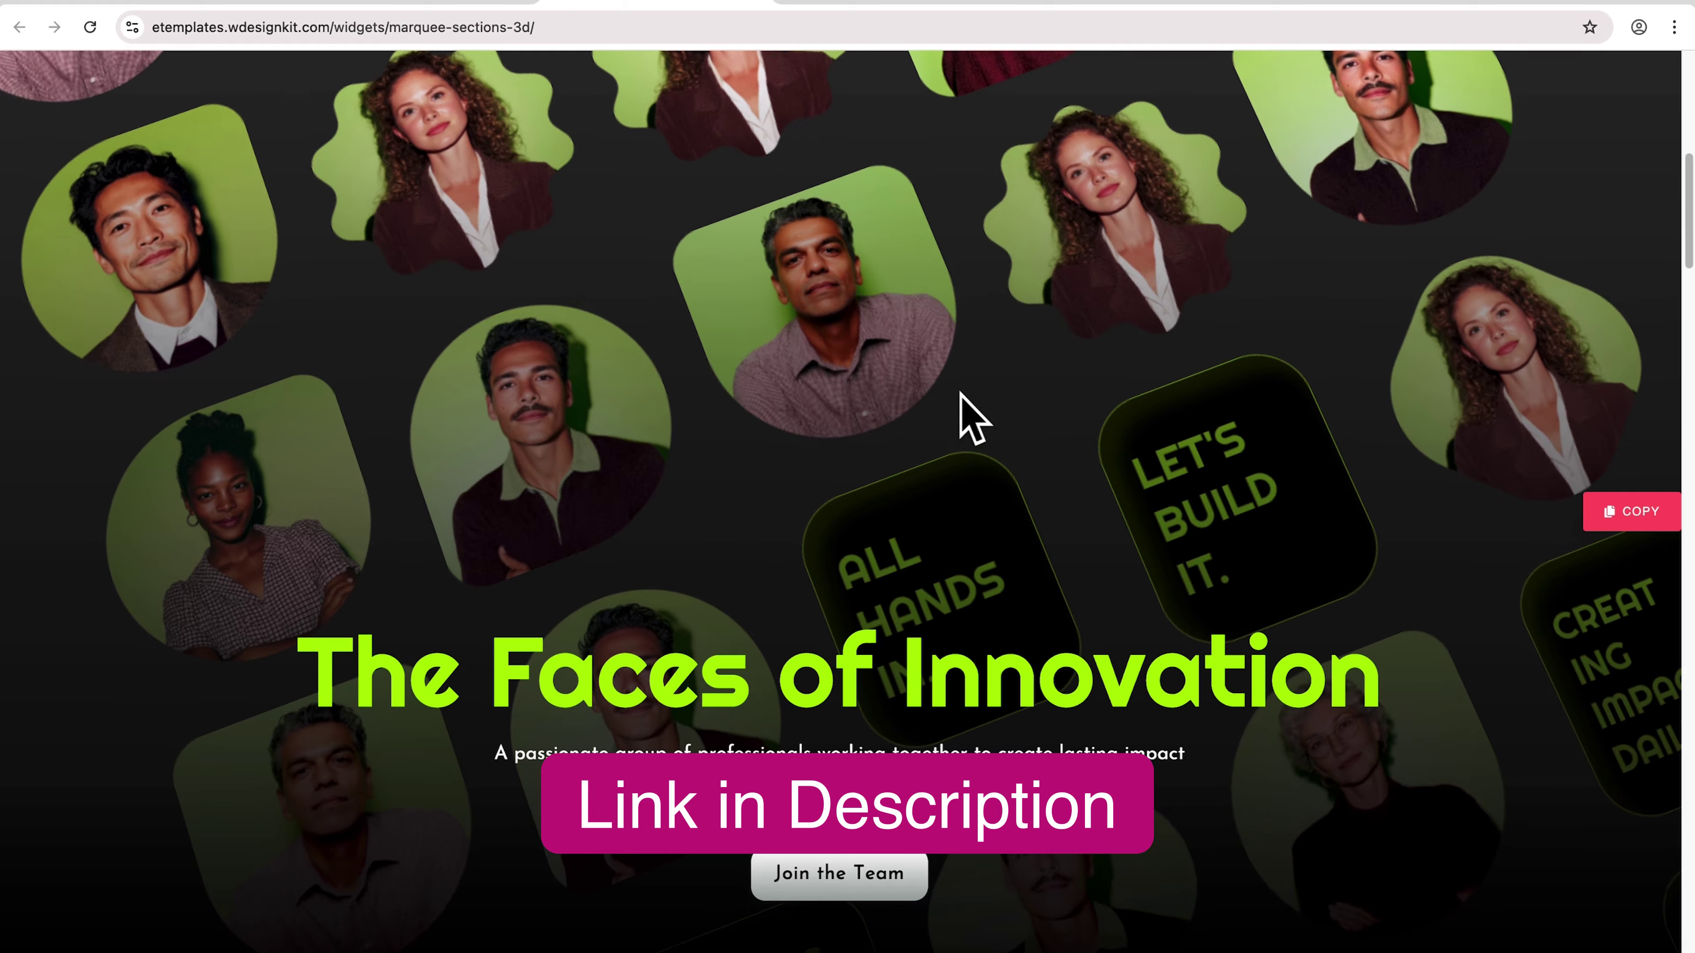
Switch to the Marquee Sections 3D demo page and look through its ready-made section designs
scroll(1008, 438, "down", 15)
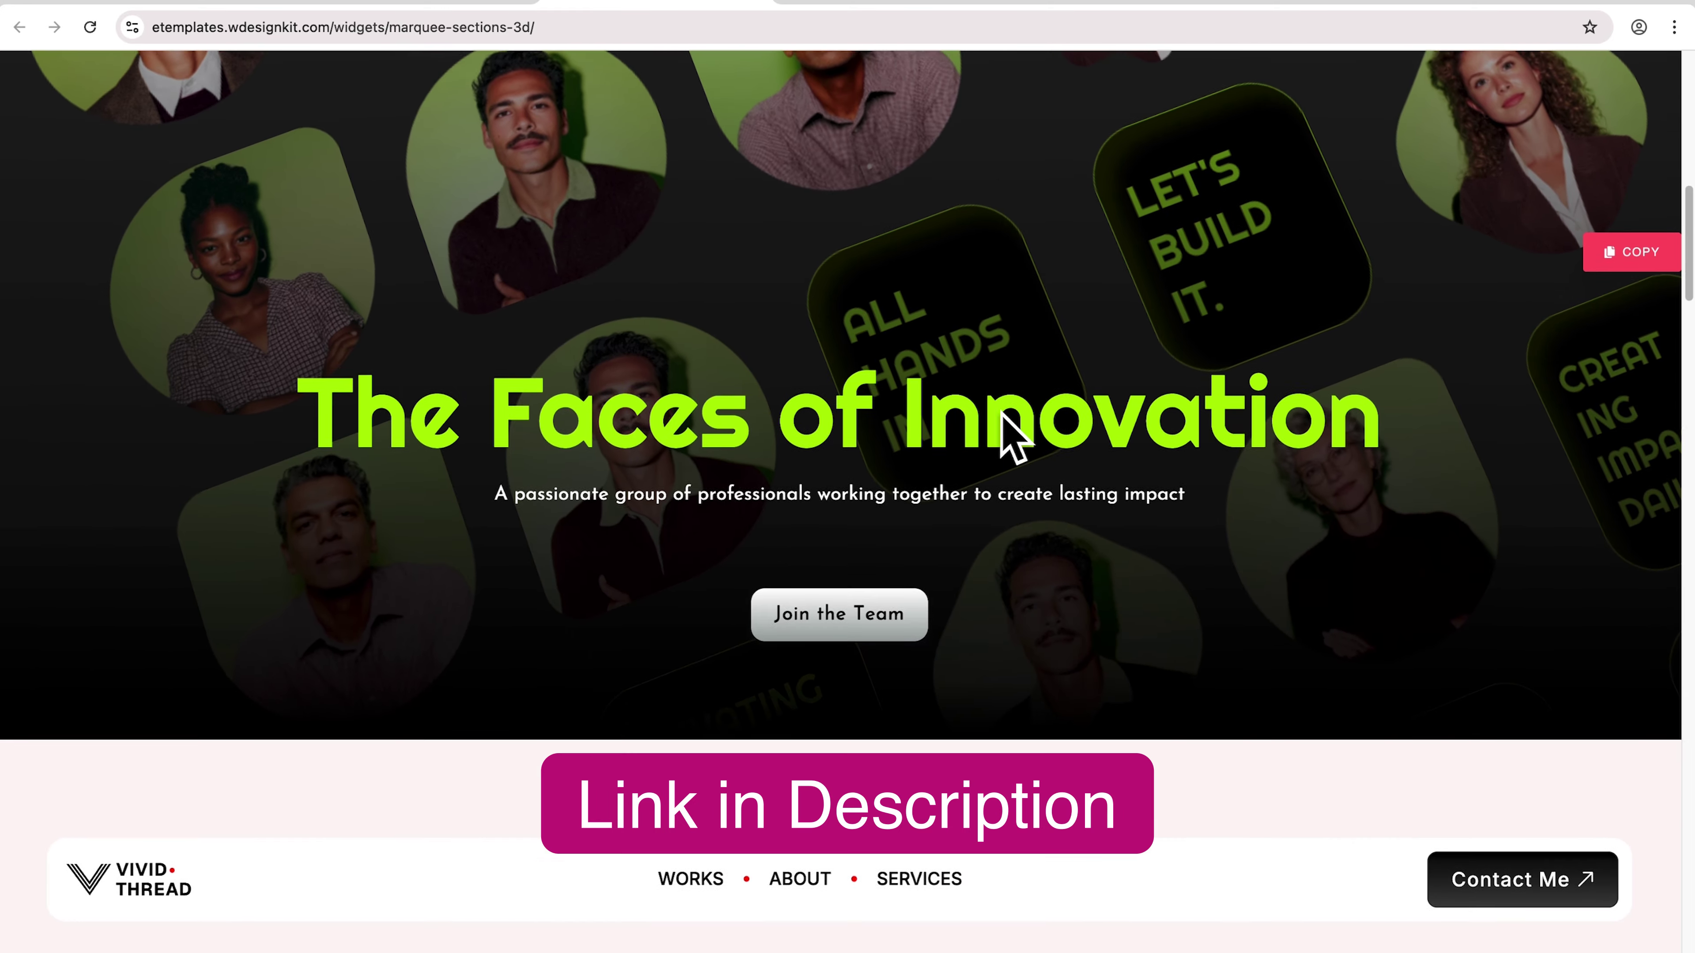
scroll(1008, 437, "down", 12)
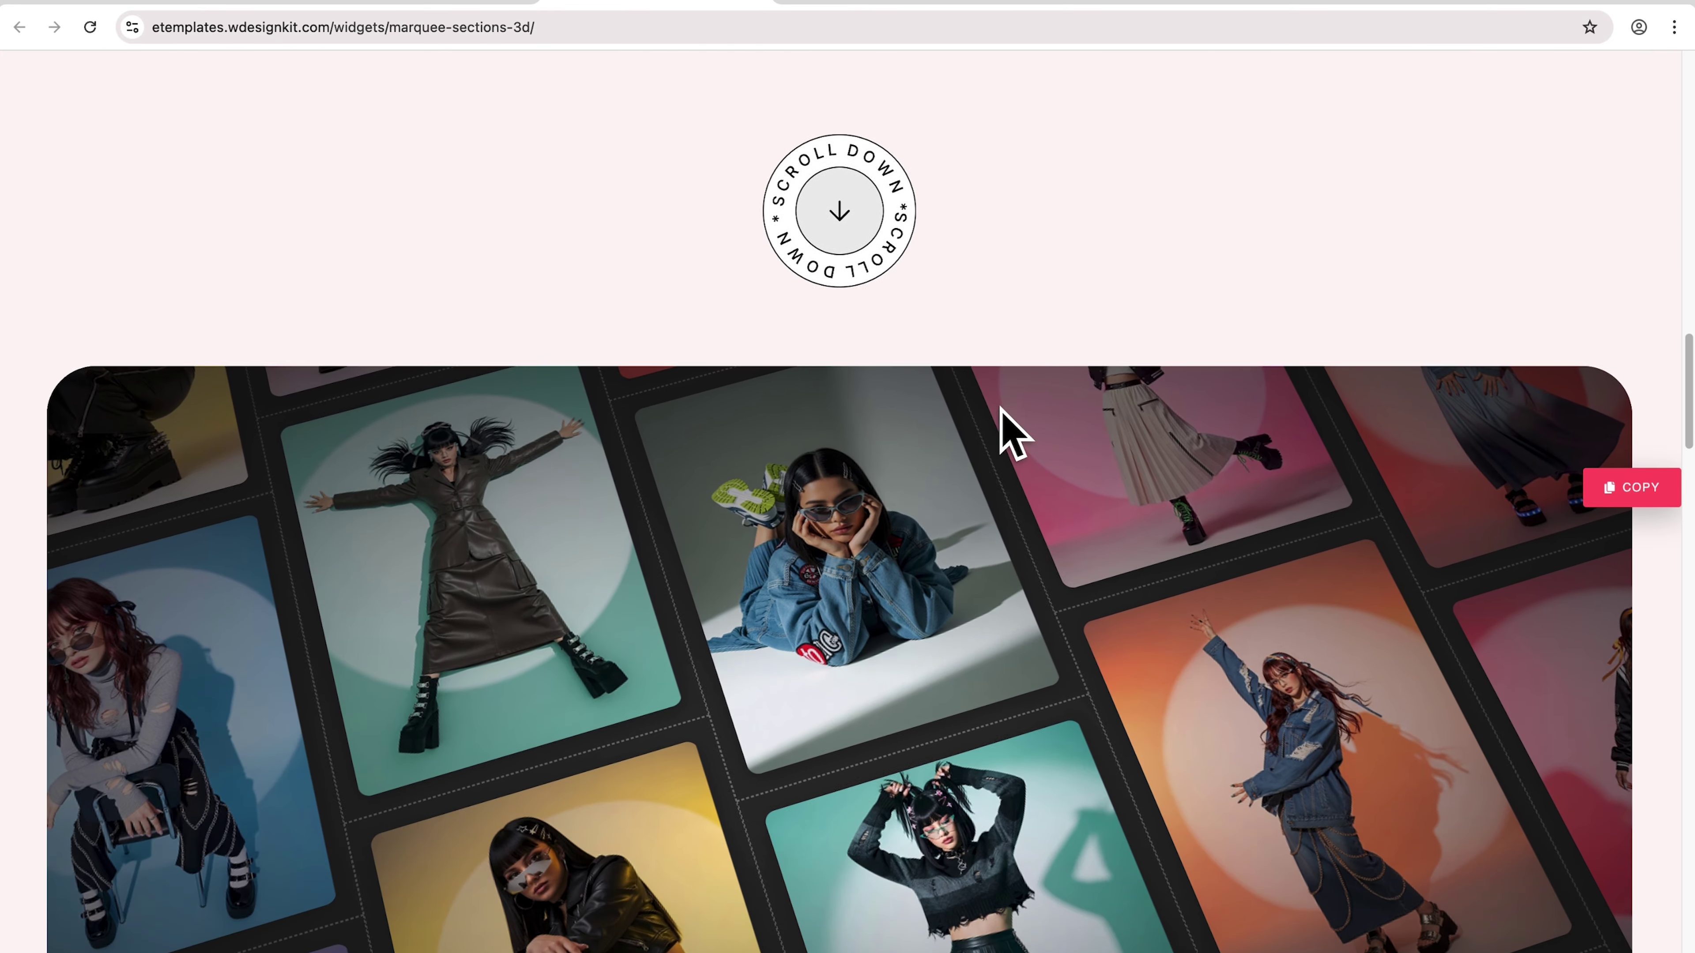
scroll(1011, 432, "down", 9)
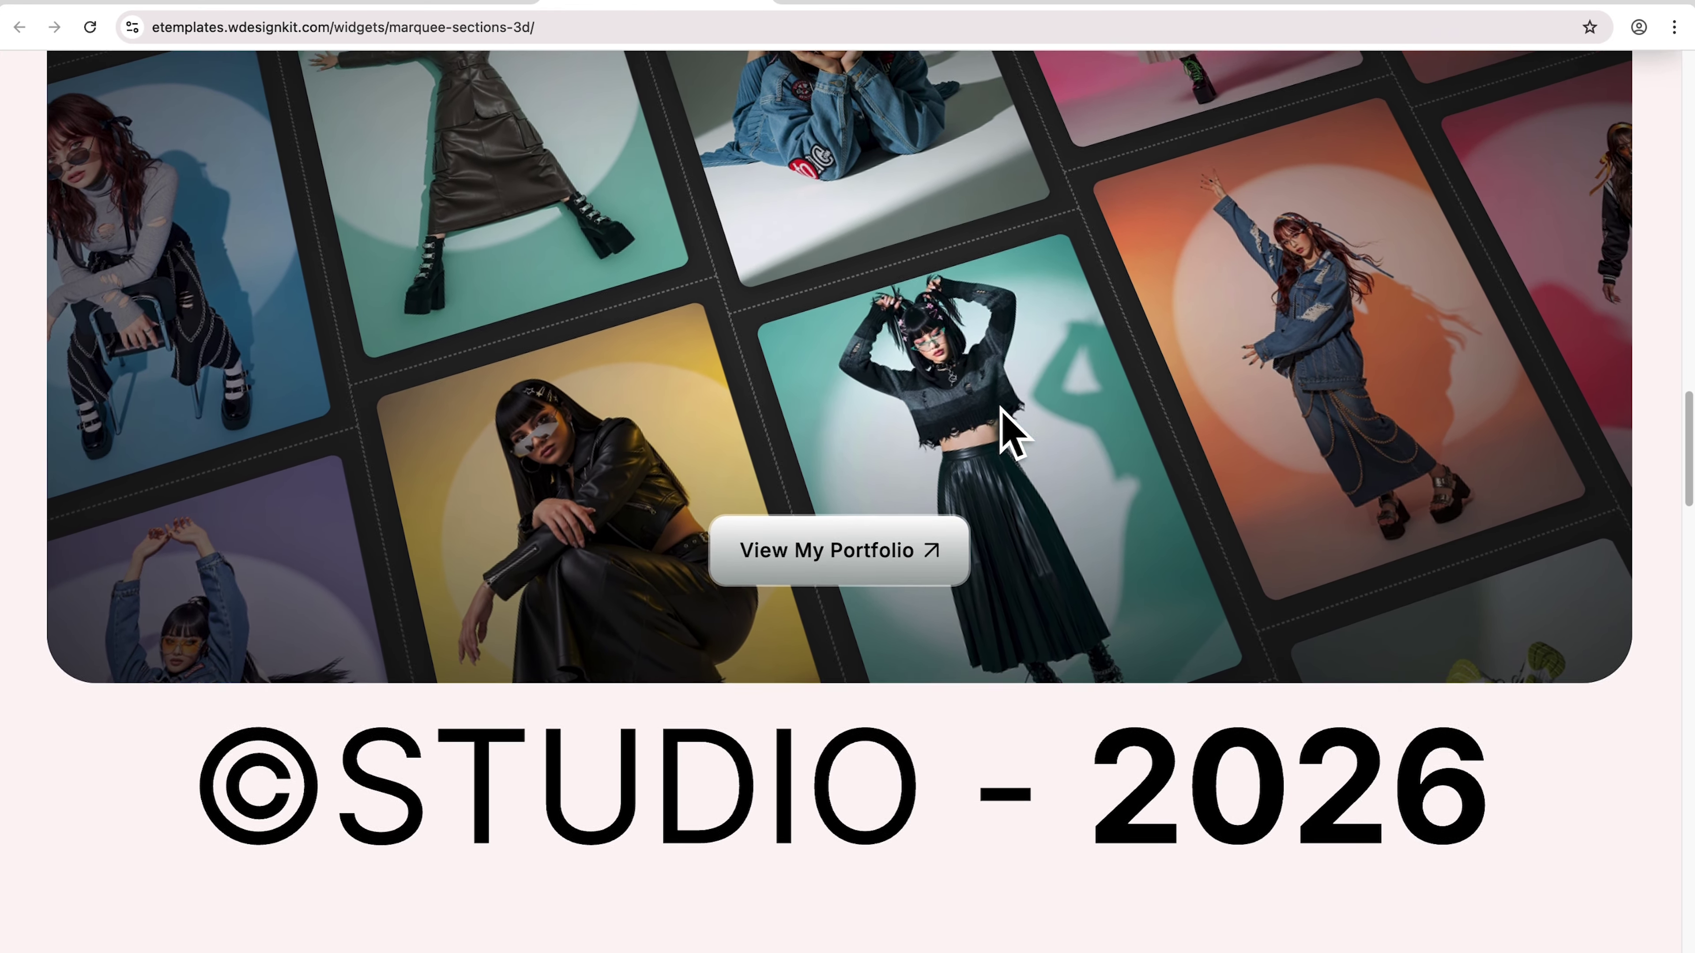
scroll(1012, 434, "down", 12)
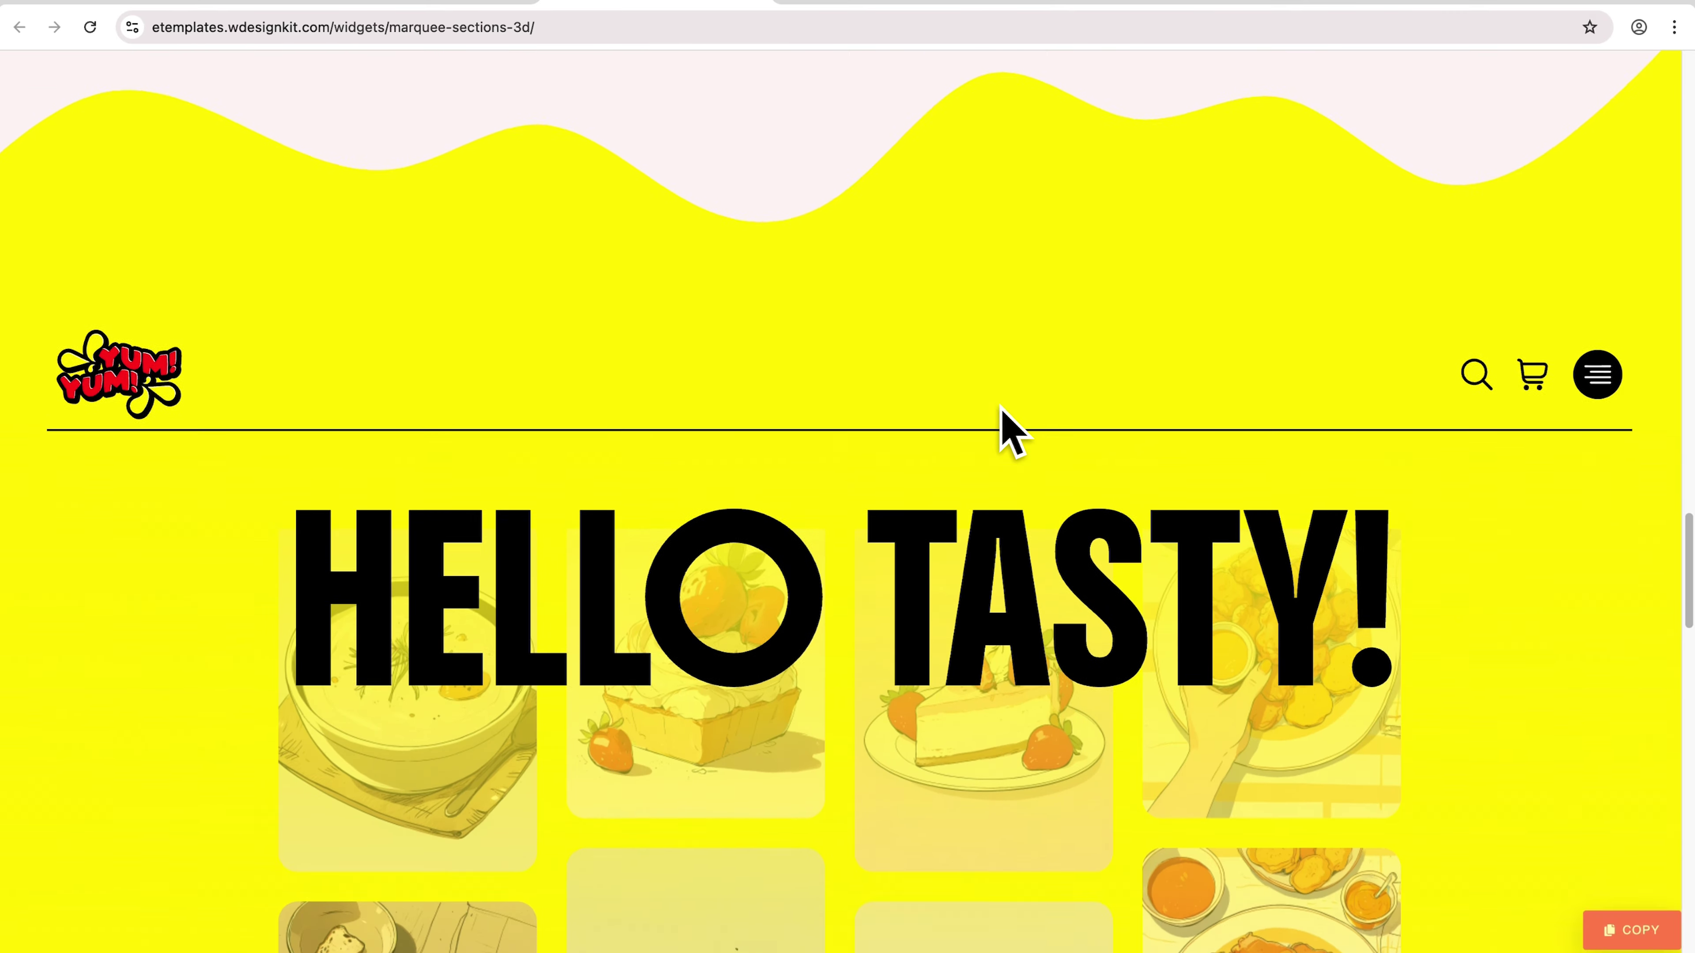
scroll(1010, 431, "up", 20)
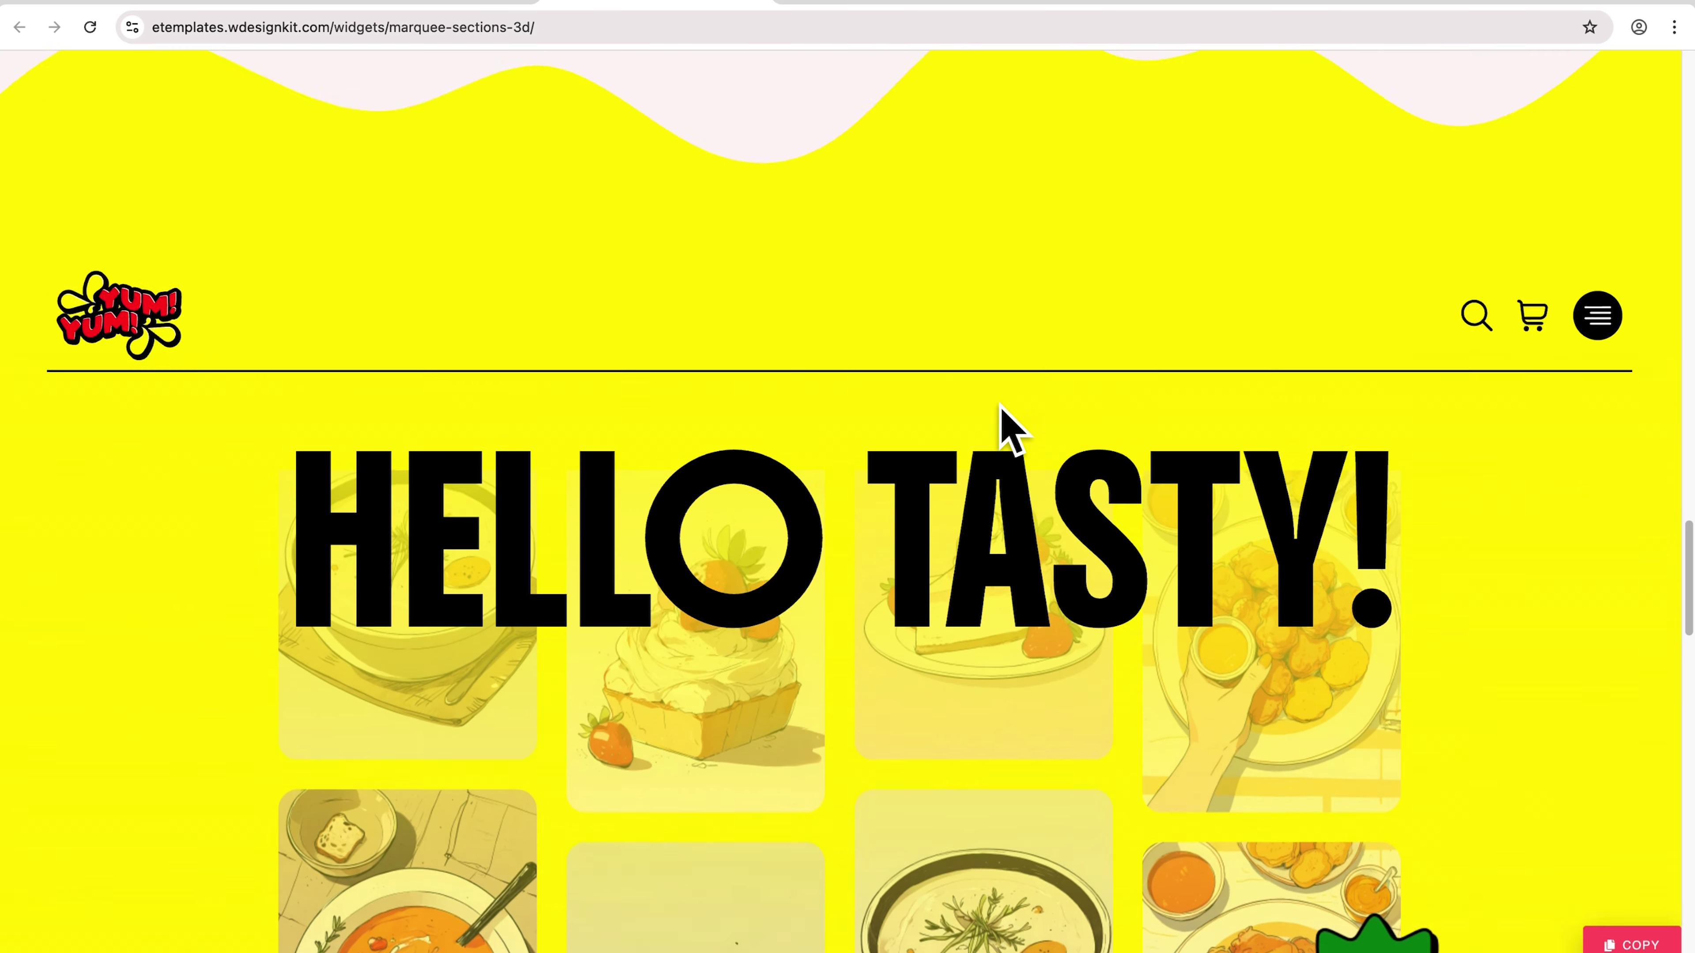
Find the fashion photo design with the "View My Portfolio" button on the demo page and copy it
scroll(1003, 409, "up", 15)
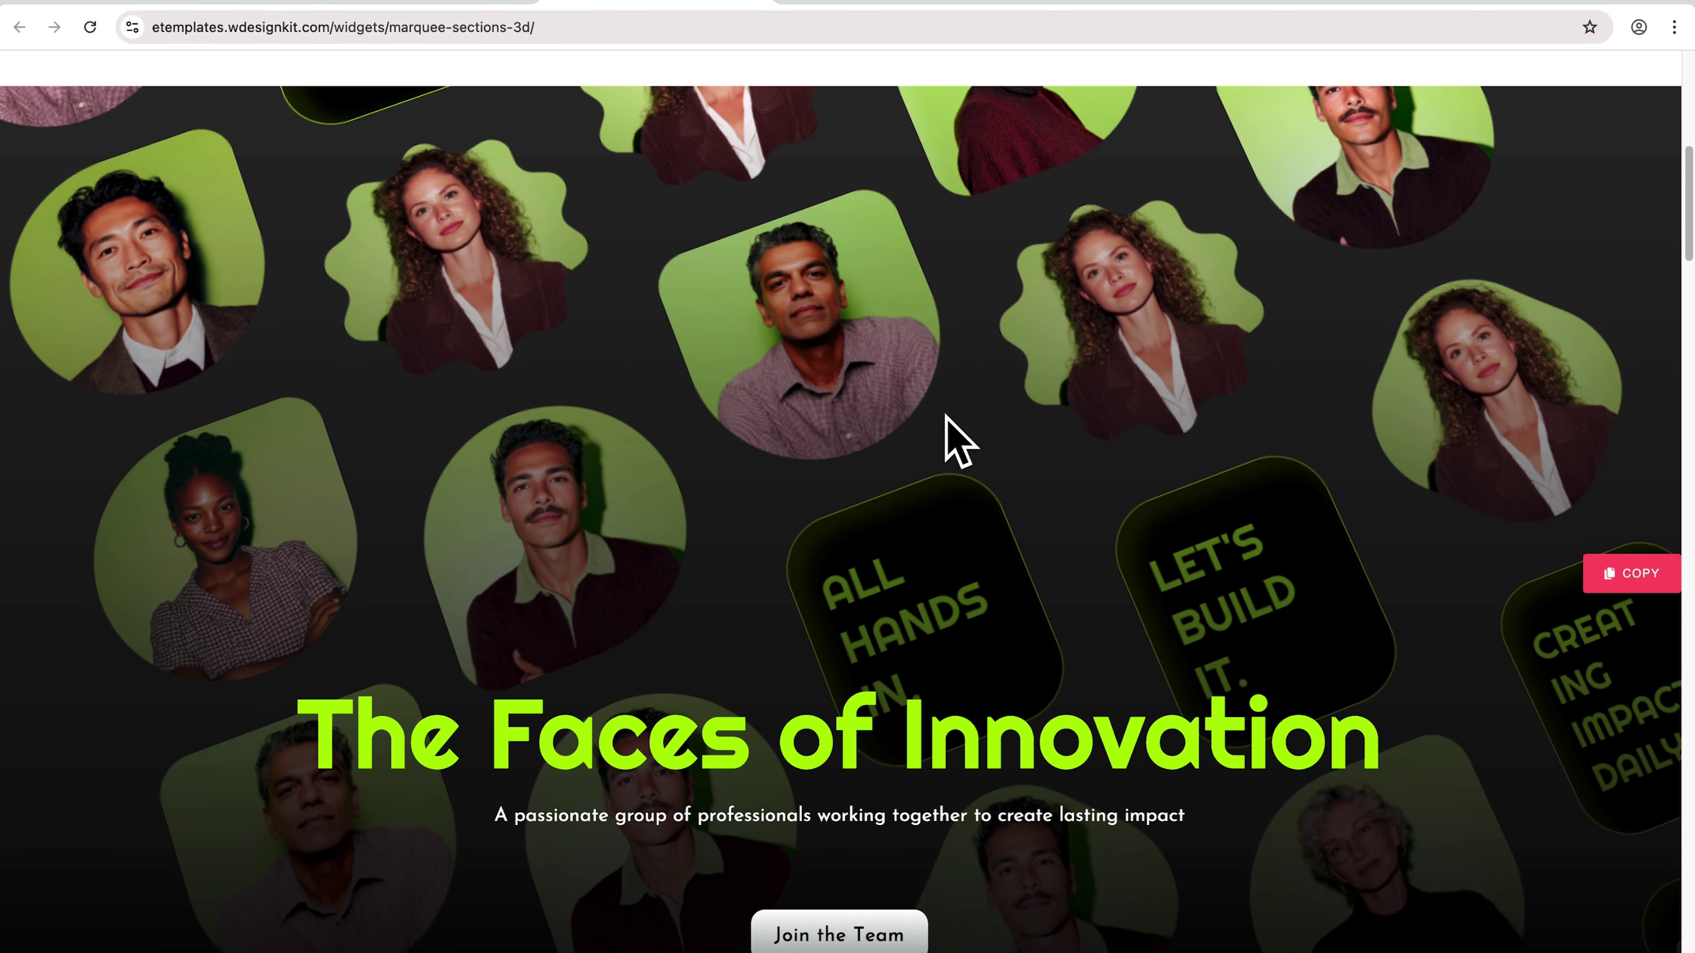
scroll(941, 414, "down", 15)
scroll(961, 438, "down", 5)
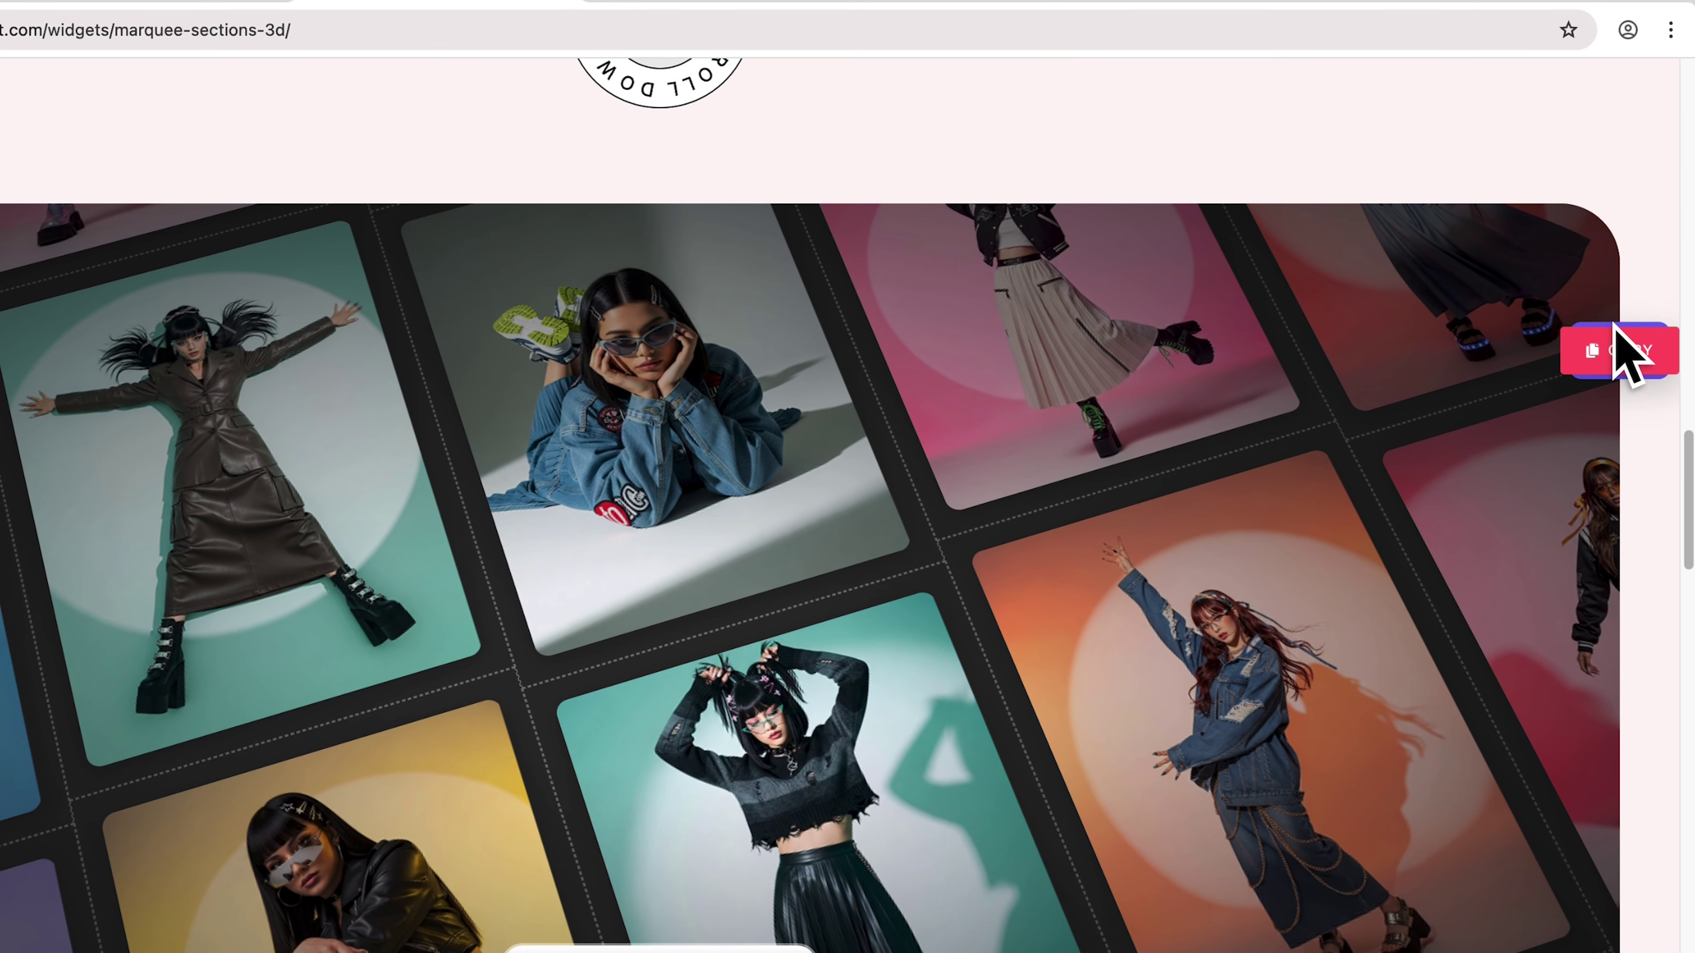
mouse_move(1625, 294)
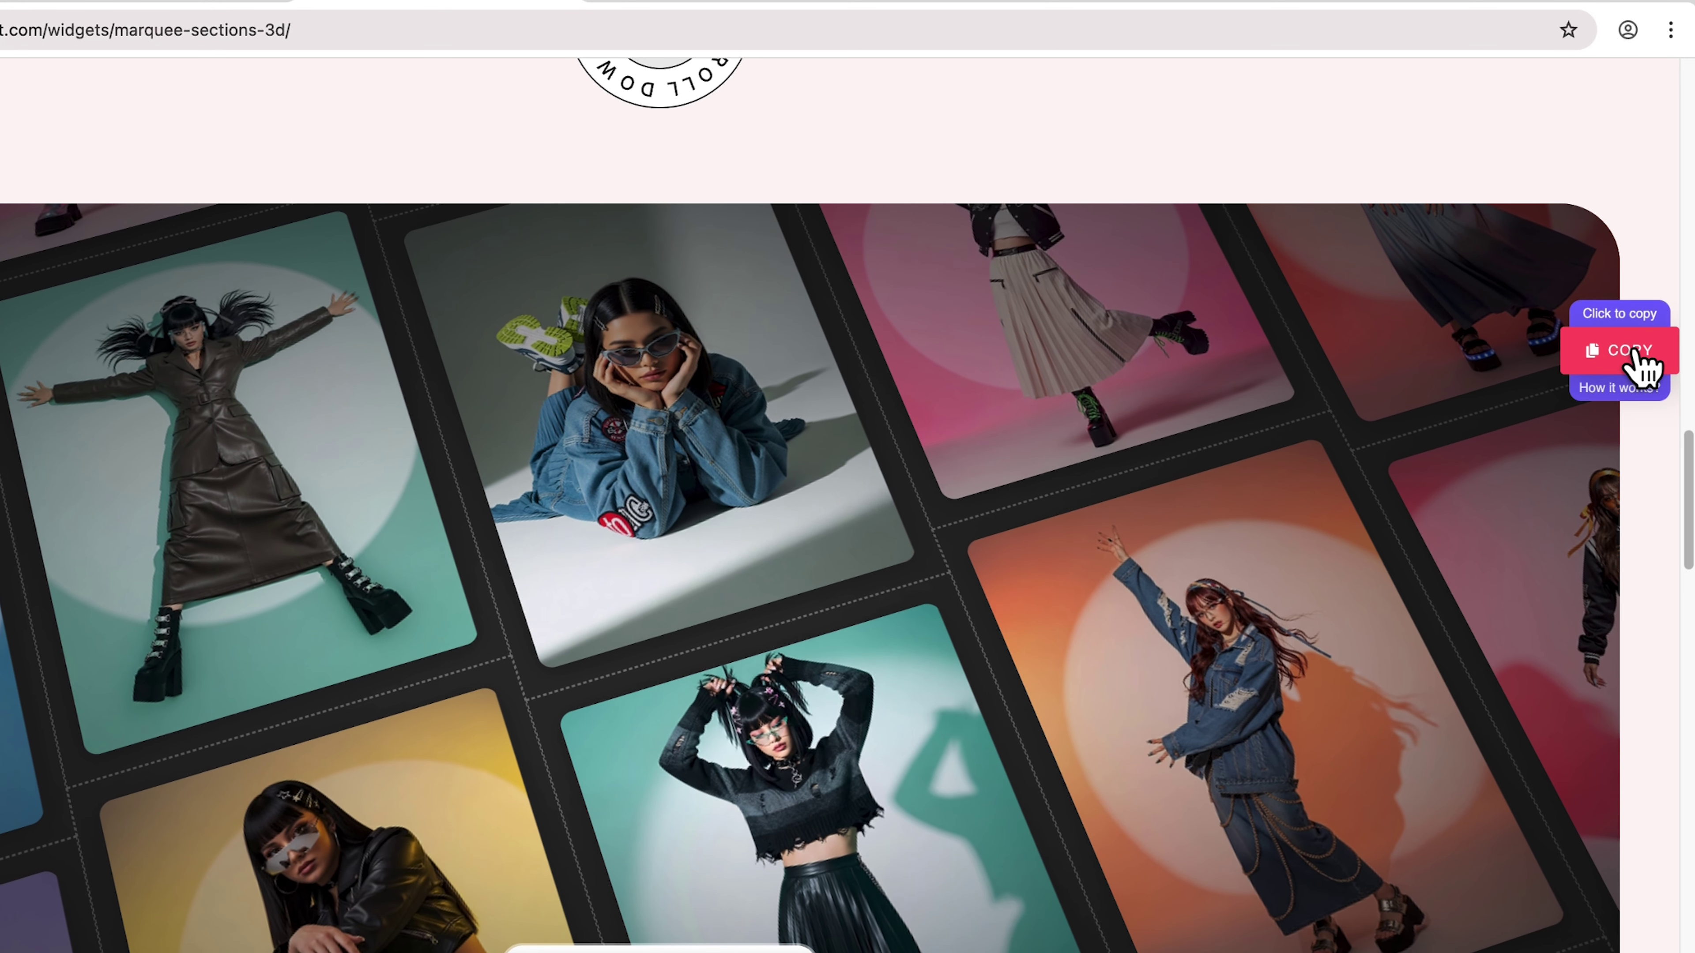
left_click(1628, 348)
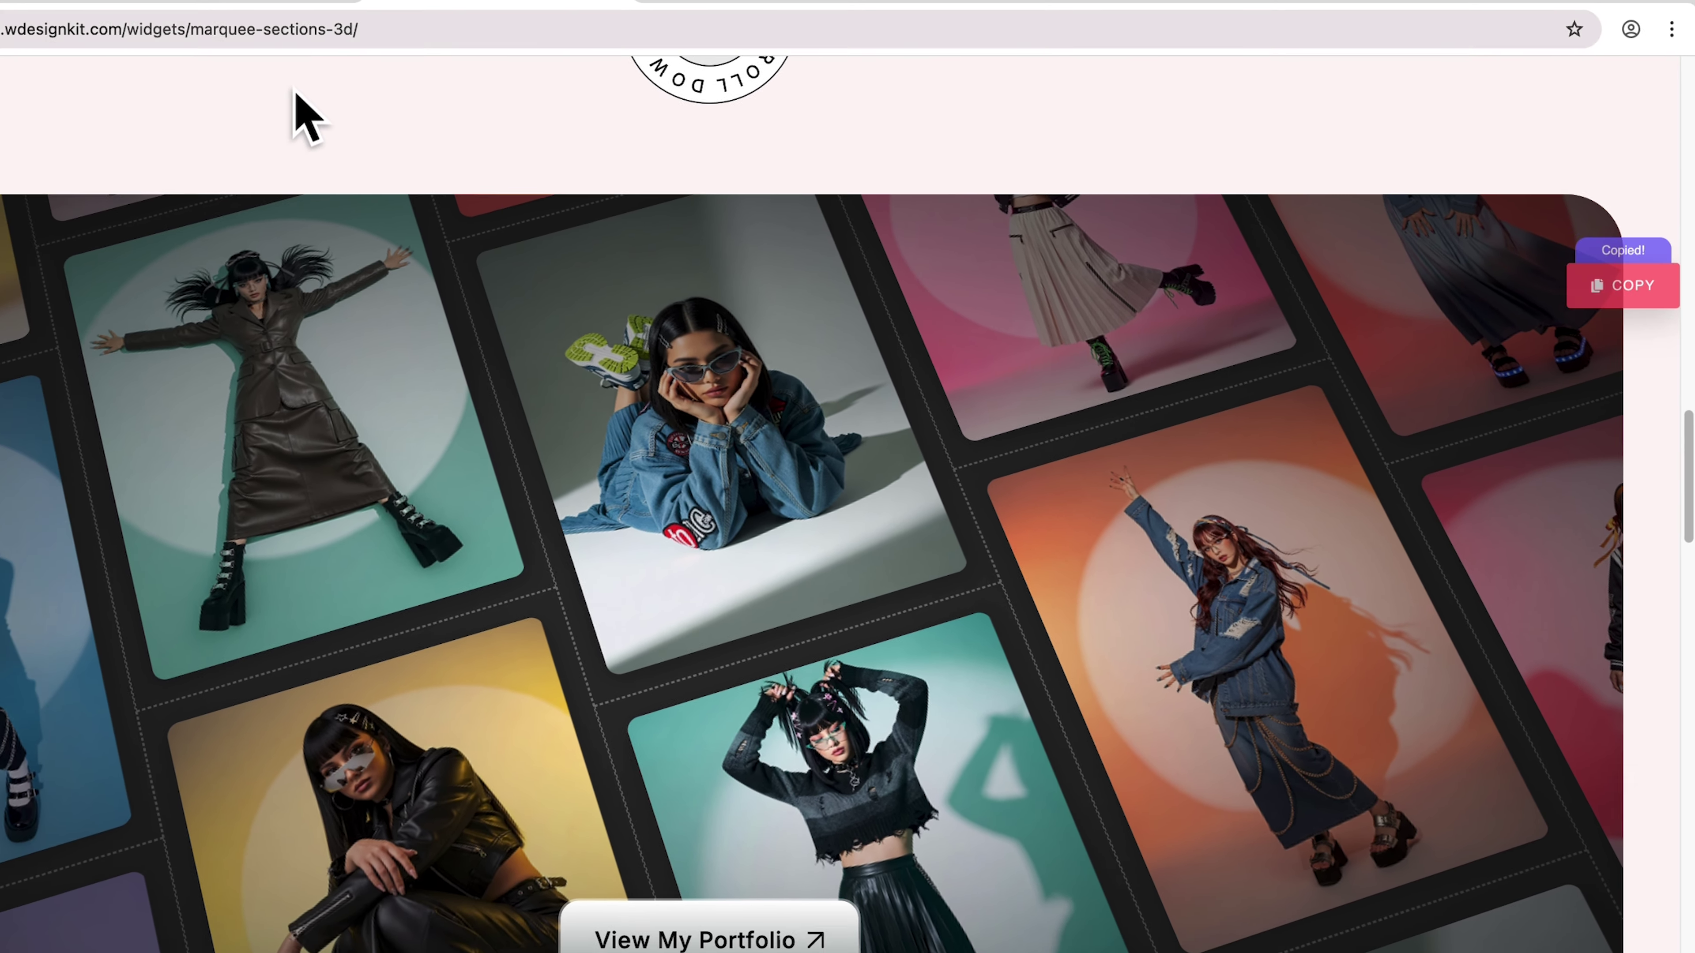
Return to the Elementor editor and apply Plus Paste on the empty container, visiting The Plus Addons' Extensions page along the way
left_click(469, 5)
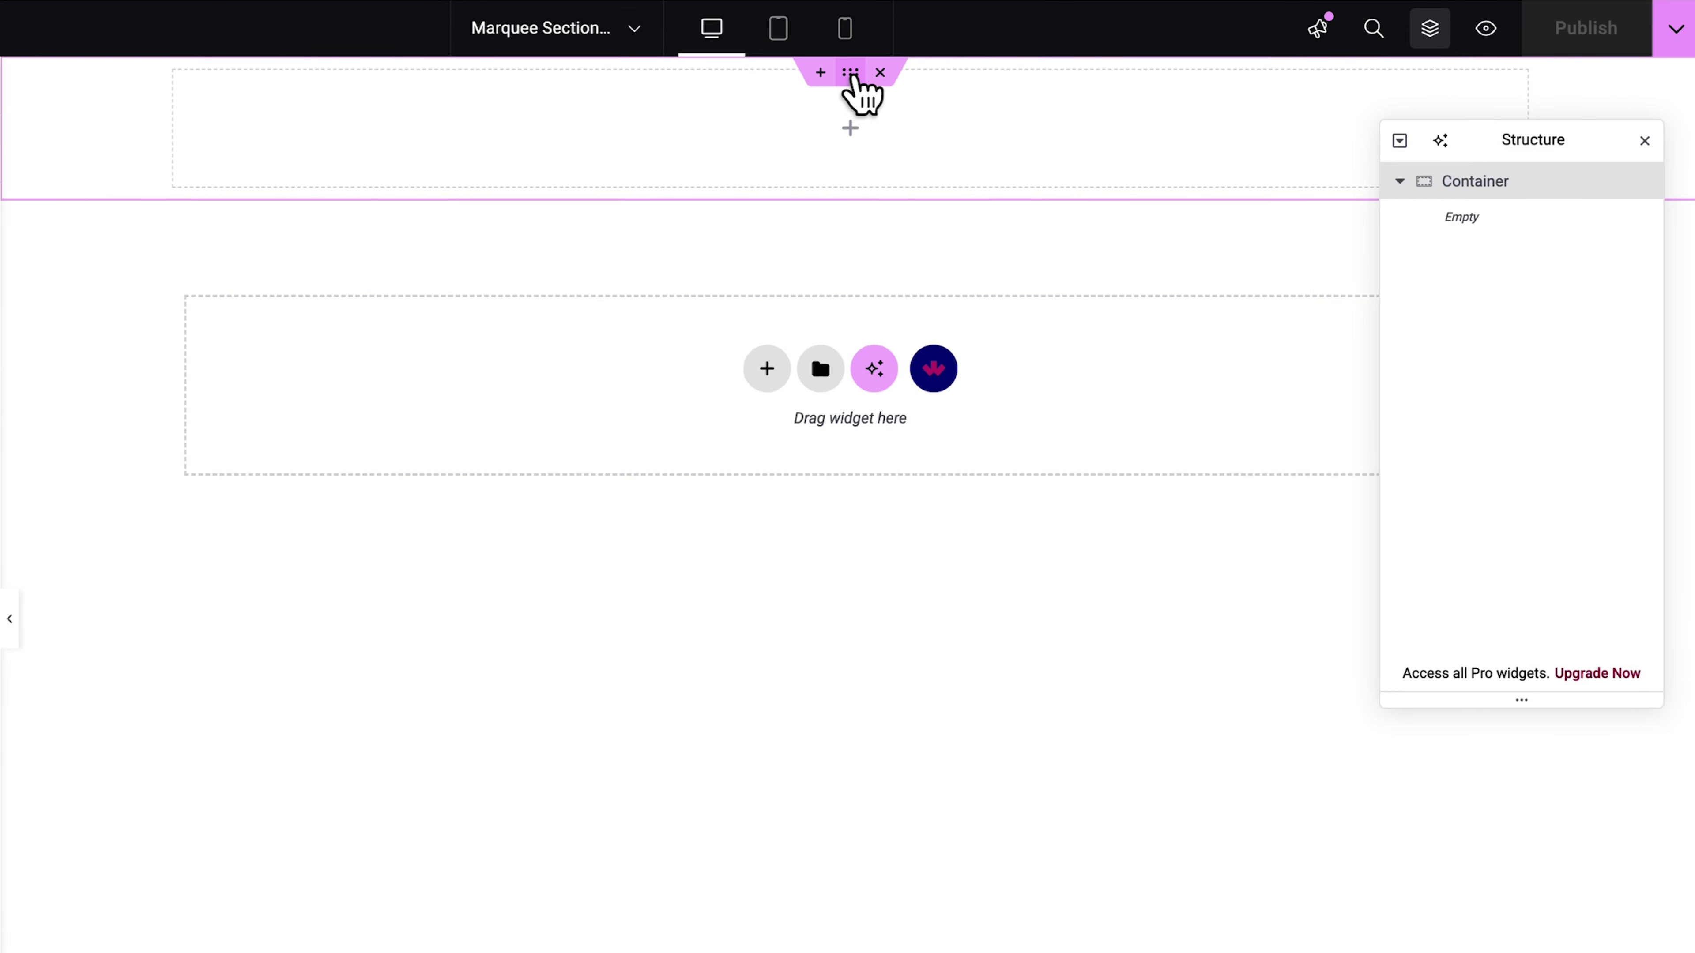
right_click(994, 113)
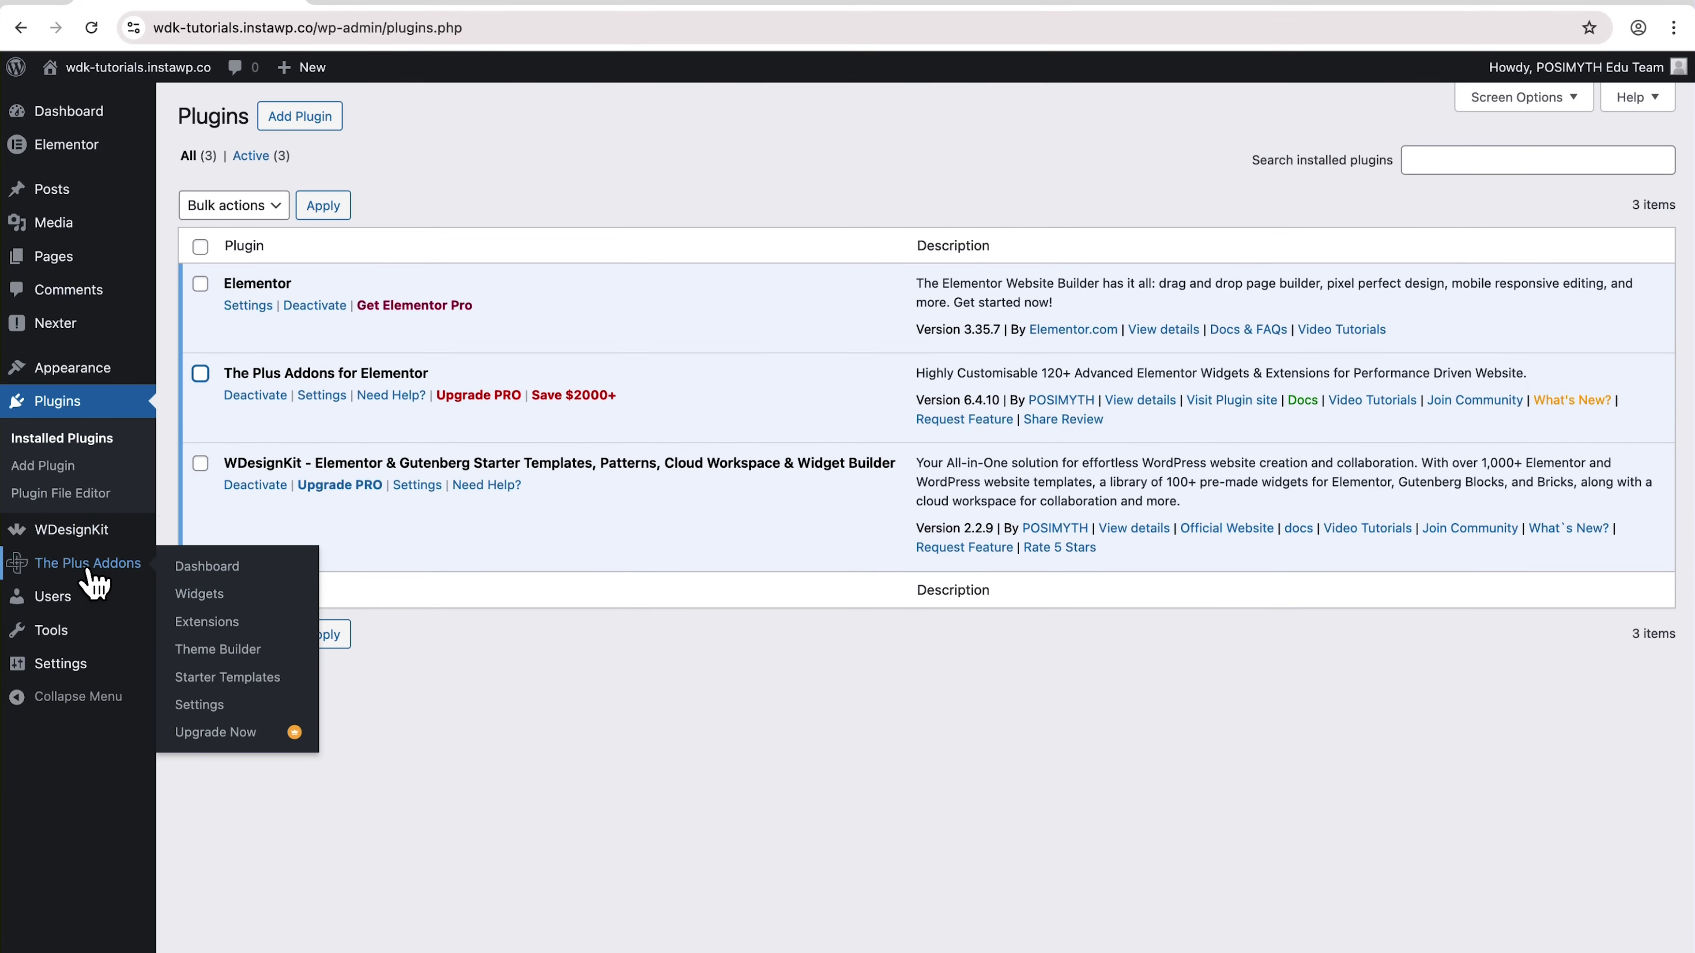
left_click(110, 732)
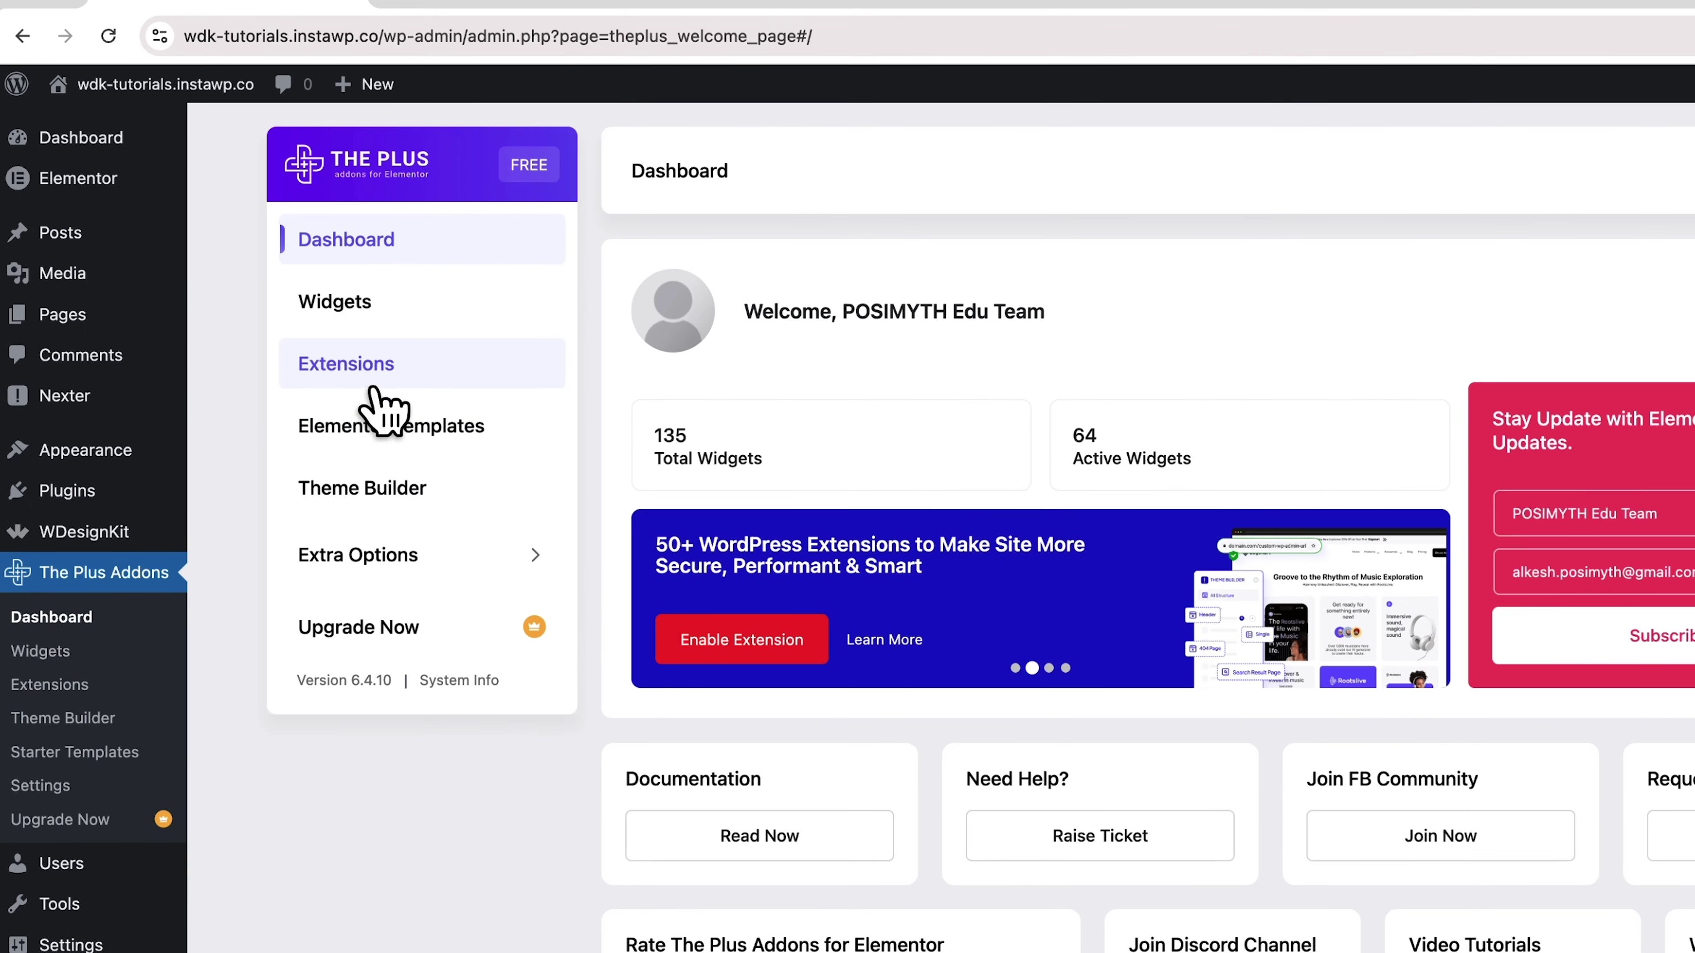
left_click(374, 374)
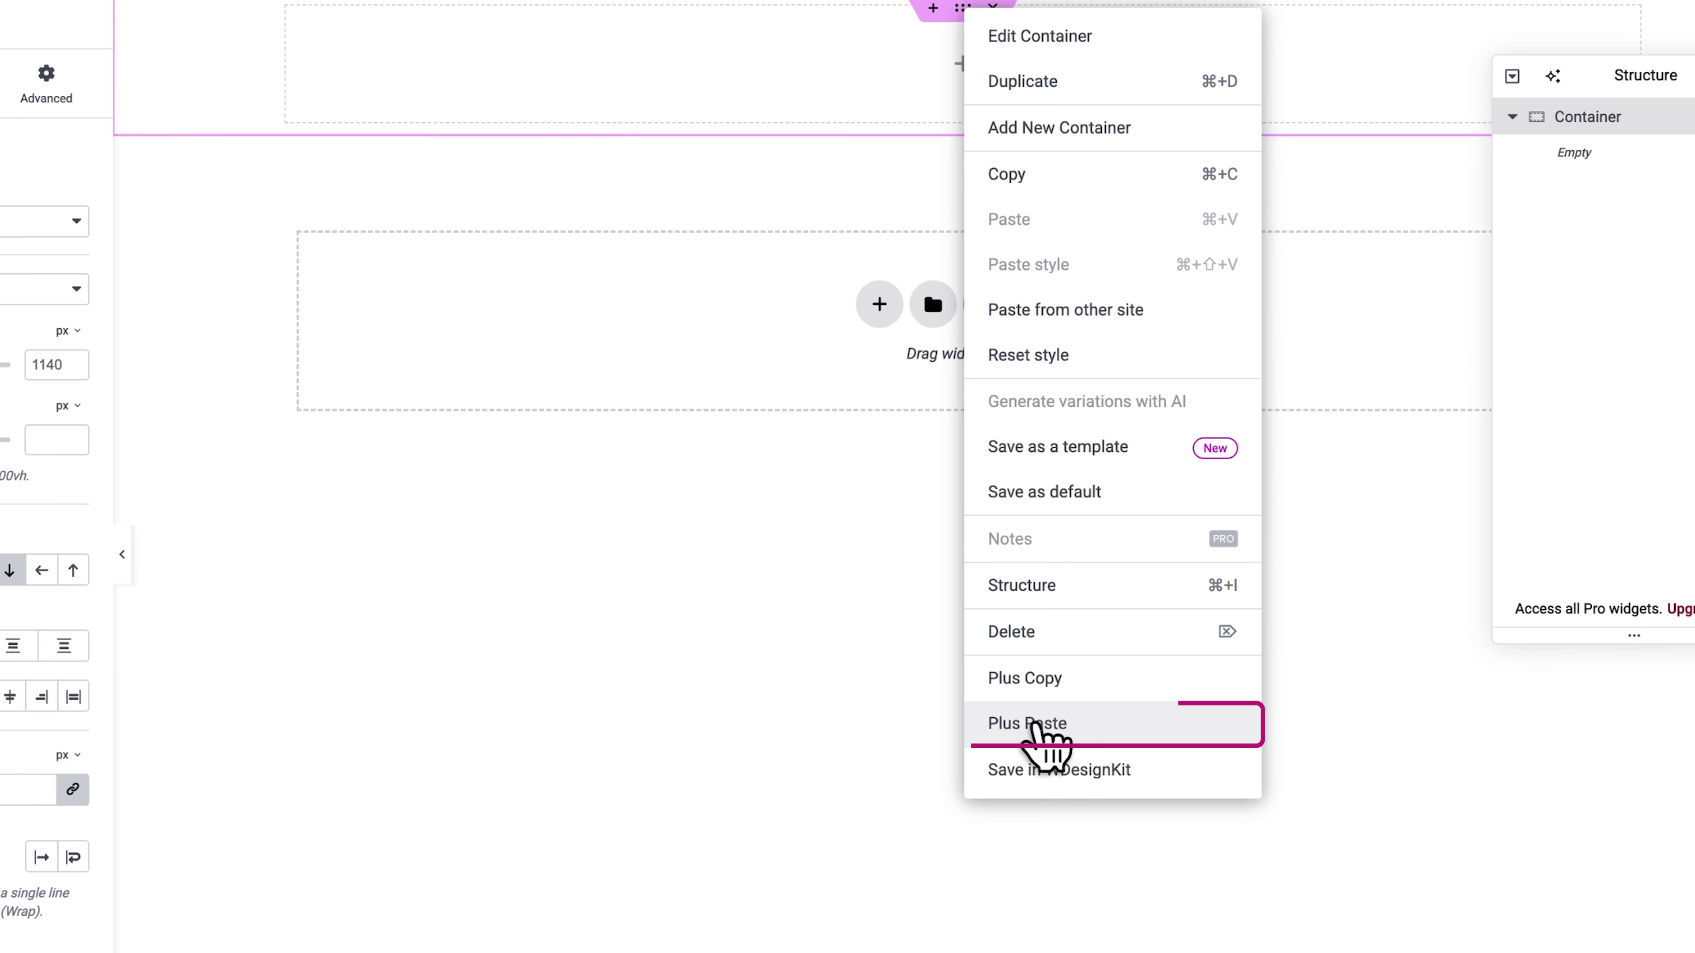
left_click(1035, 722)
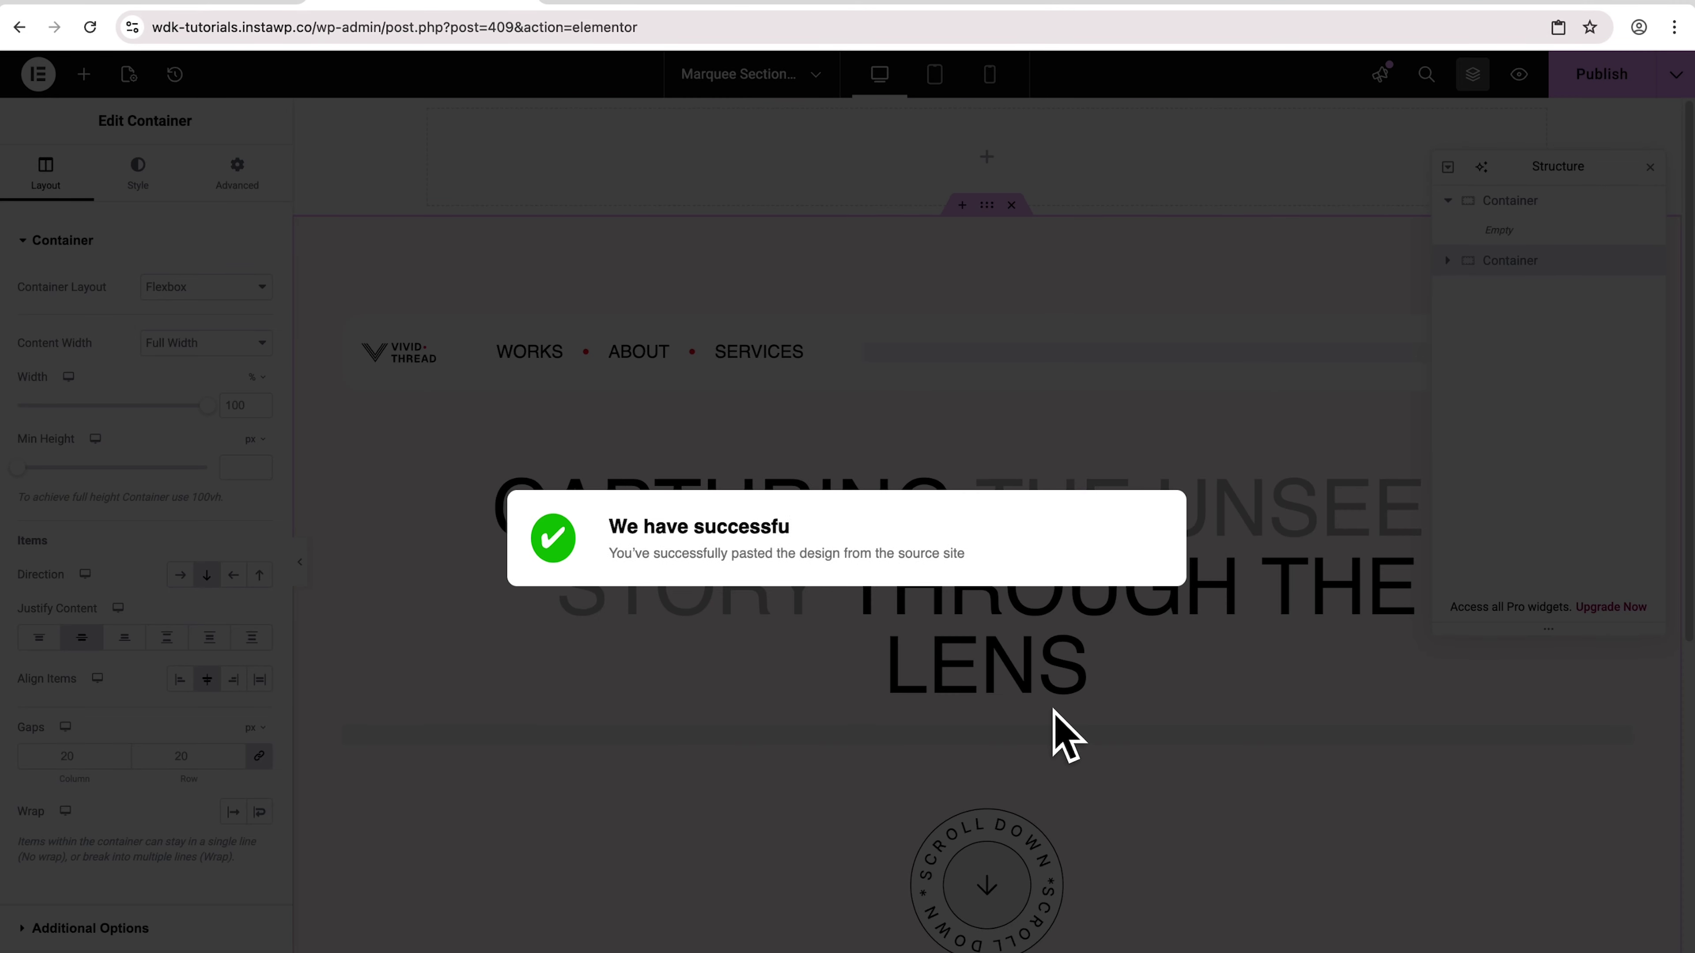
Review the pasted design, expand its nested containers in the structure and select its Marquee Section 3D widget
scroll(1056, 709, "down", 7)
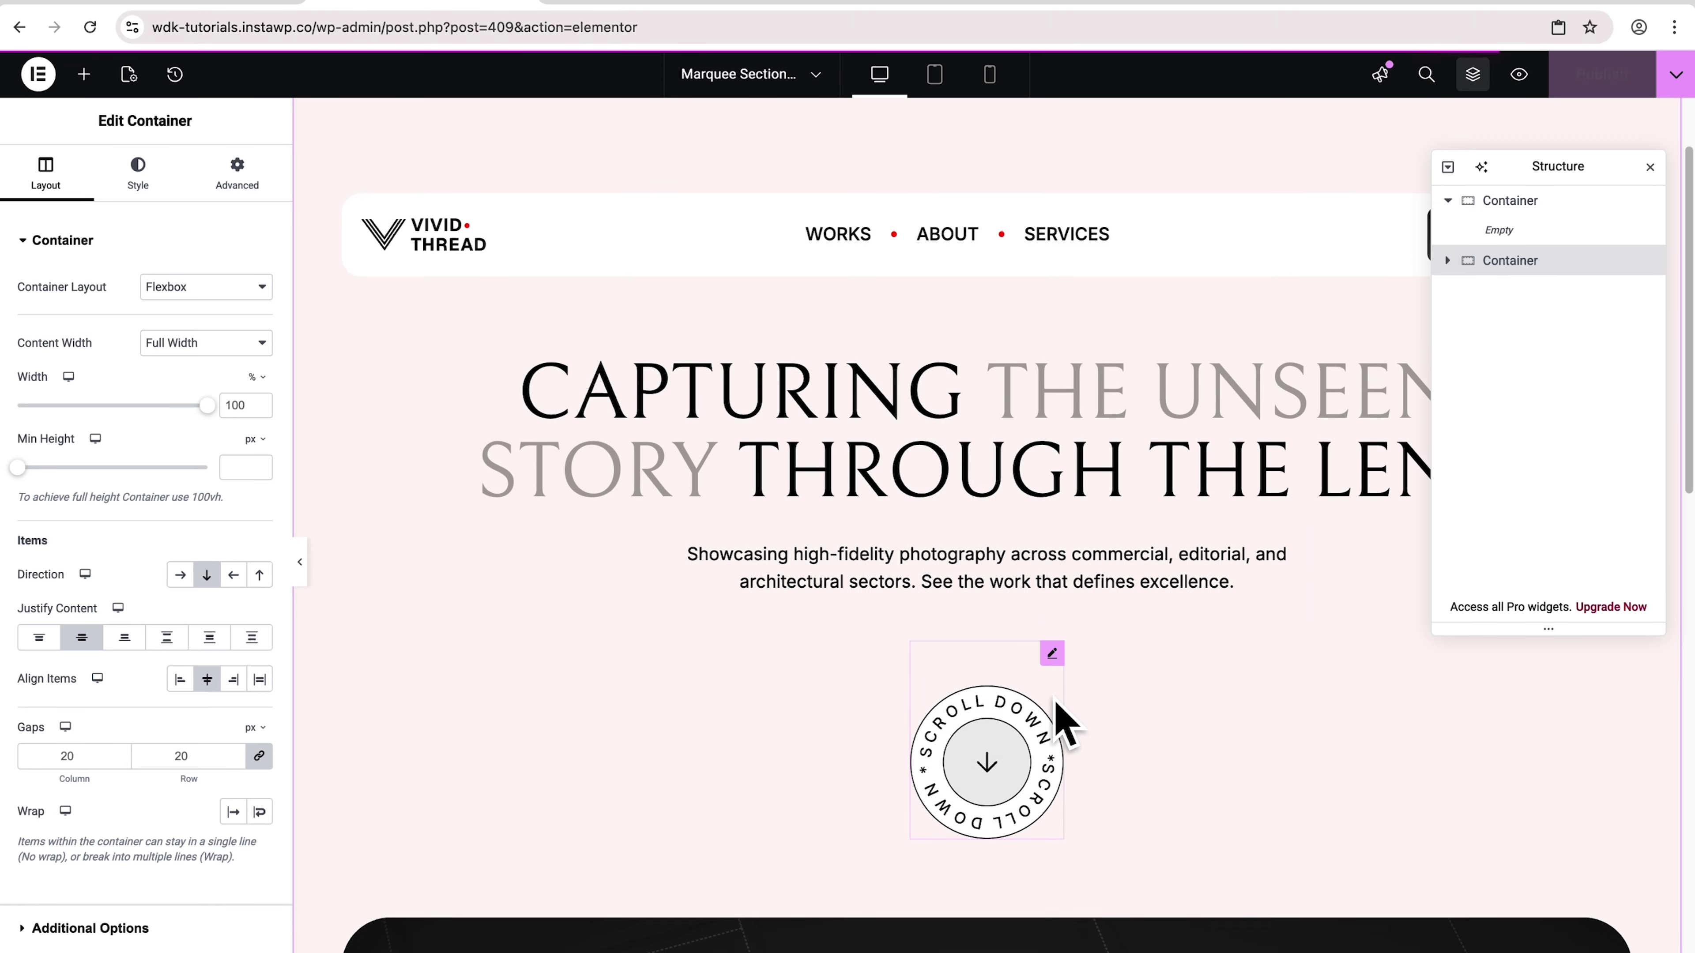
scroll(1053, 694, "down", 6)
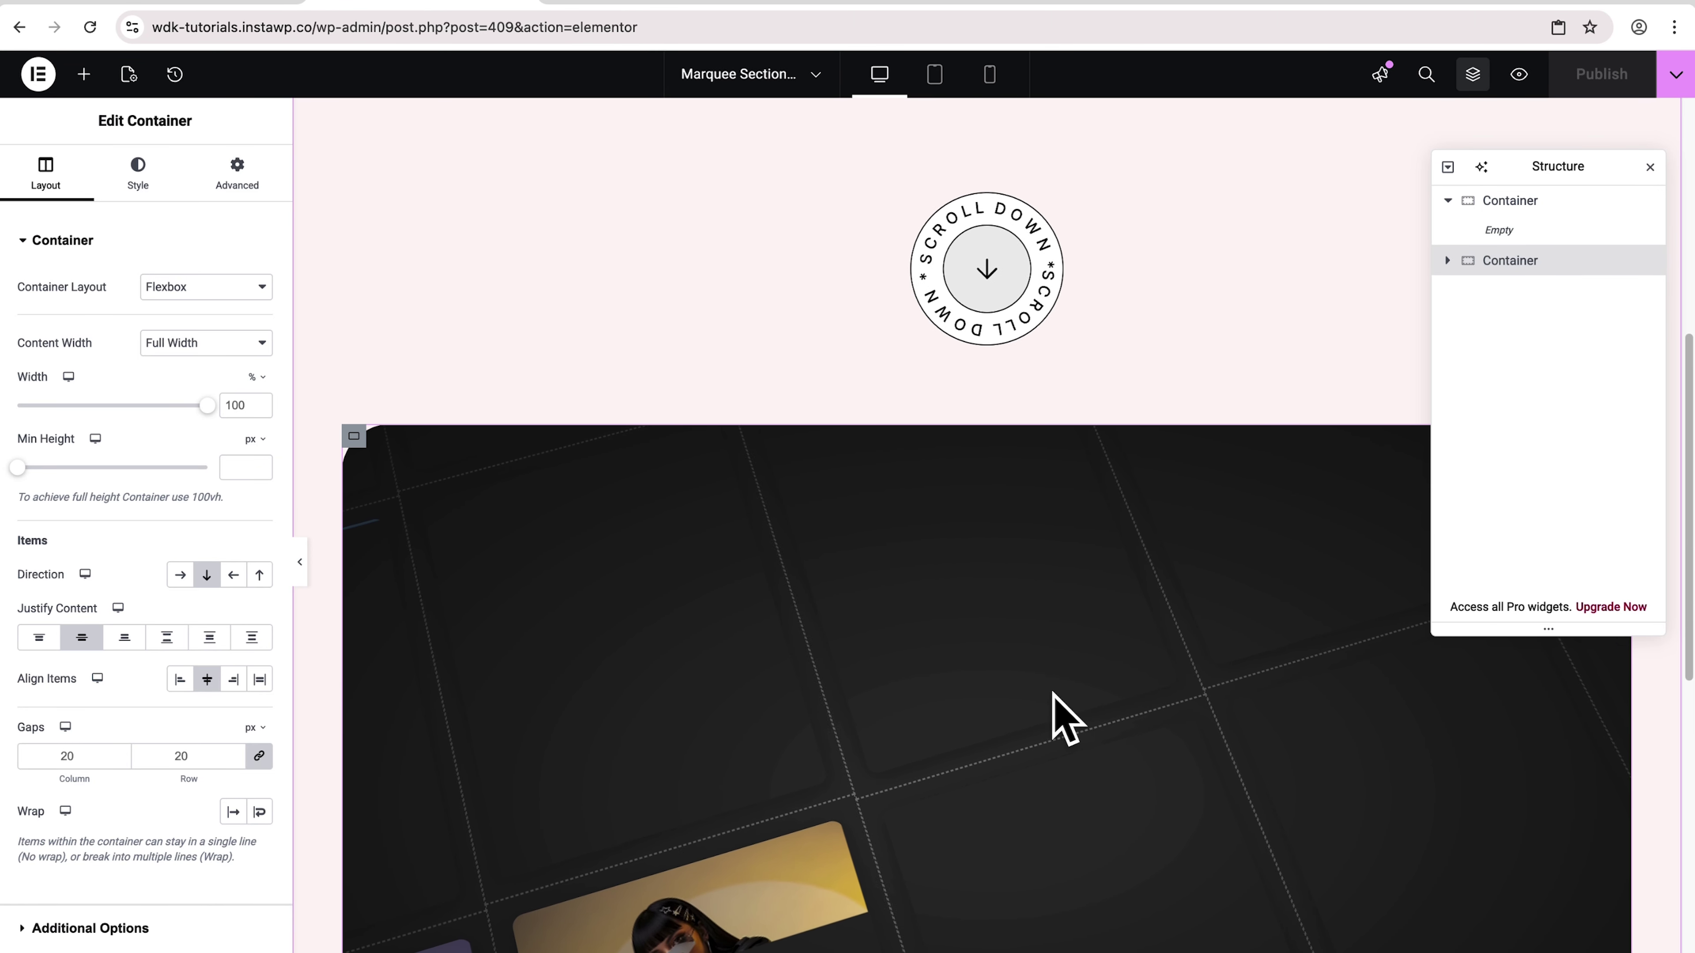
scroll(1106, 583, "down", 8)
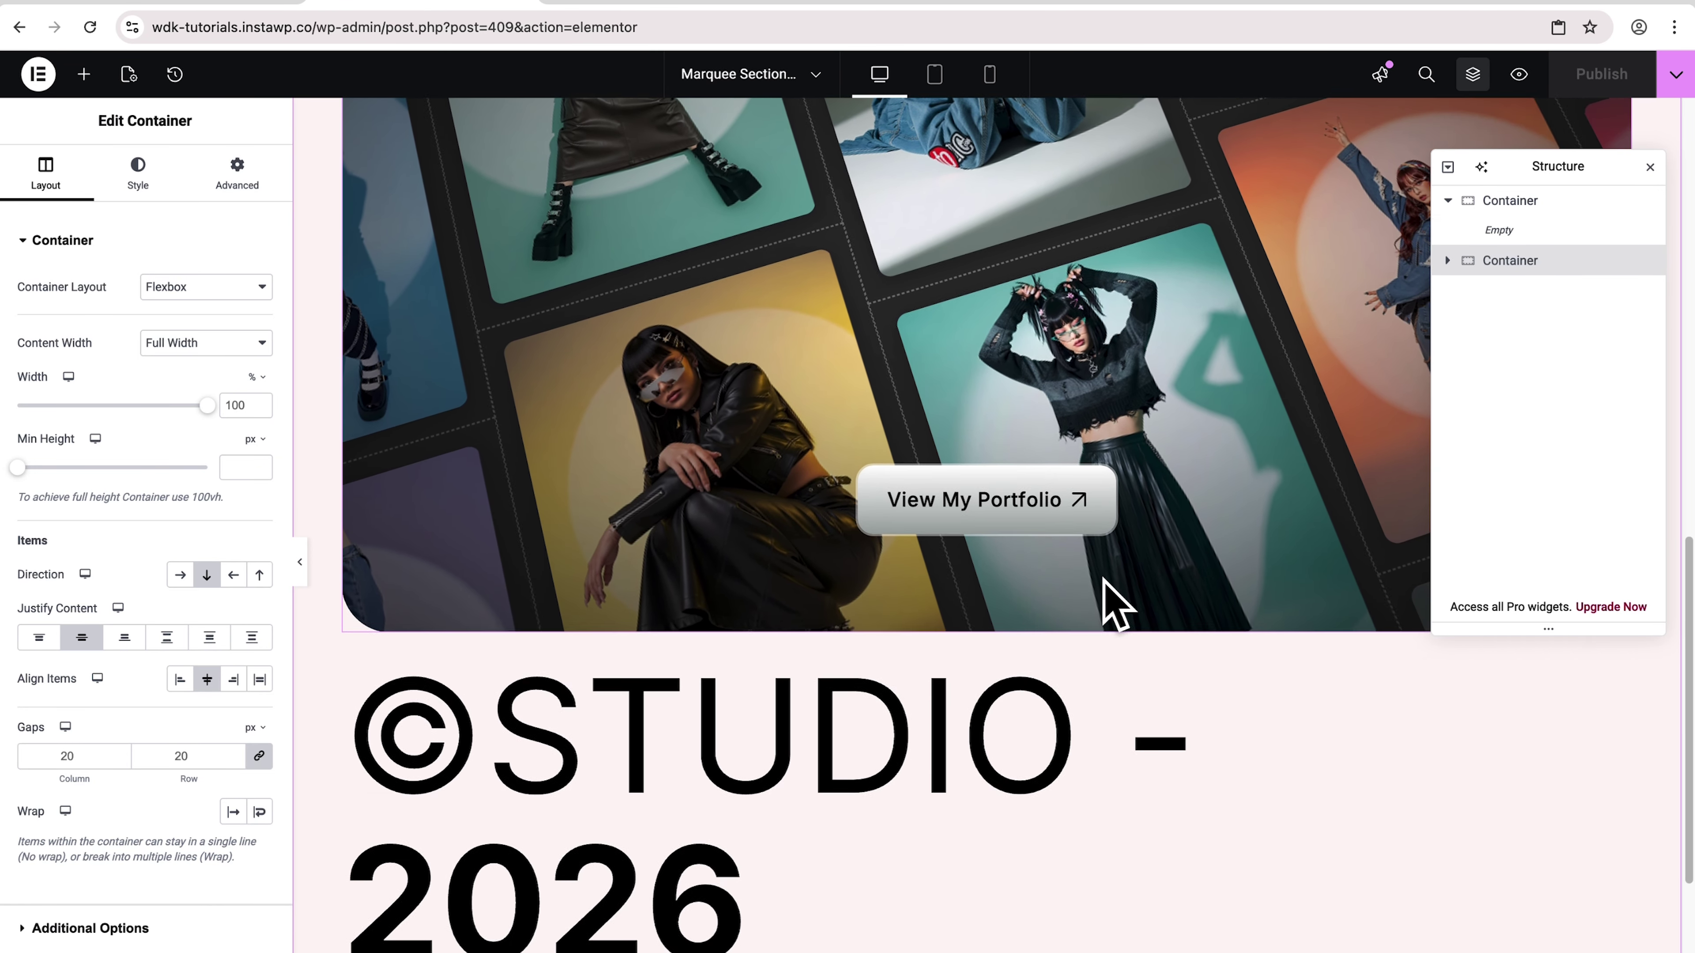
scroll(1241, 447, "up", 10)
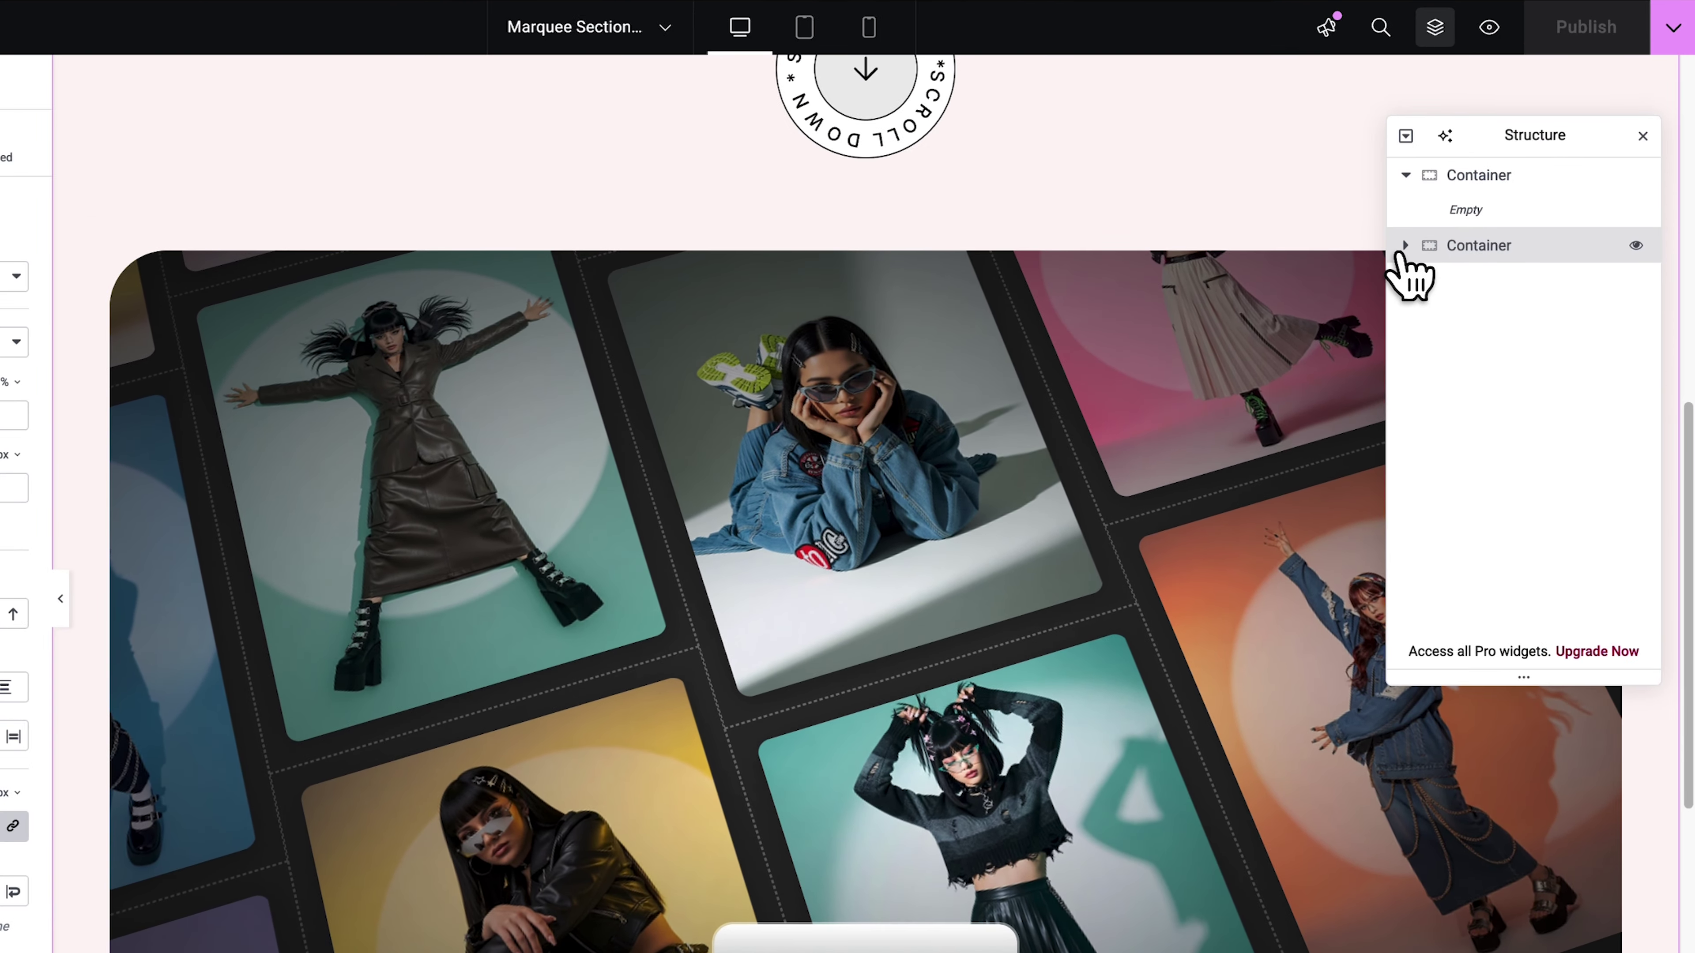
left_click(1446, 260)
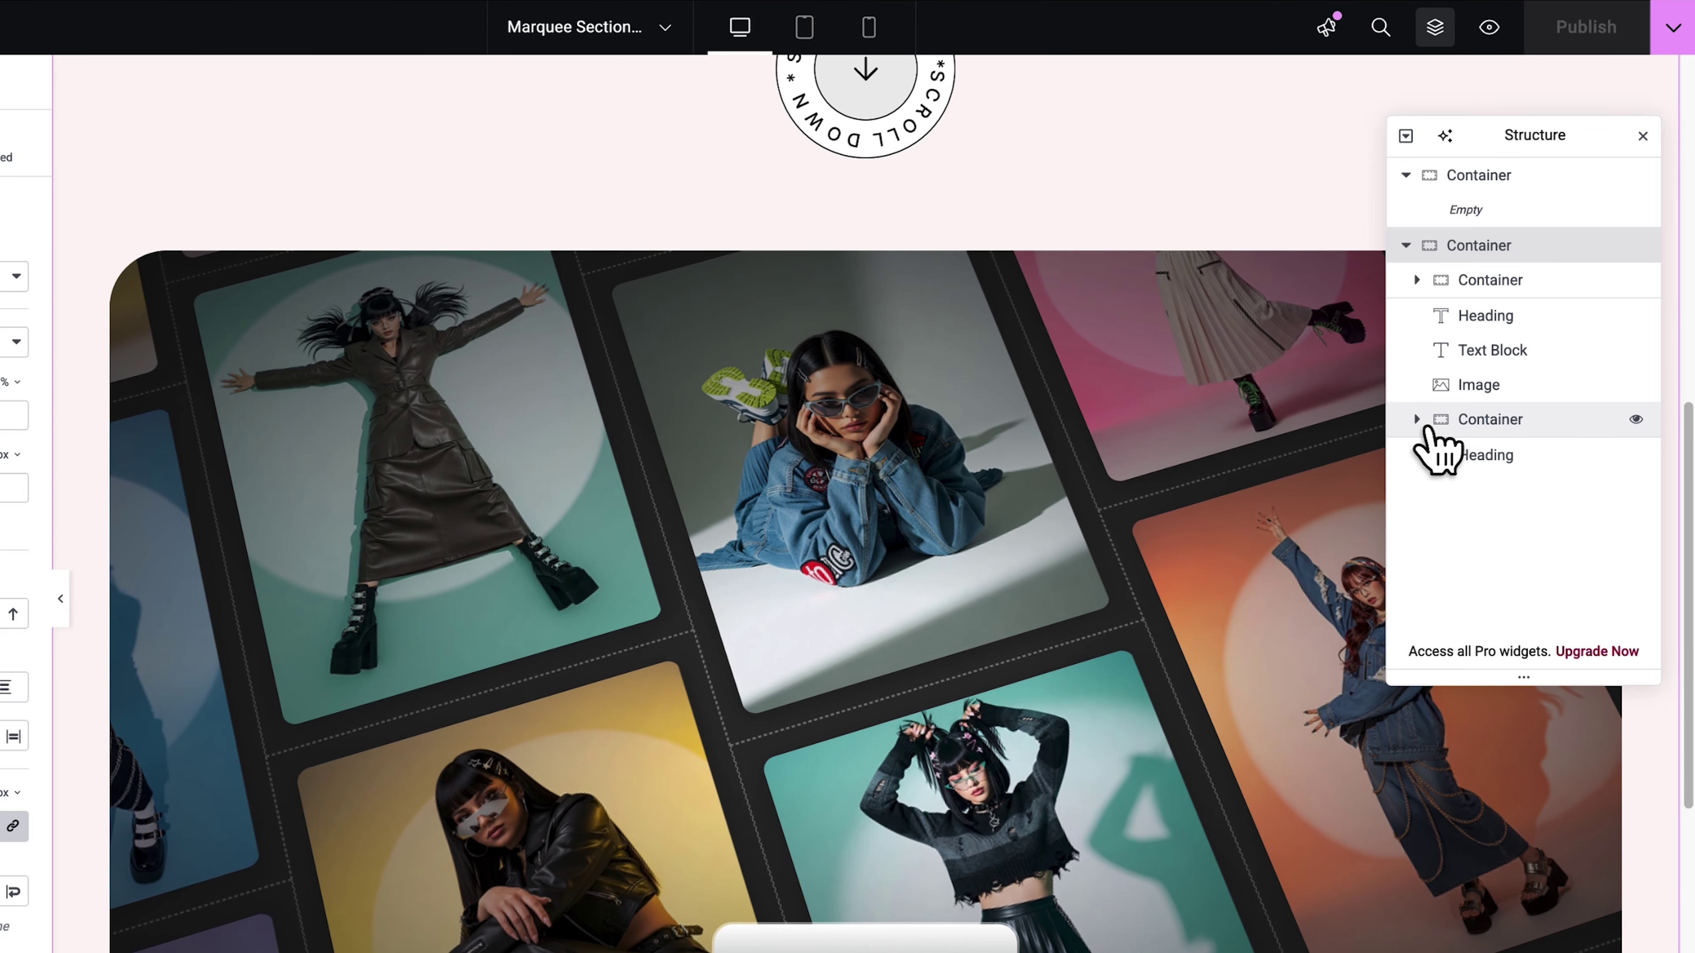
left_click(1419, 420)
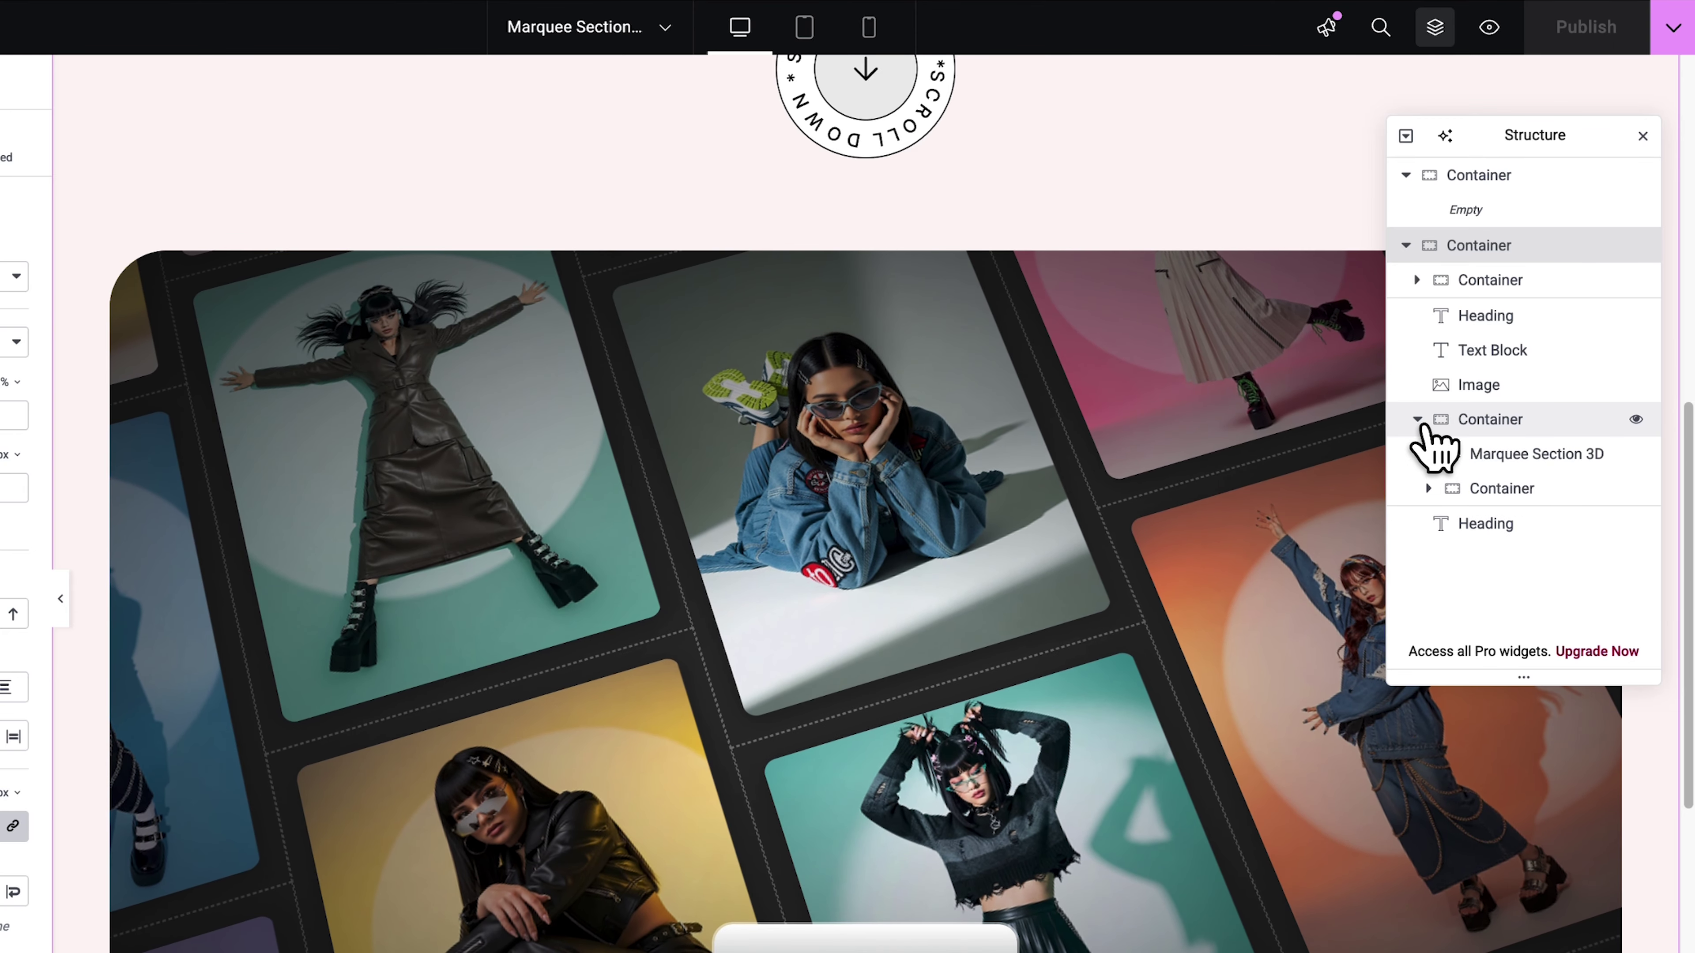
left_click(1468, 456)
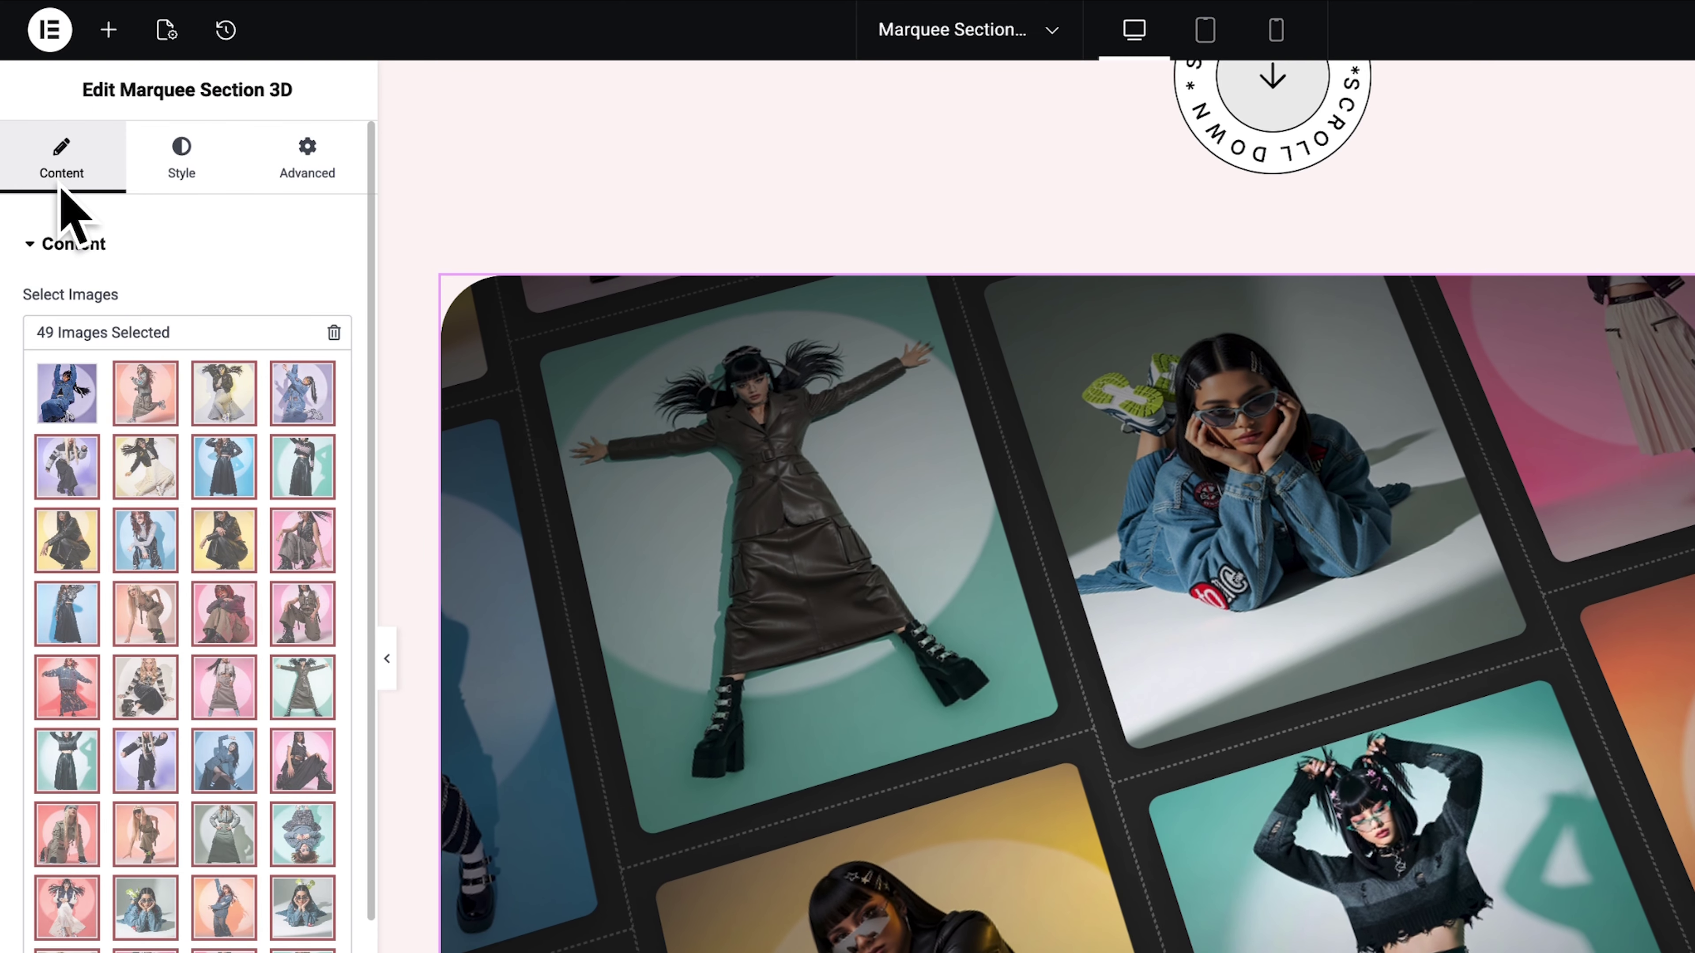
Add the image immers-slide-11110.png from the media library to the marquee widget's image gallery
scroll(98, 246, "down", 1)
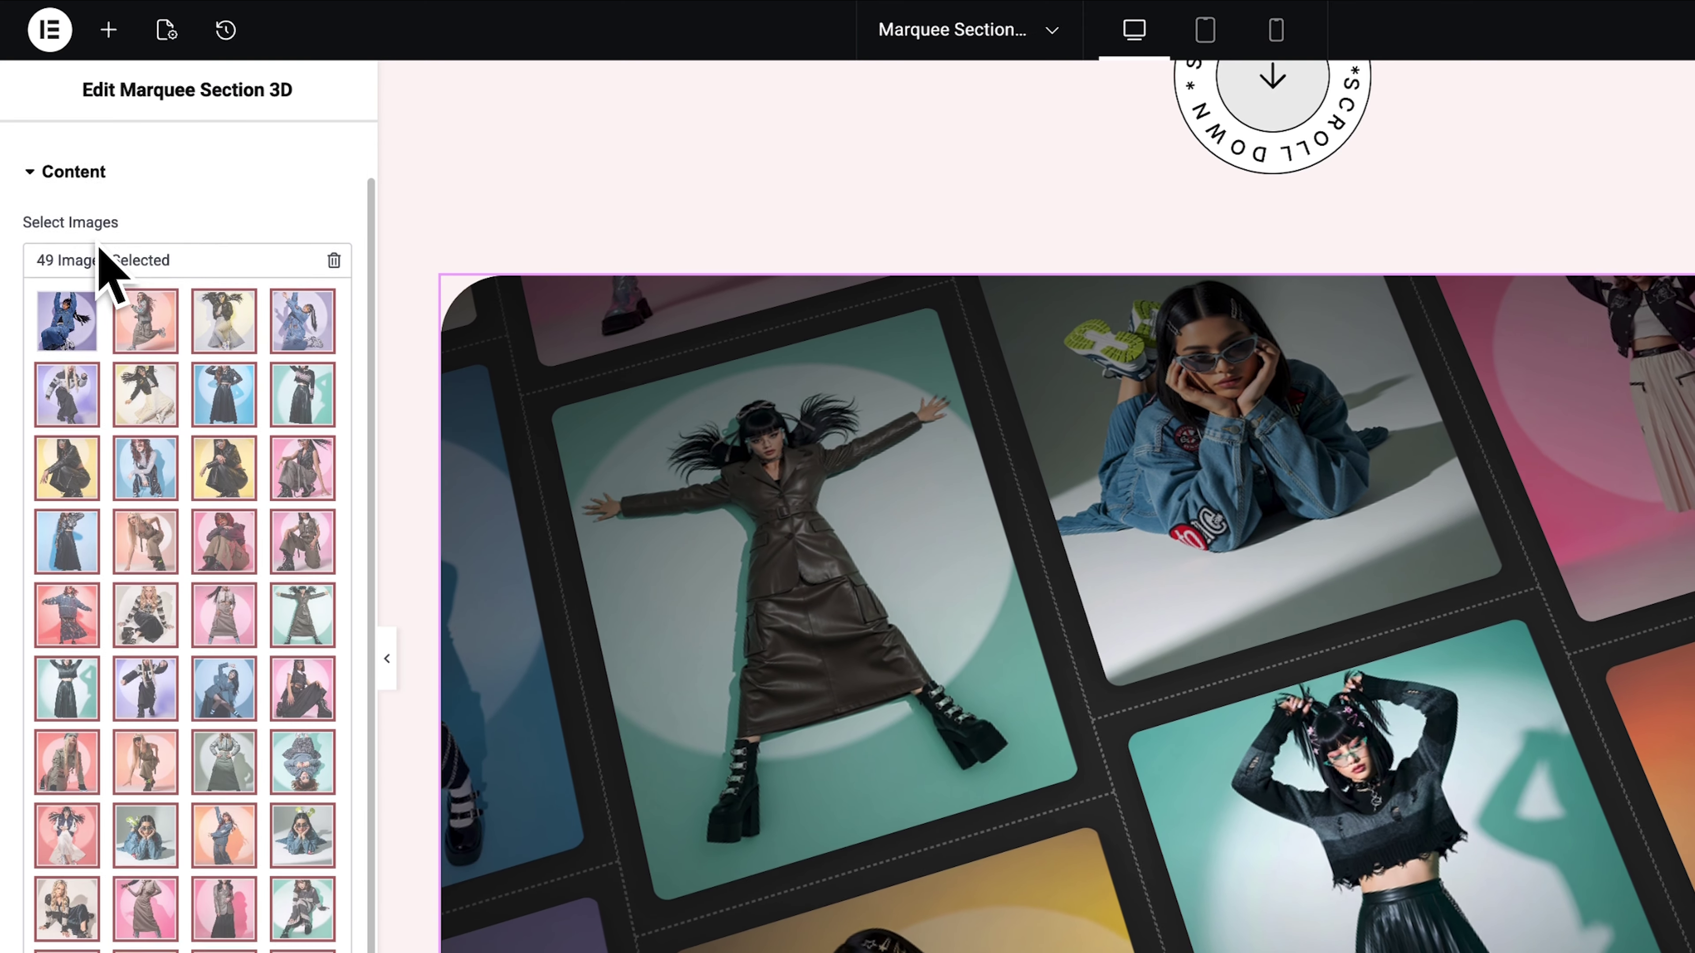
mouse_move(245, 333)
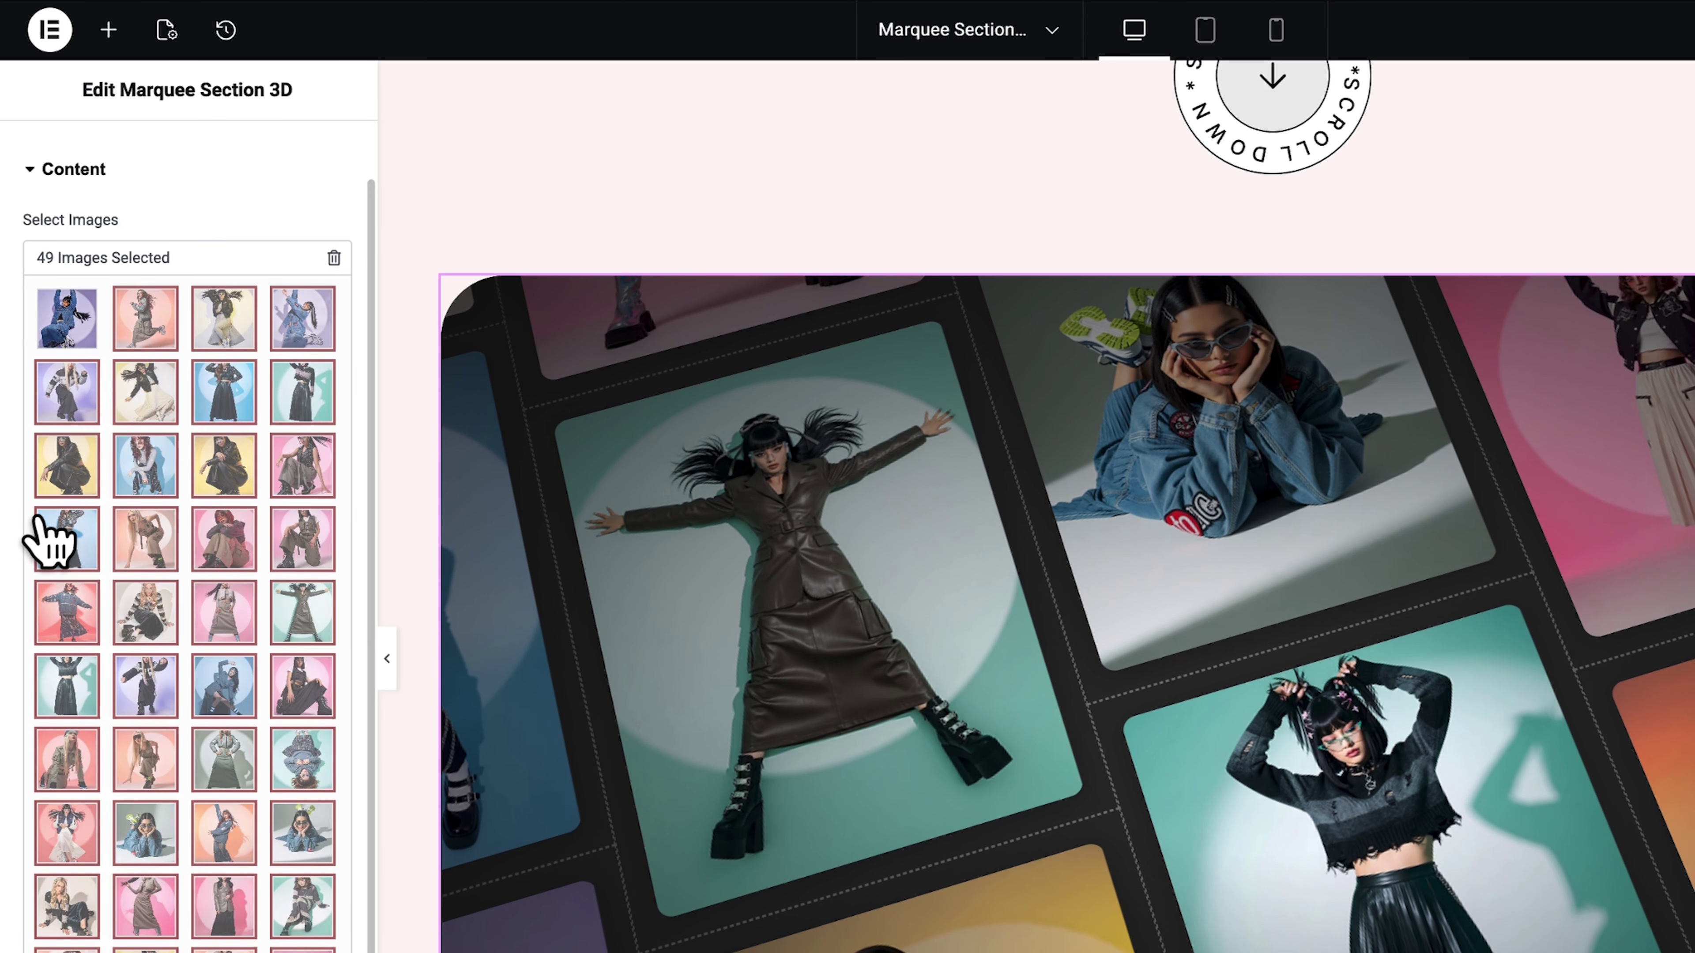
left_click(47, 524)
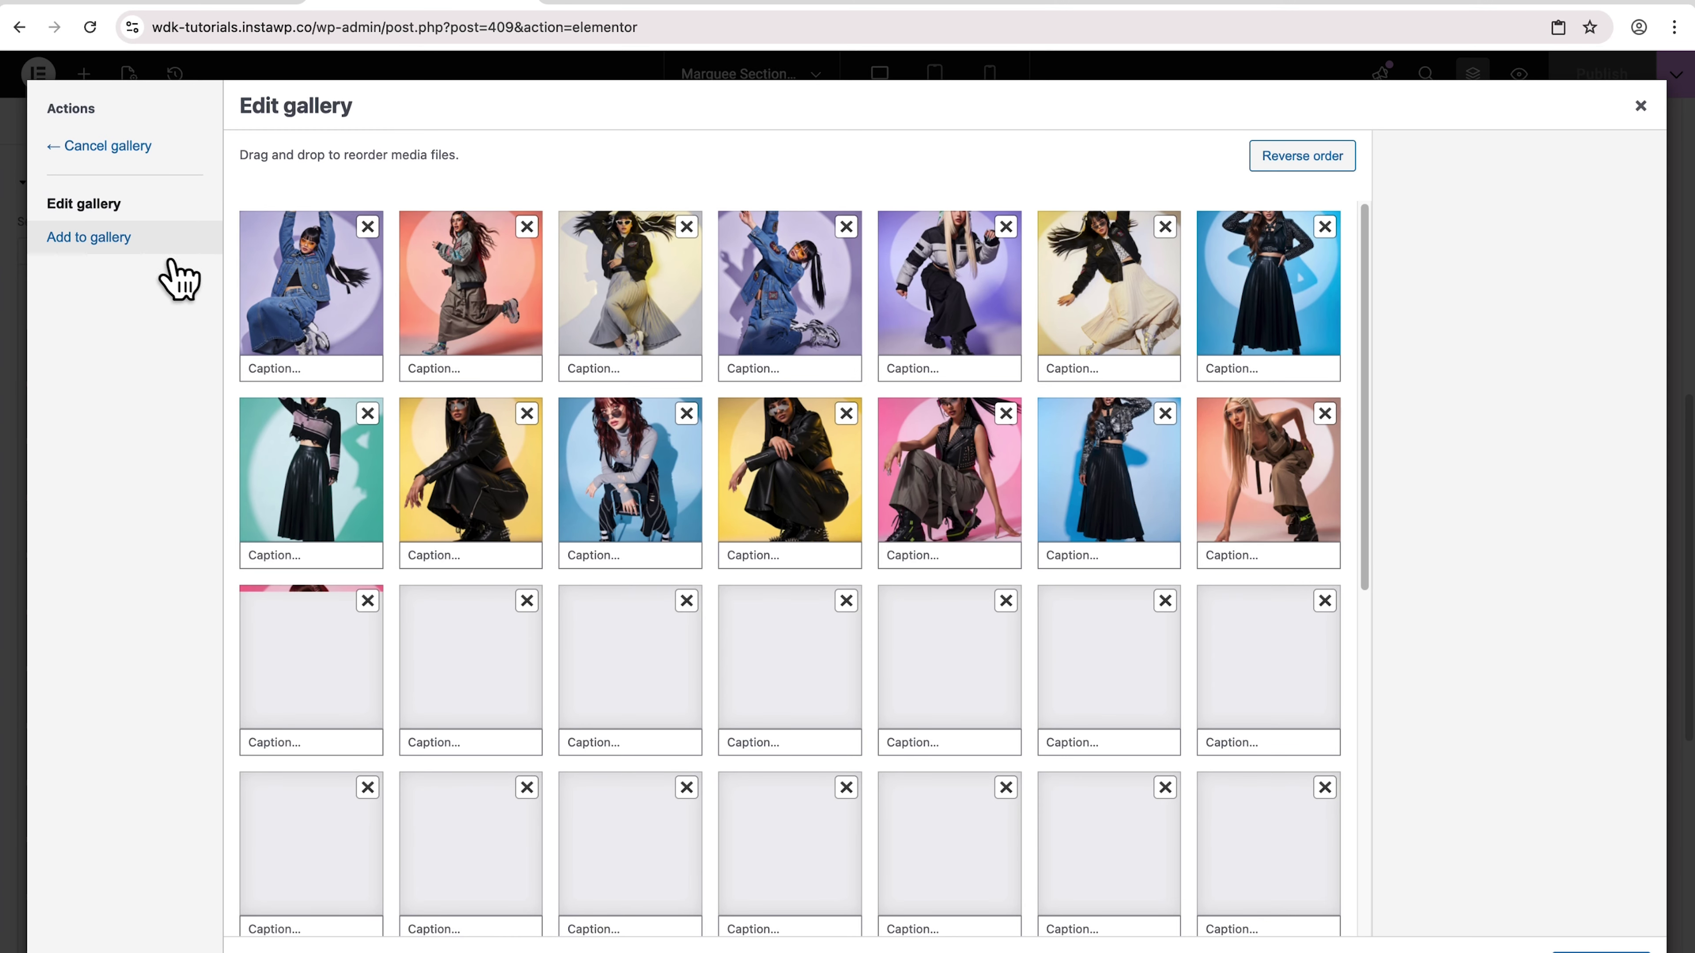
left_click(139, 242)
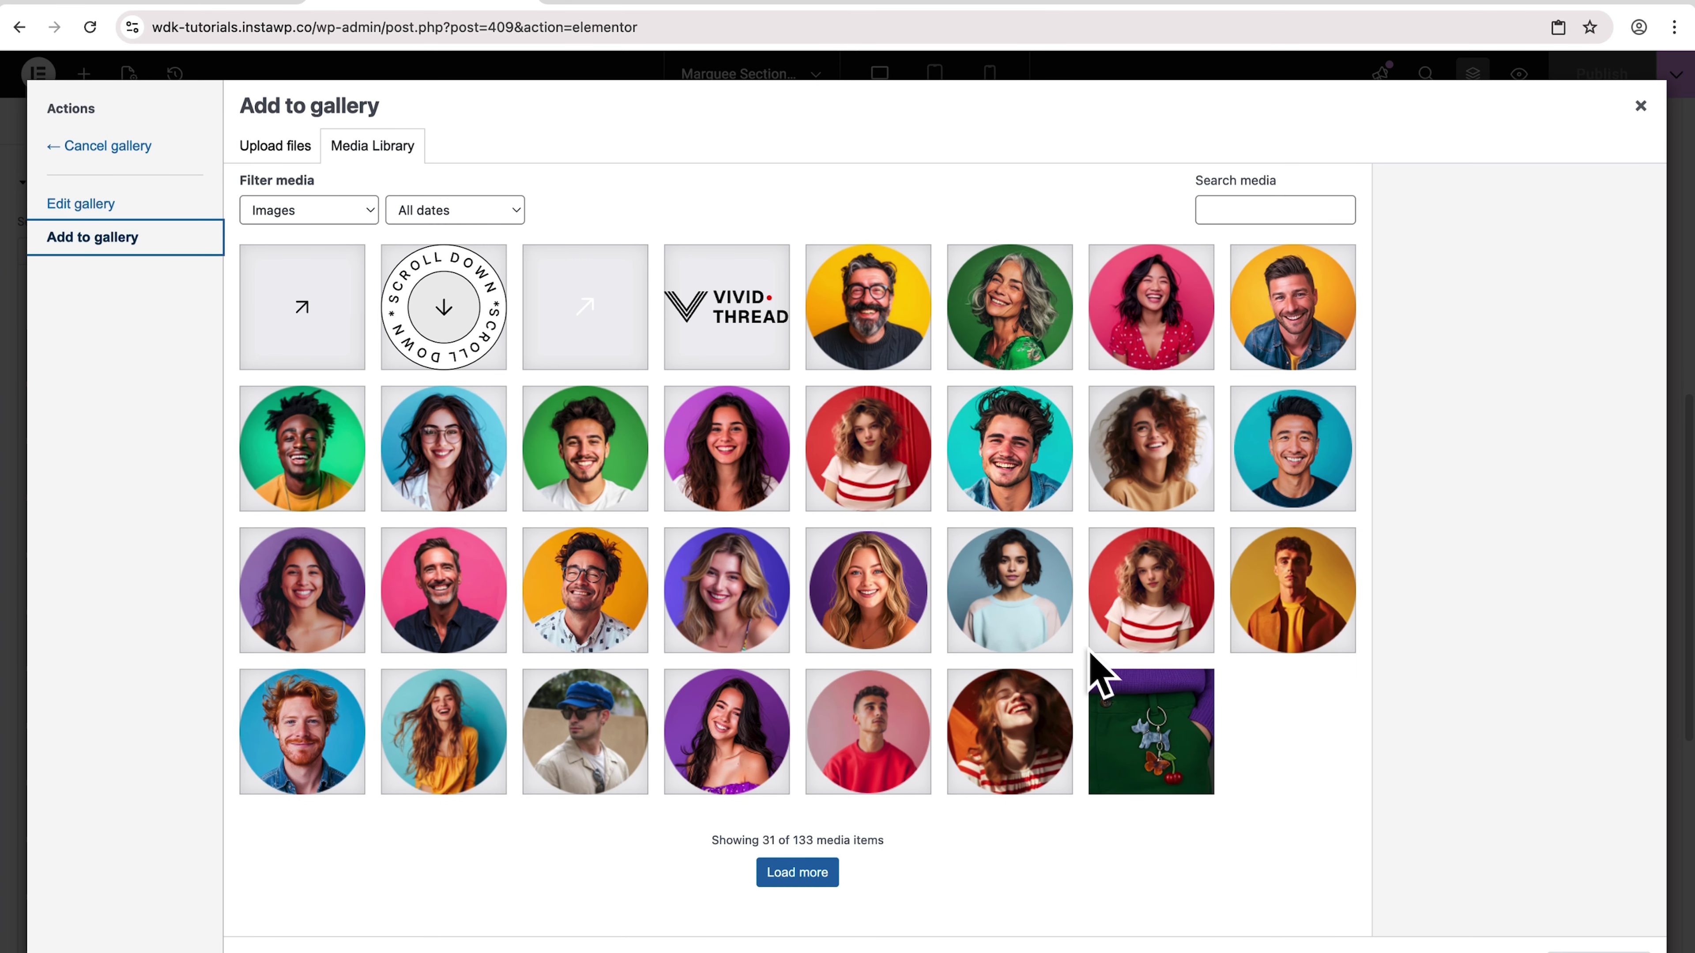
left_click(816, 873)
scroll(1001, 727, "down", 10)
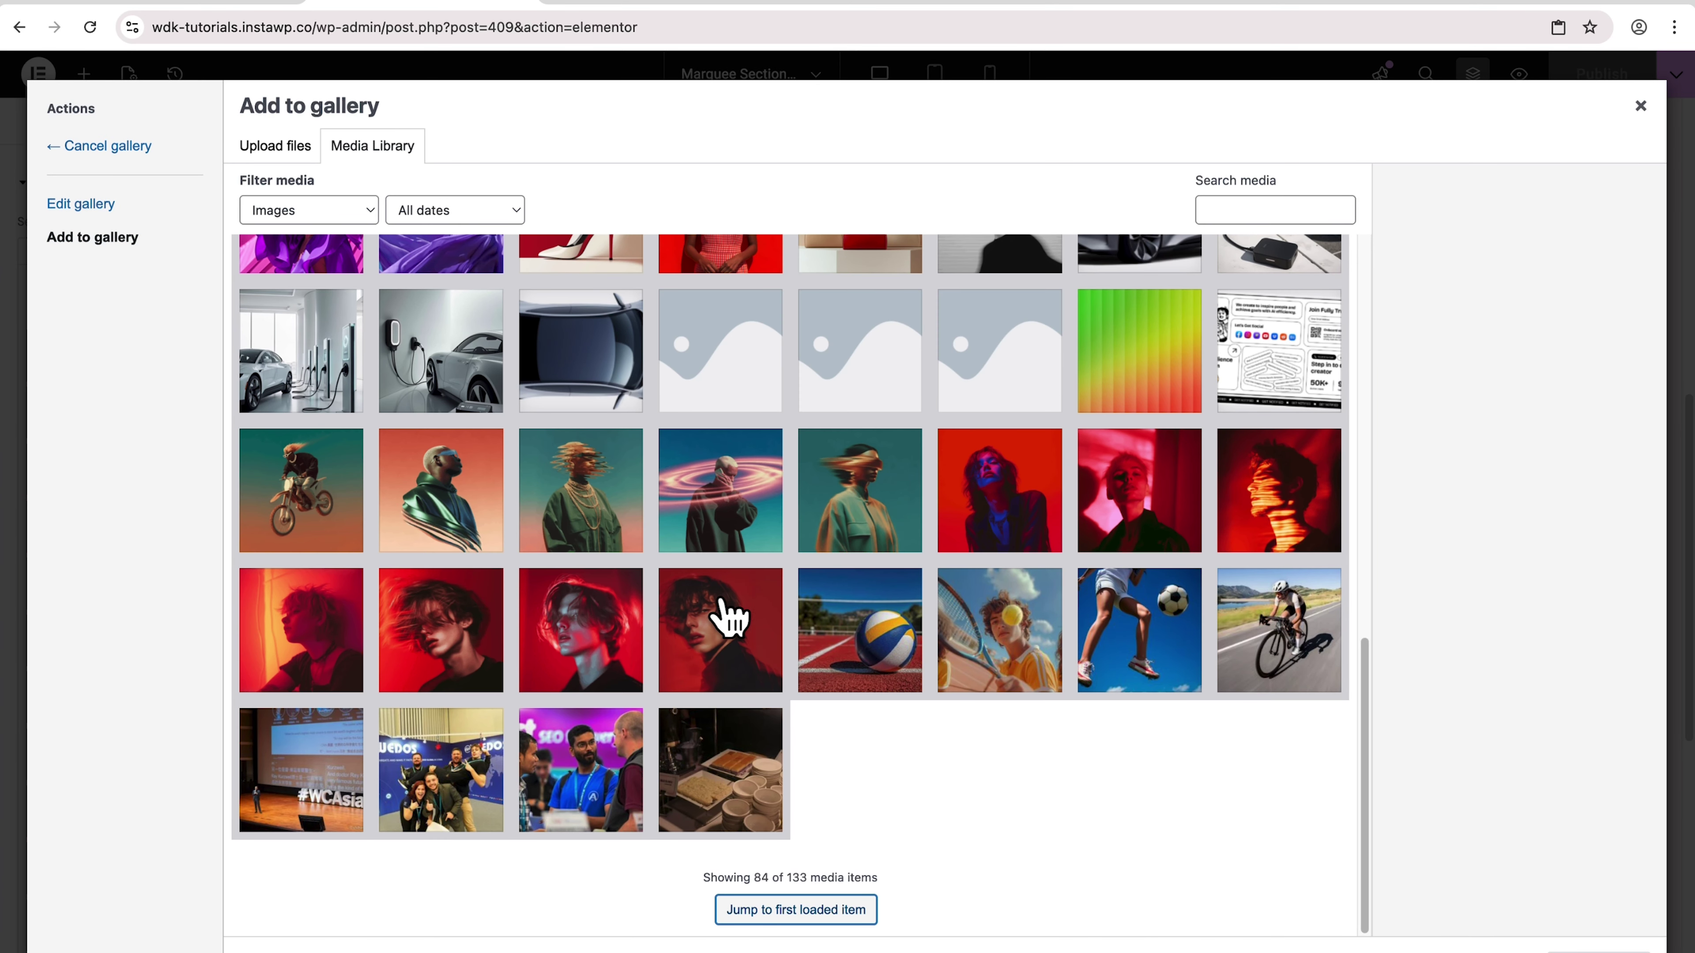
left_click(728, 624)
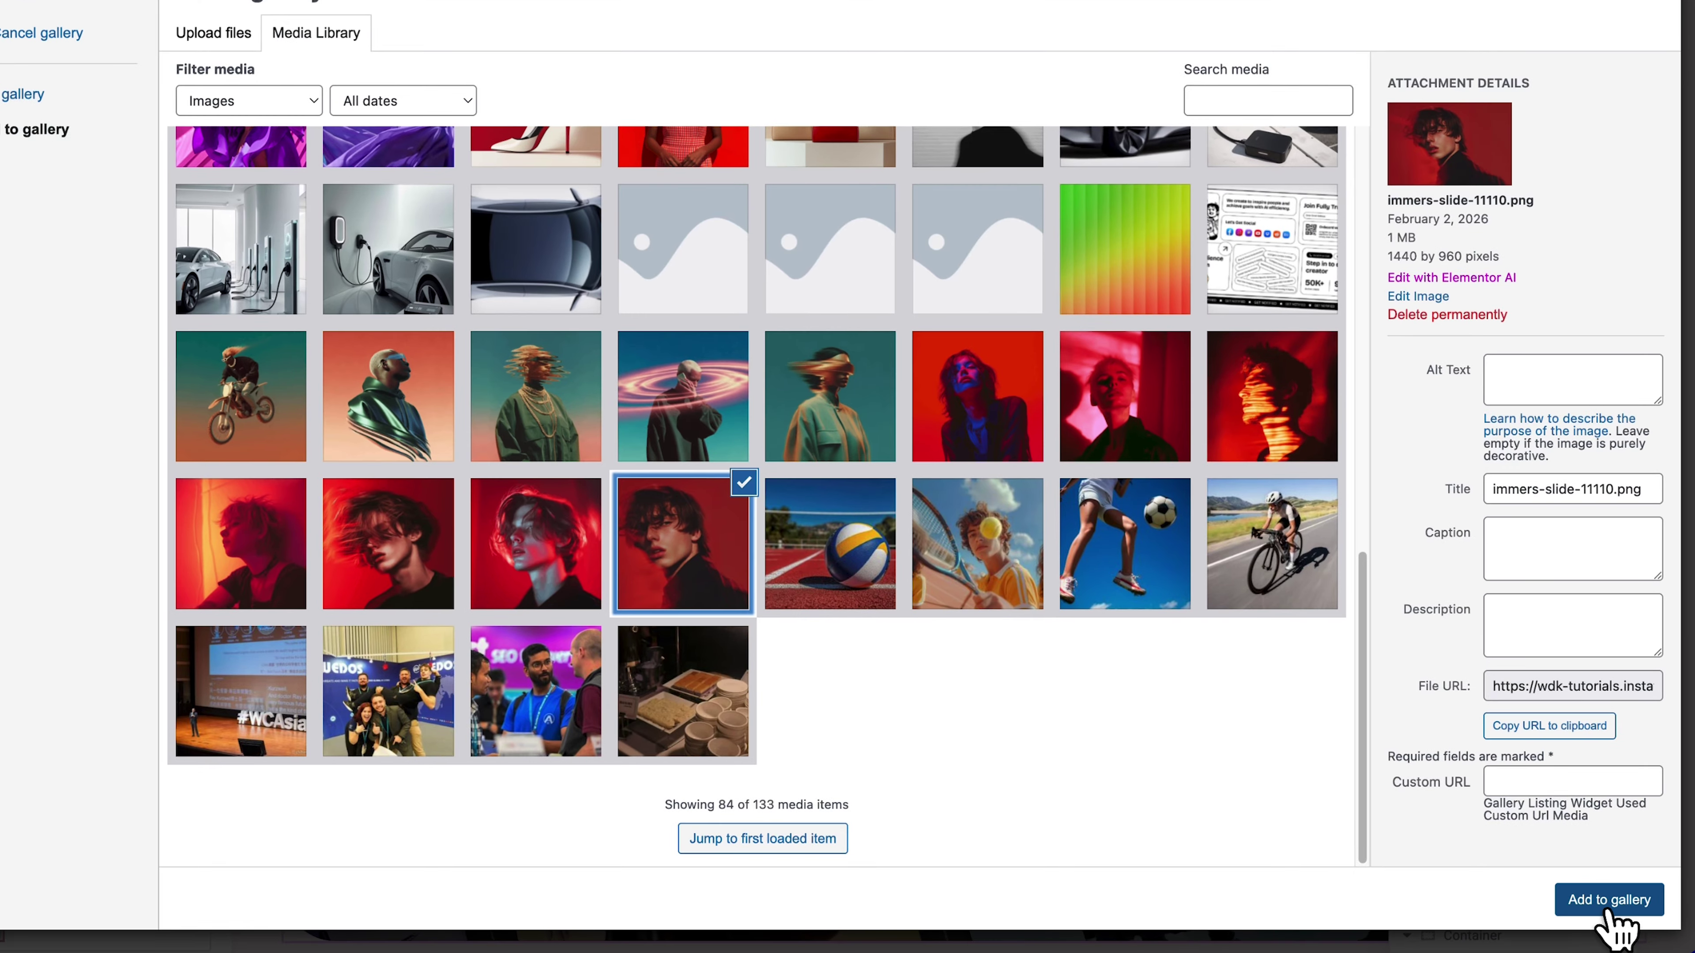
left_click(1604, 948)
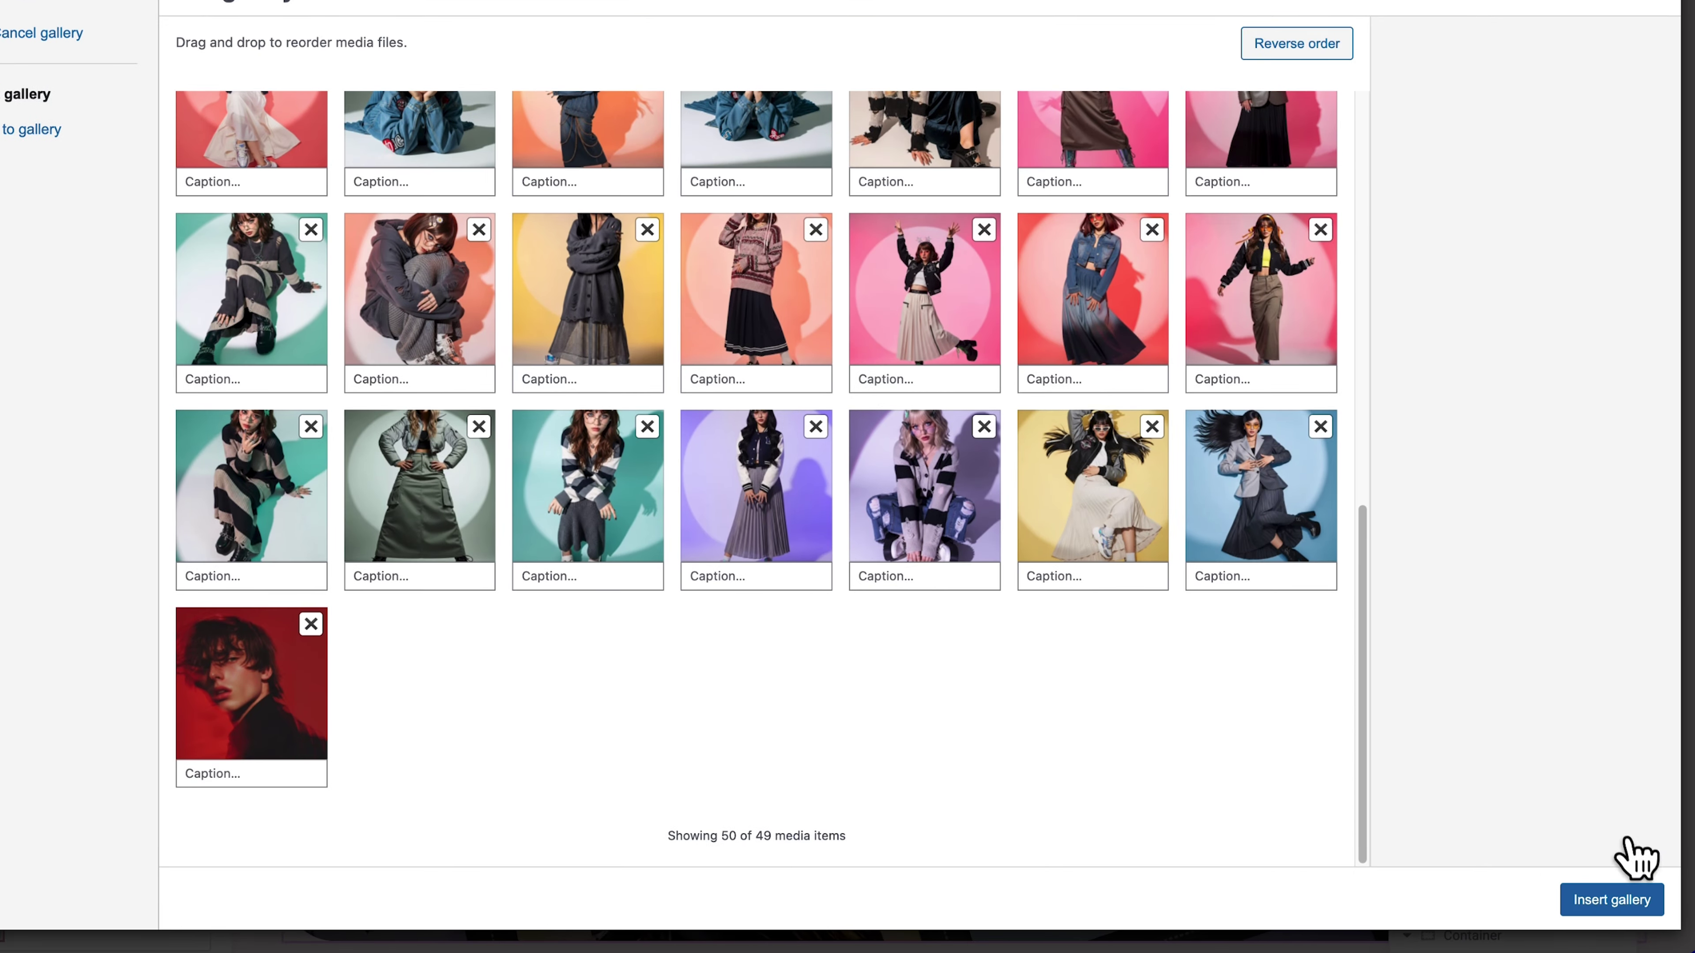
left_click(1611, 899)
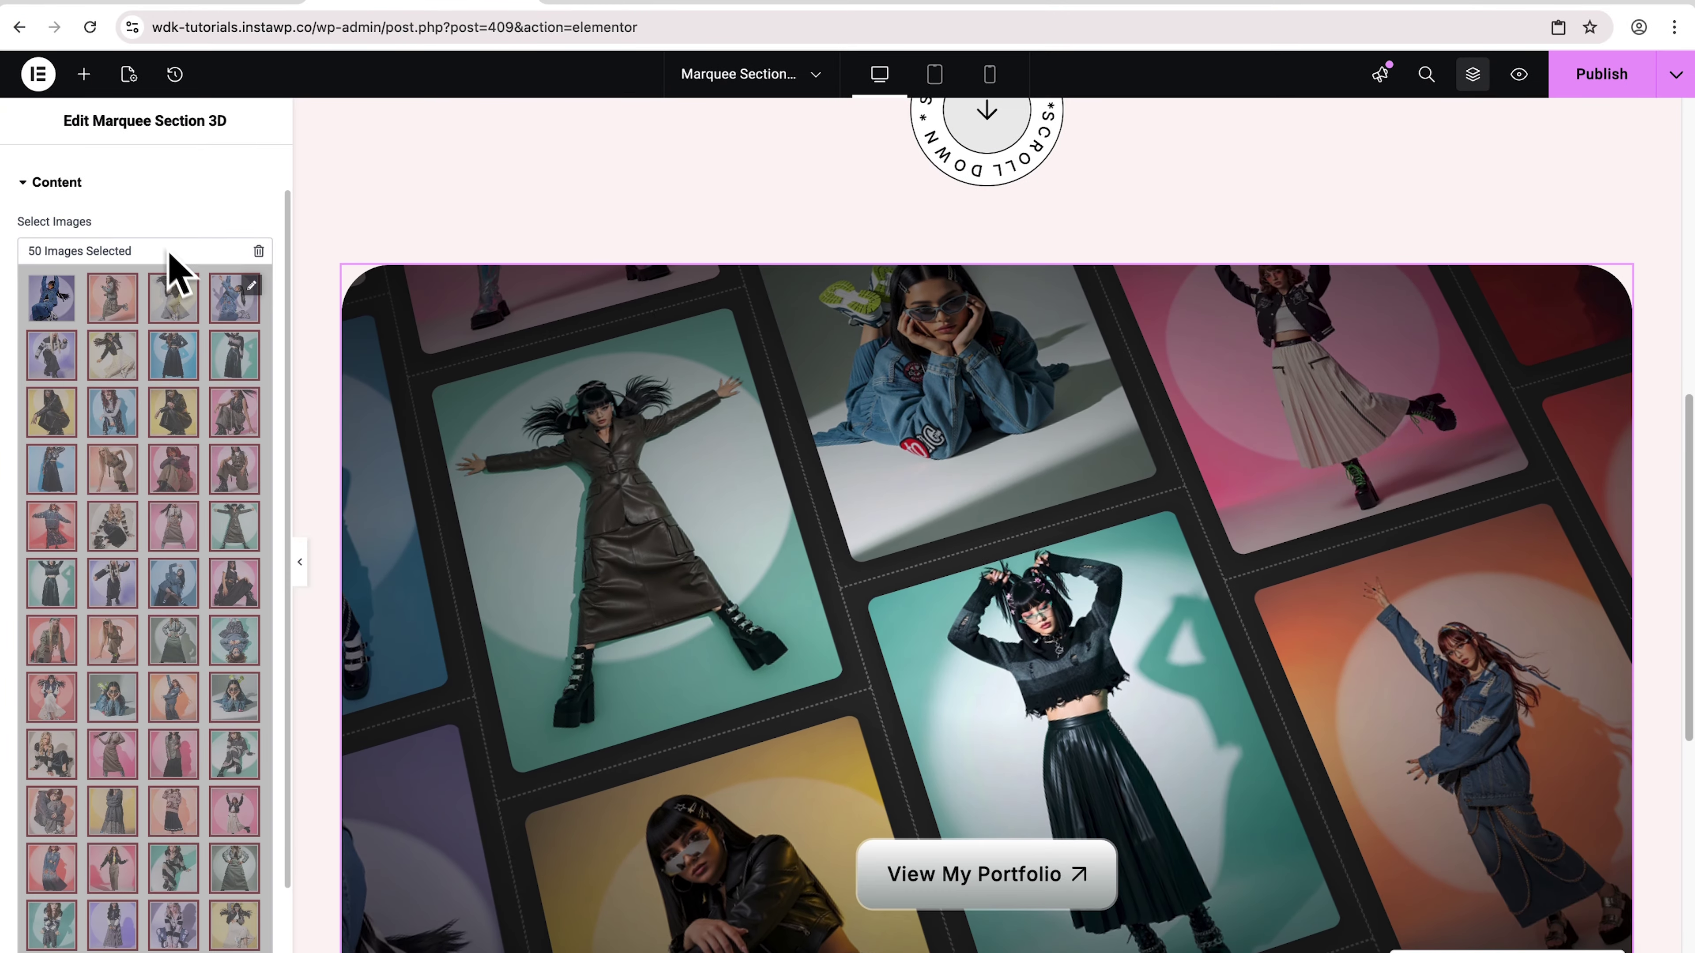
Set the marquee's 3D rotation to 26 degrees and its direction to -32 degrees in the special options
left_click(133, 182)
left_click(145, 289)
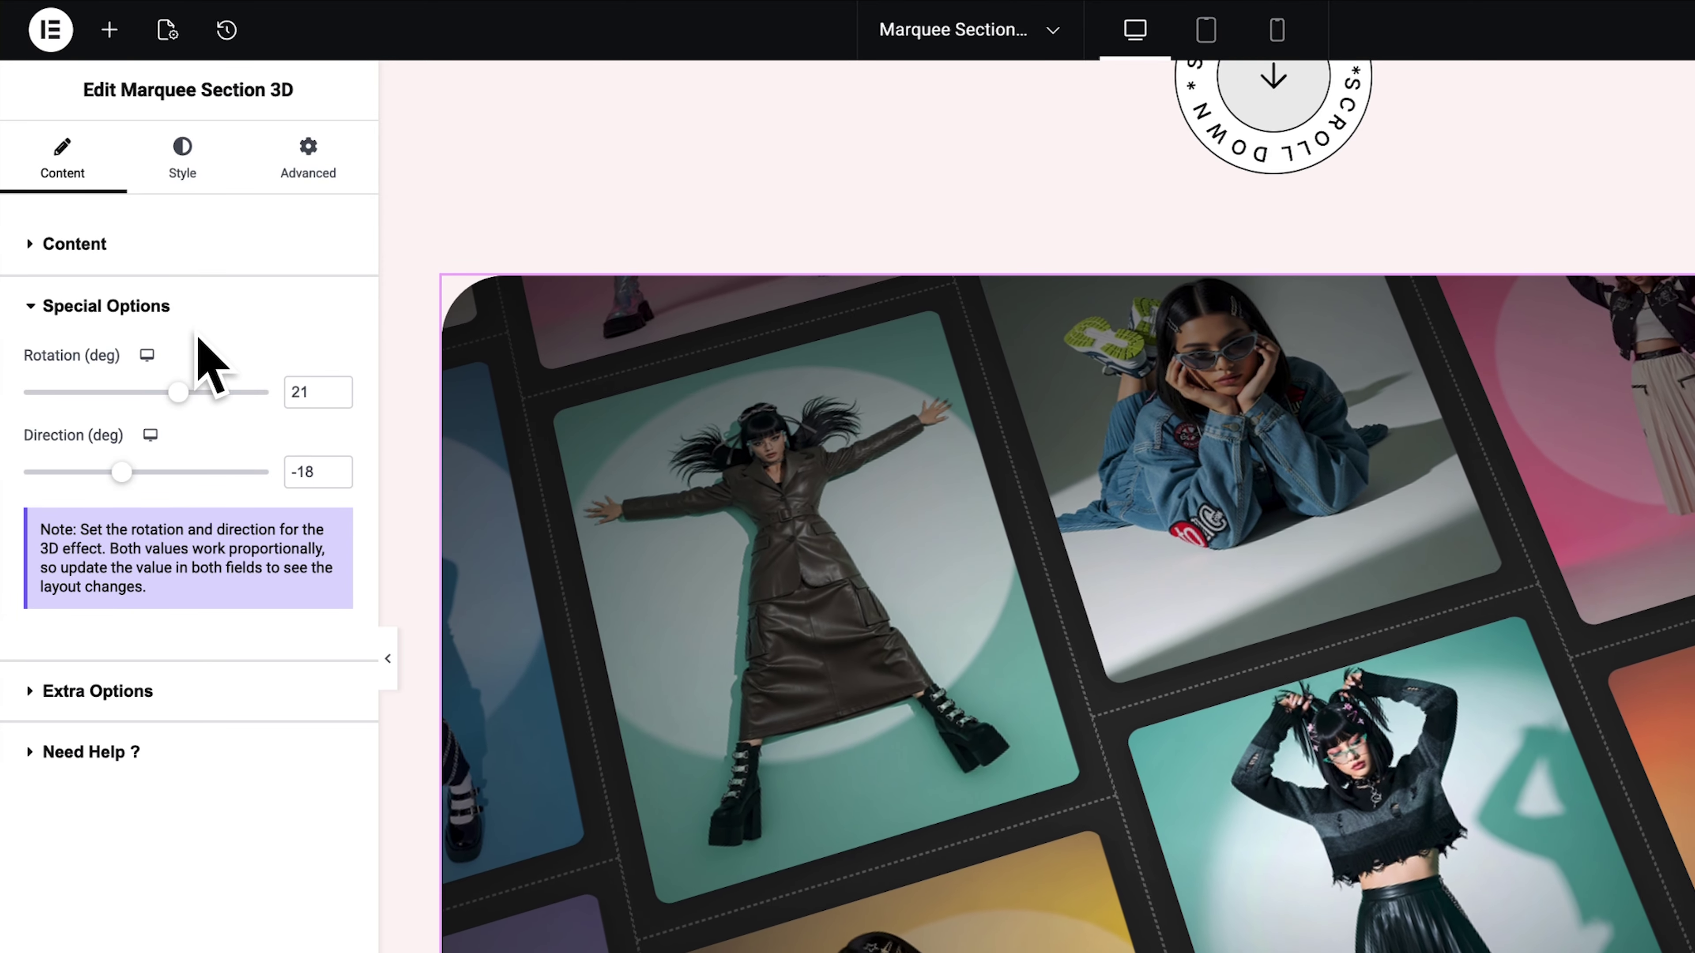
scroll(867, 447, "down", 2)
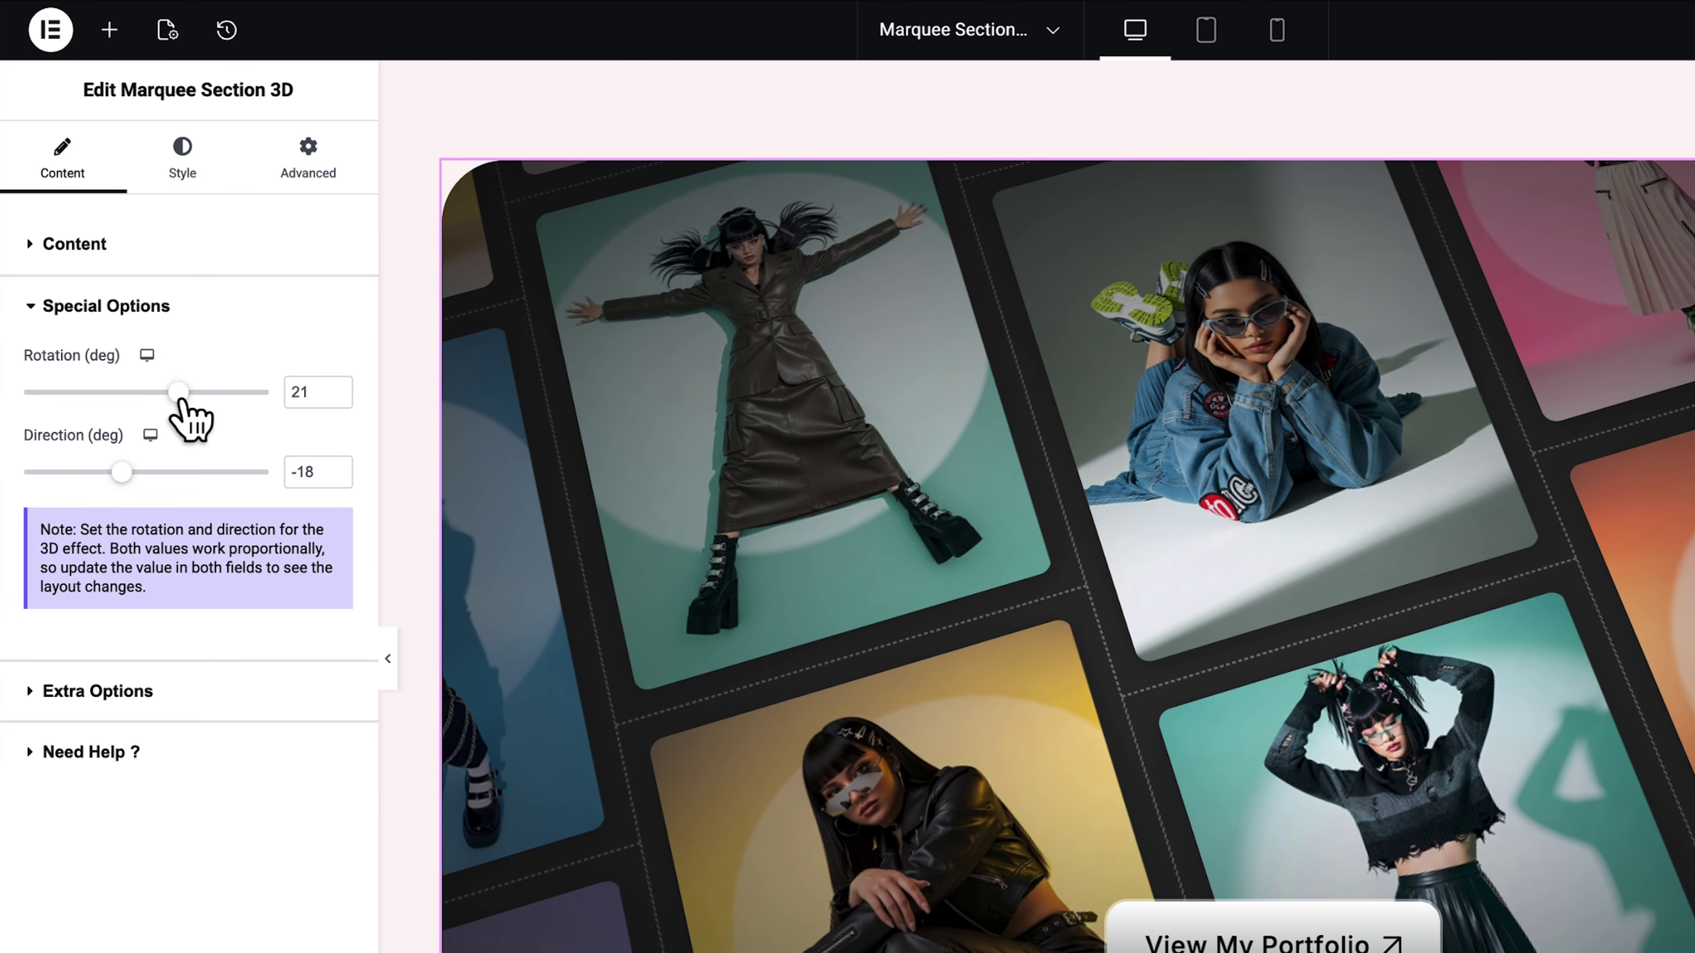
left_click_drag(178, 392, 151, 367)
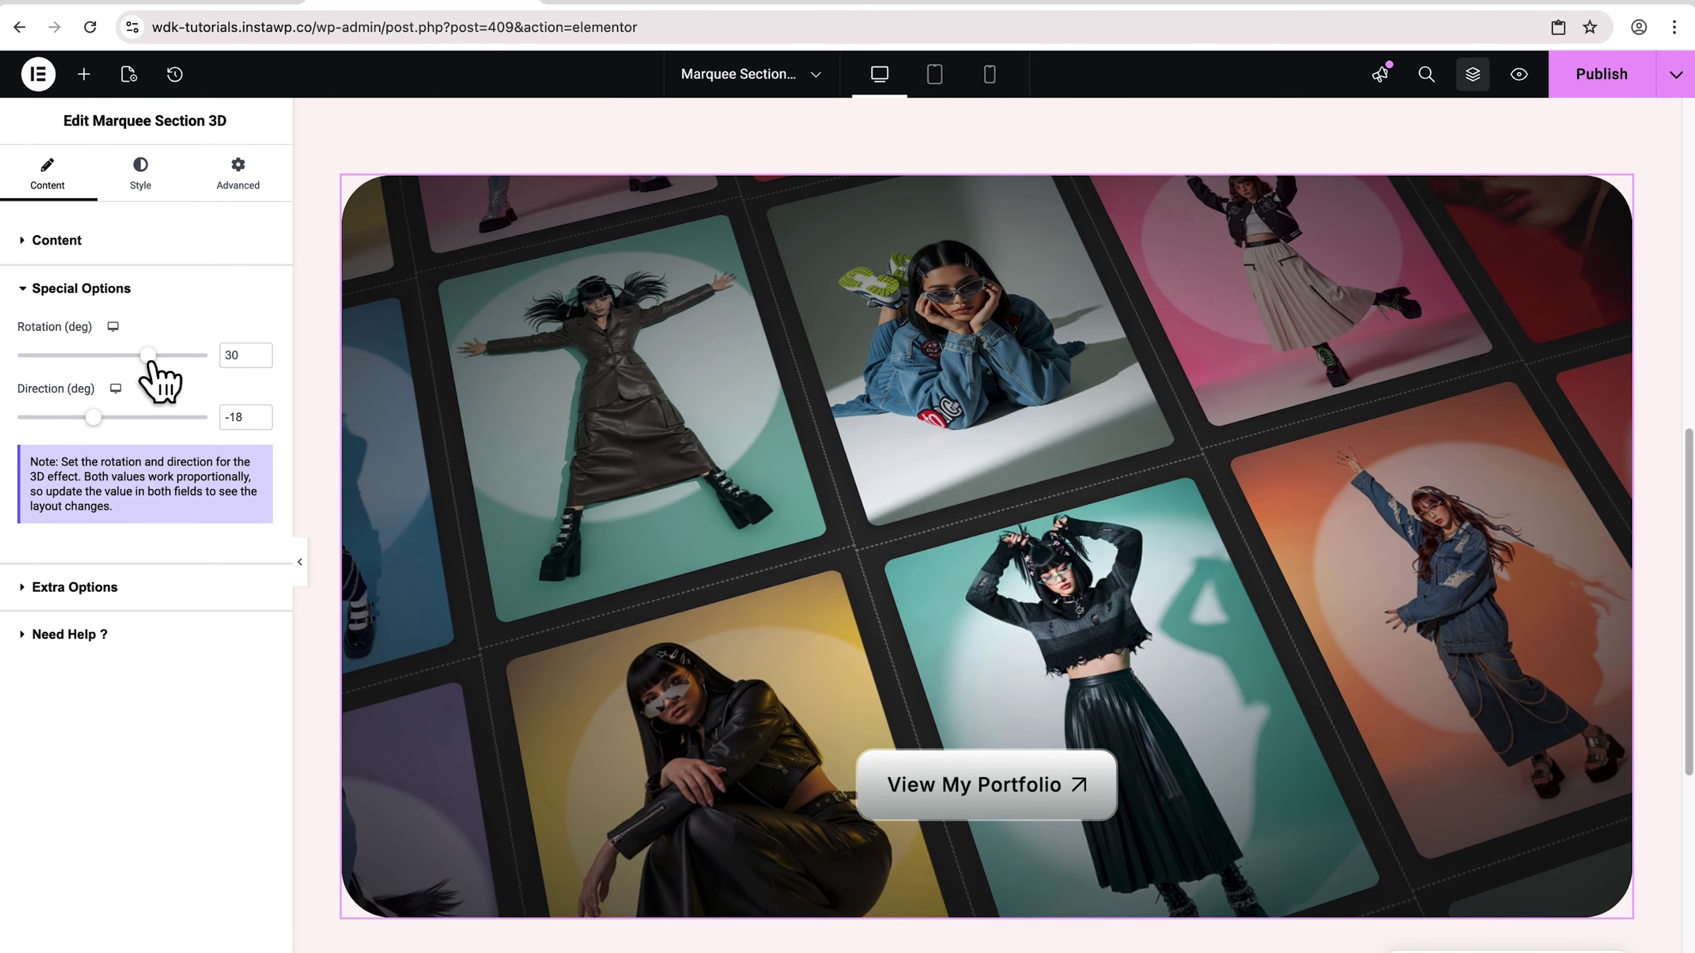
left_click_drag(94, 417, 90, 419)
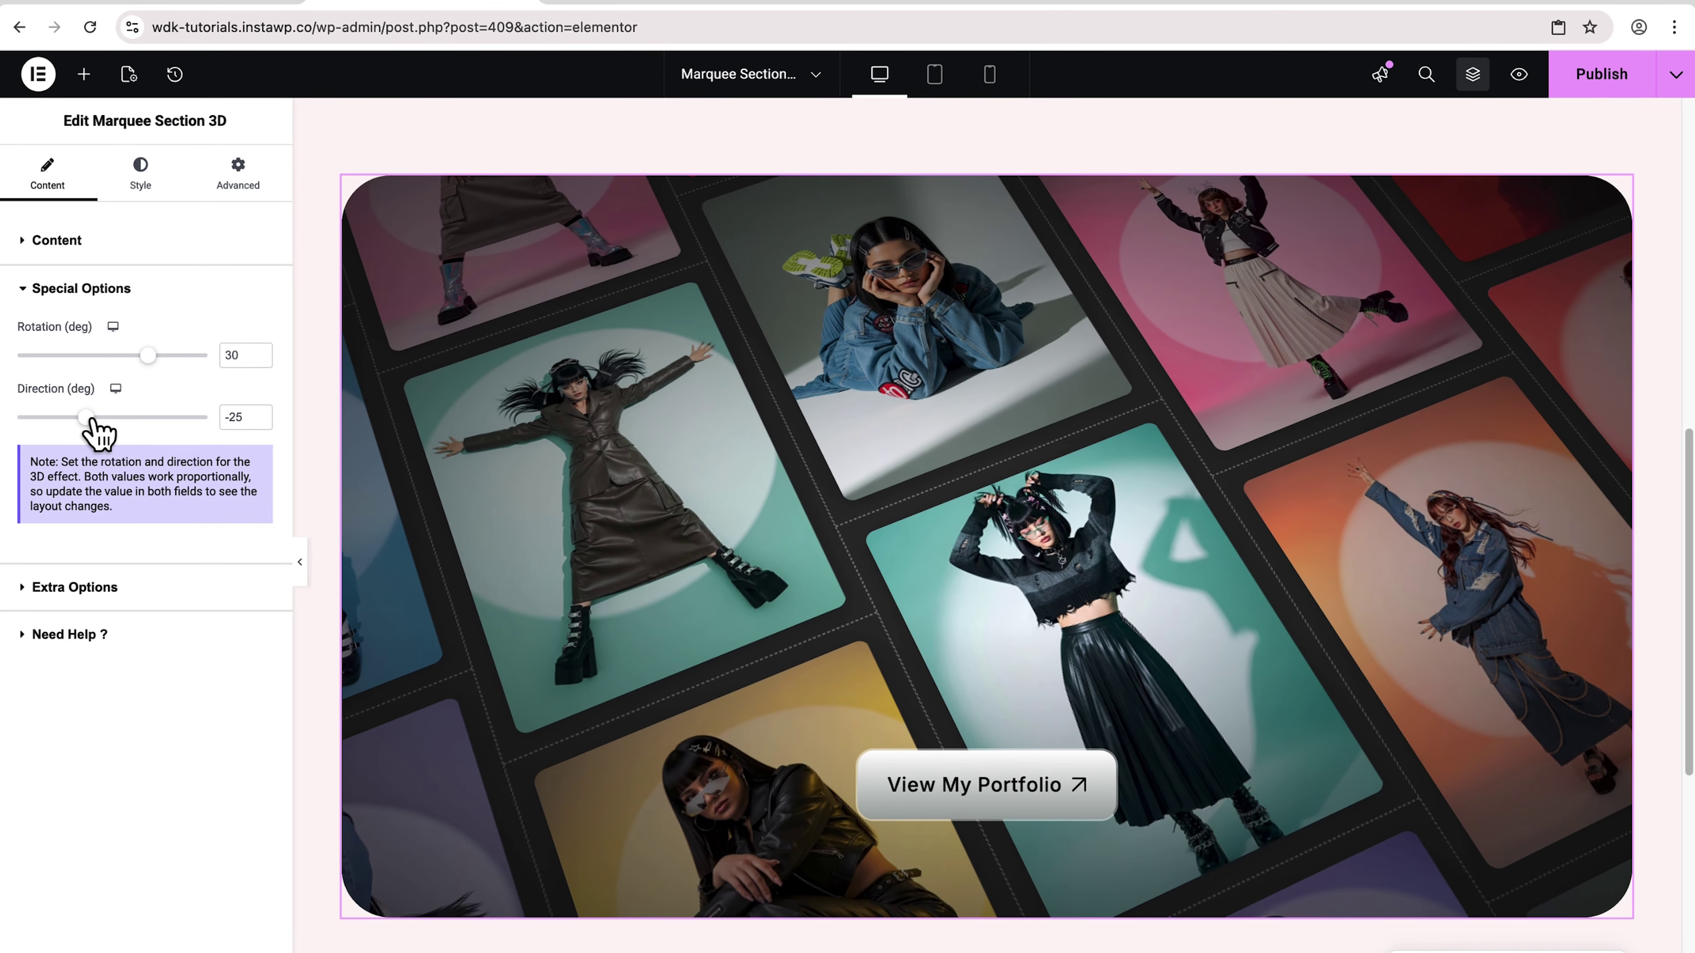
left_click_drag(153, 367, 149, 369)
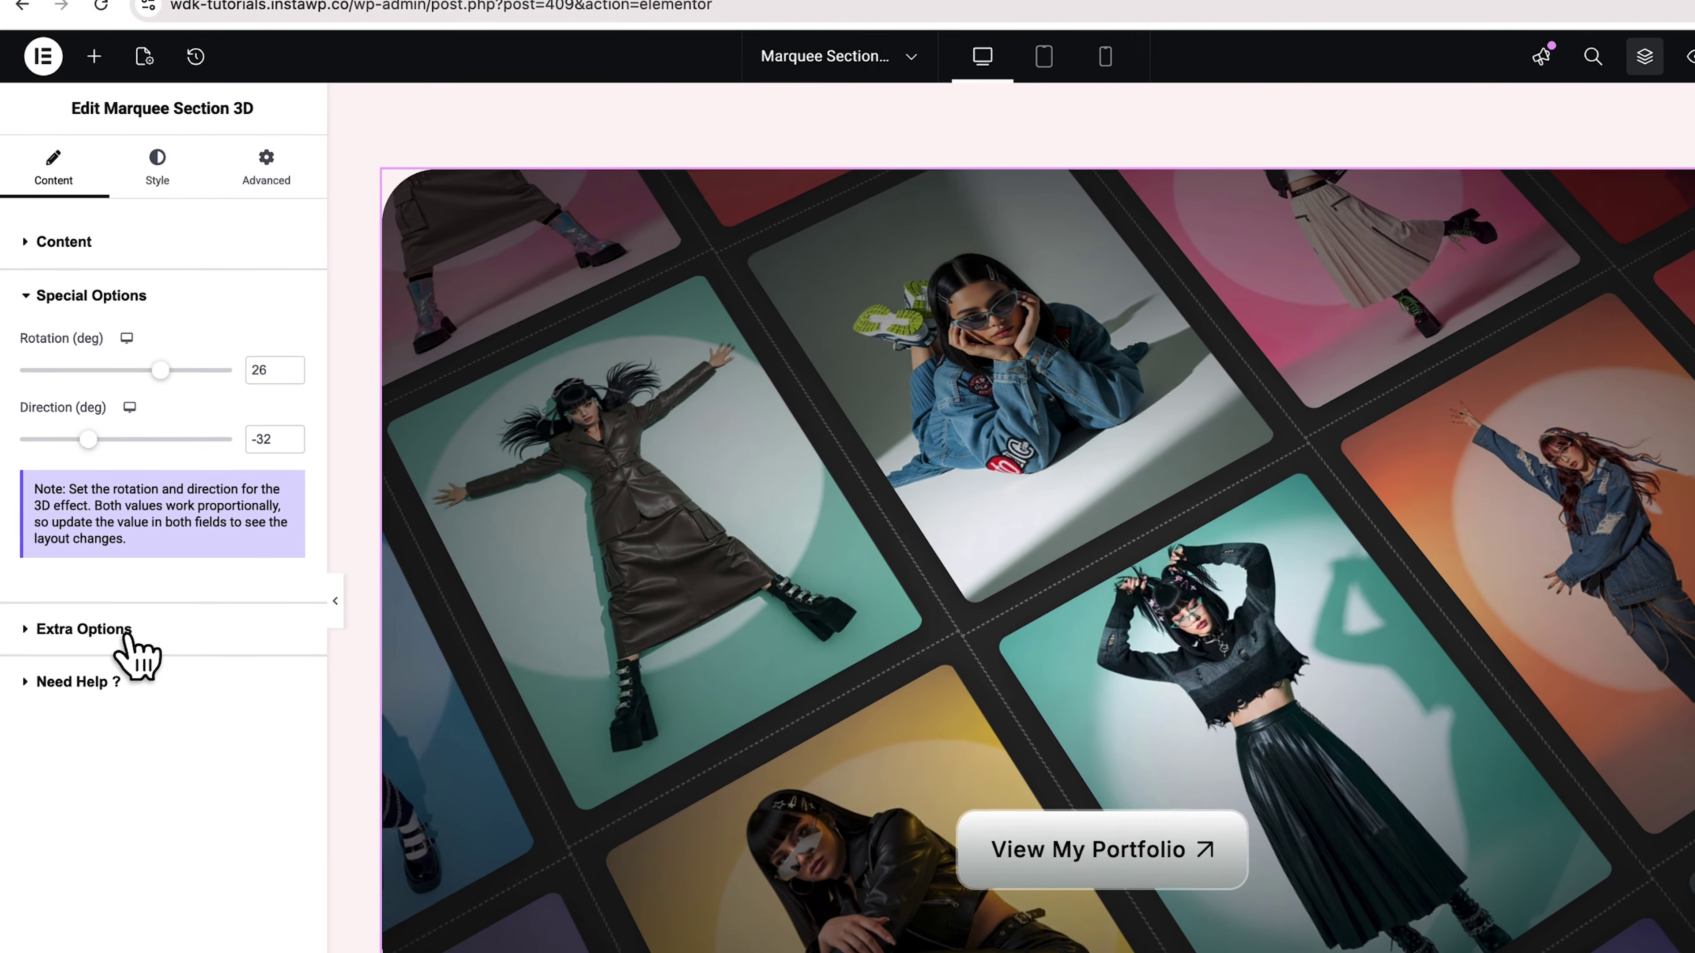
Try Contain as the image object fit, return it to Cover, and set the desktop columns to 6
left_click(120, 590)
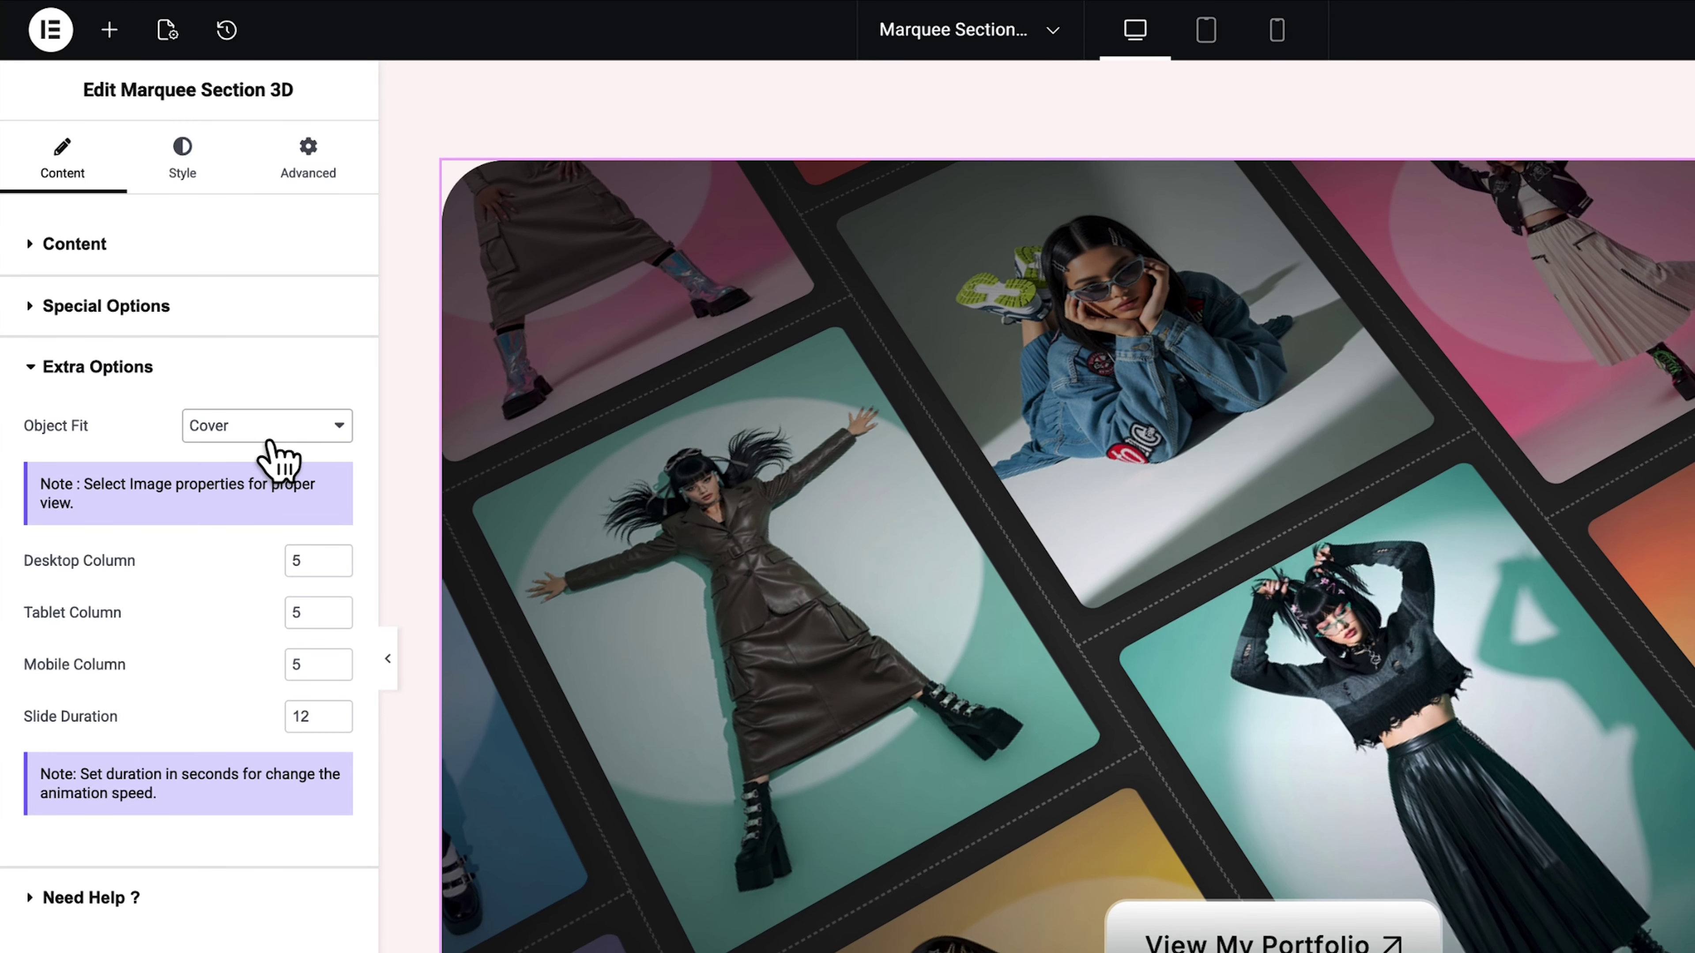
left_click(279, 455)
left_click(279, 454)
left_click(276, 428)
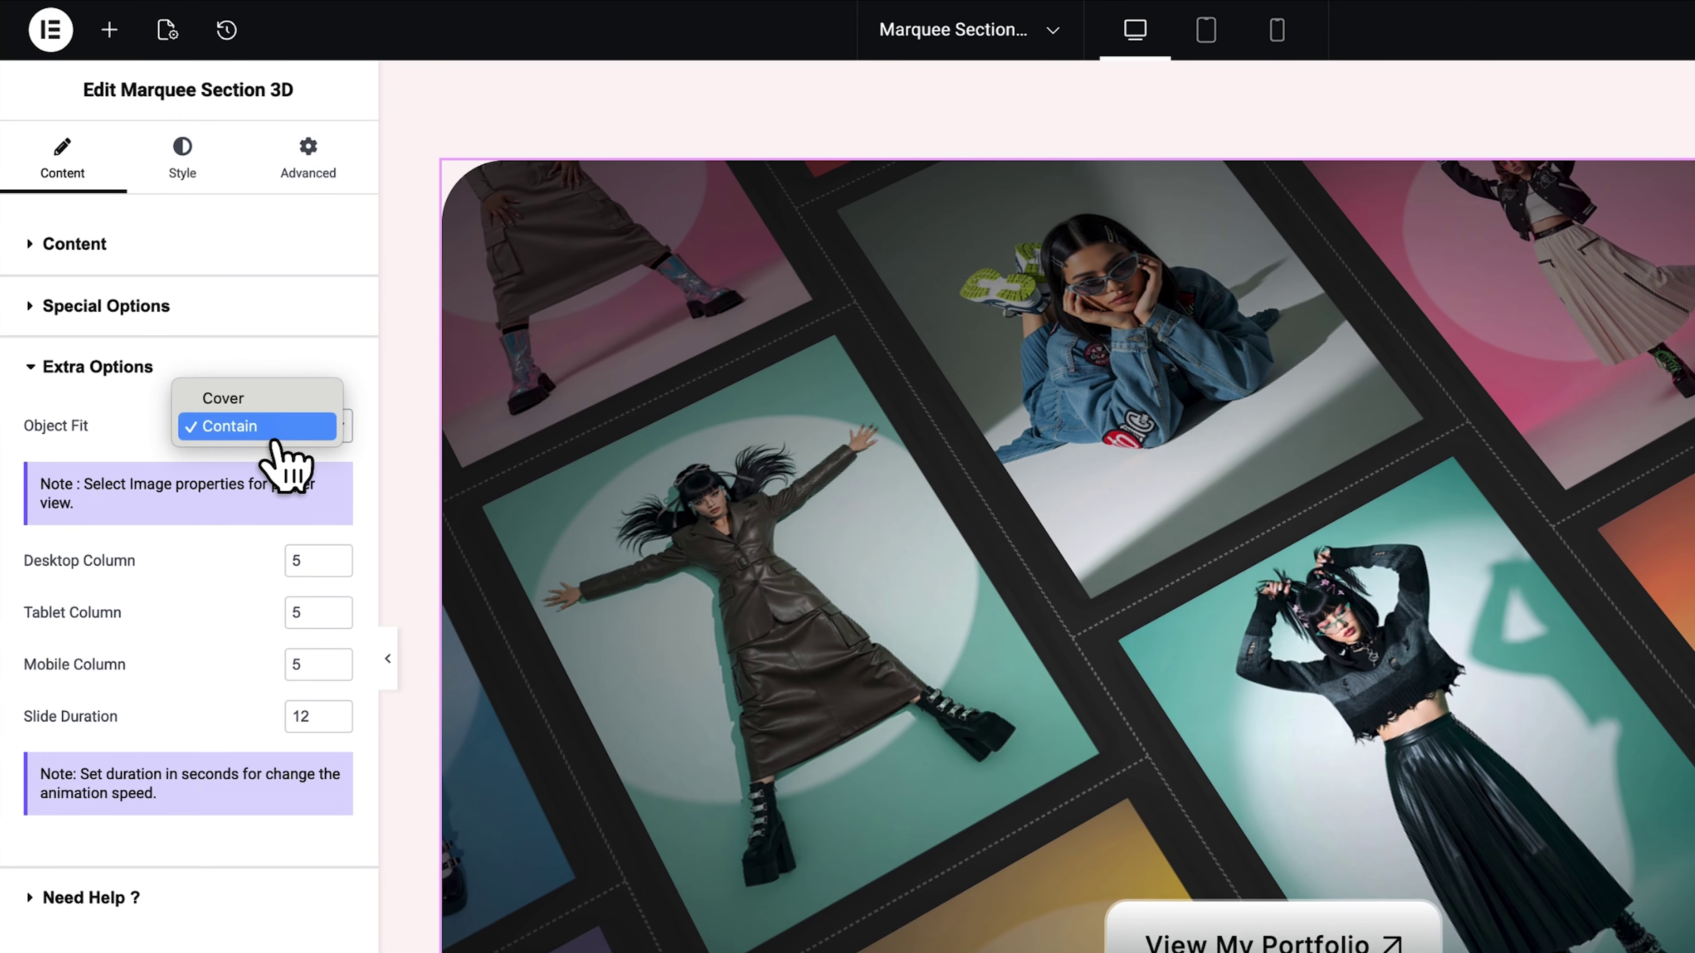
left_click(273, 399)
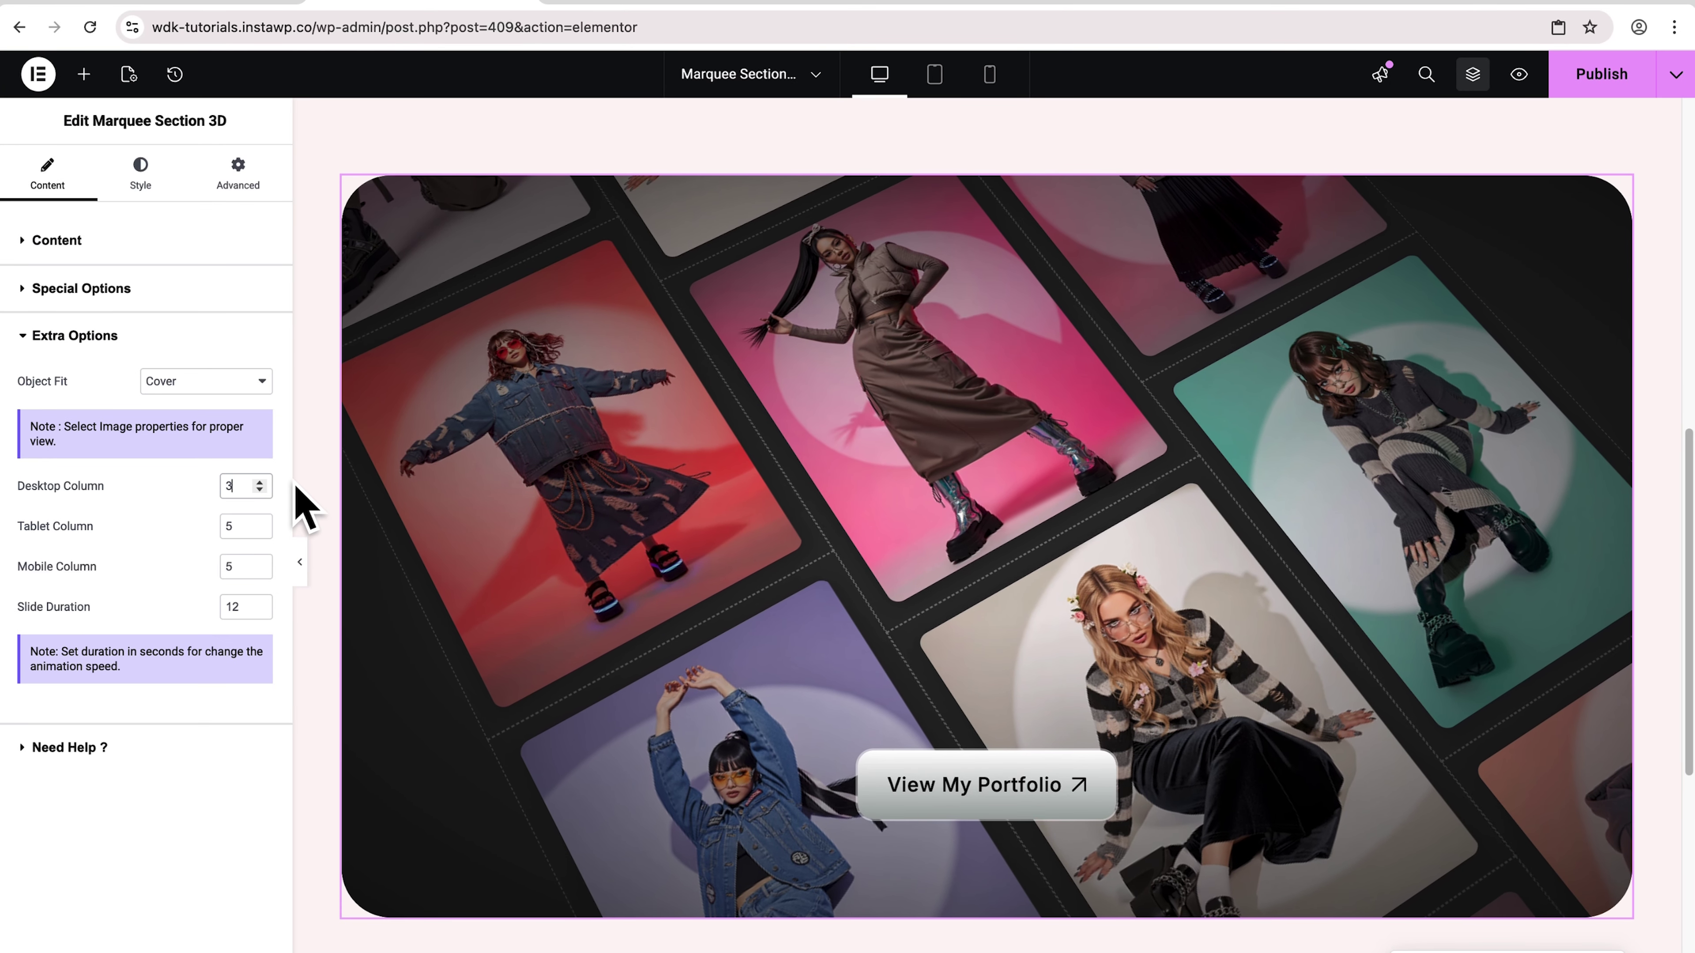
key("BackSpace")
type("6")
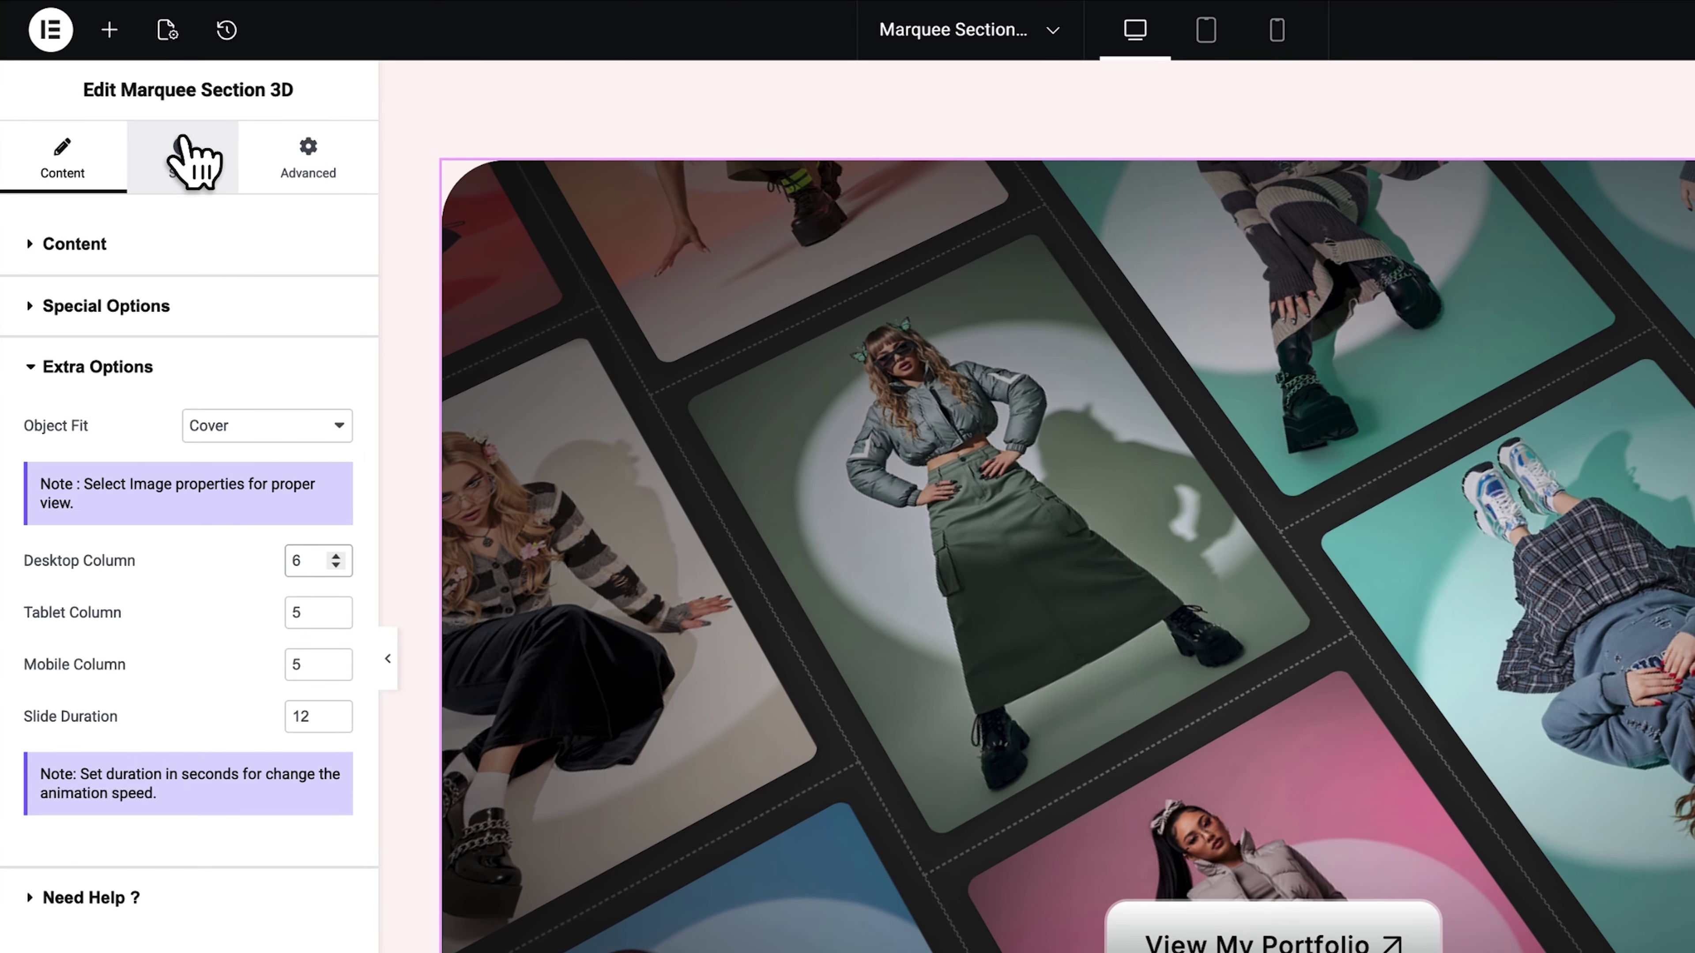
Style the marquee images with a width of 300 px and a height of 470 px
left_click(140, 171)
mouse_move(78, 430)
left_mouse_down()
mouse_move(60, 455)
mouse_move(53, 441)
left_mouse_up()
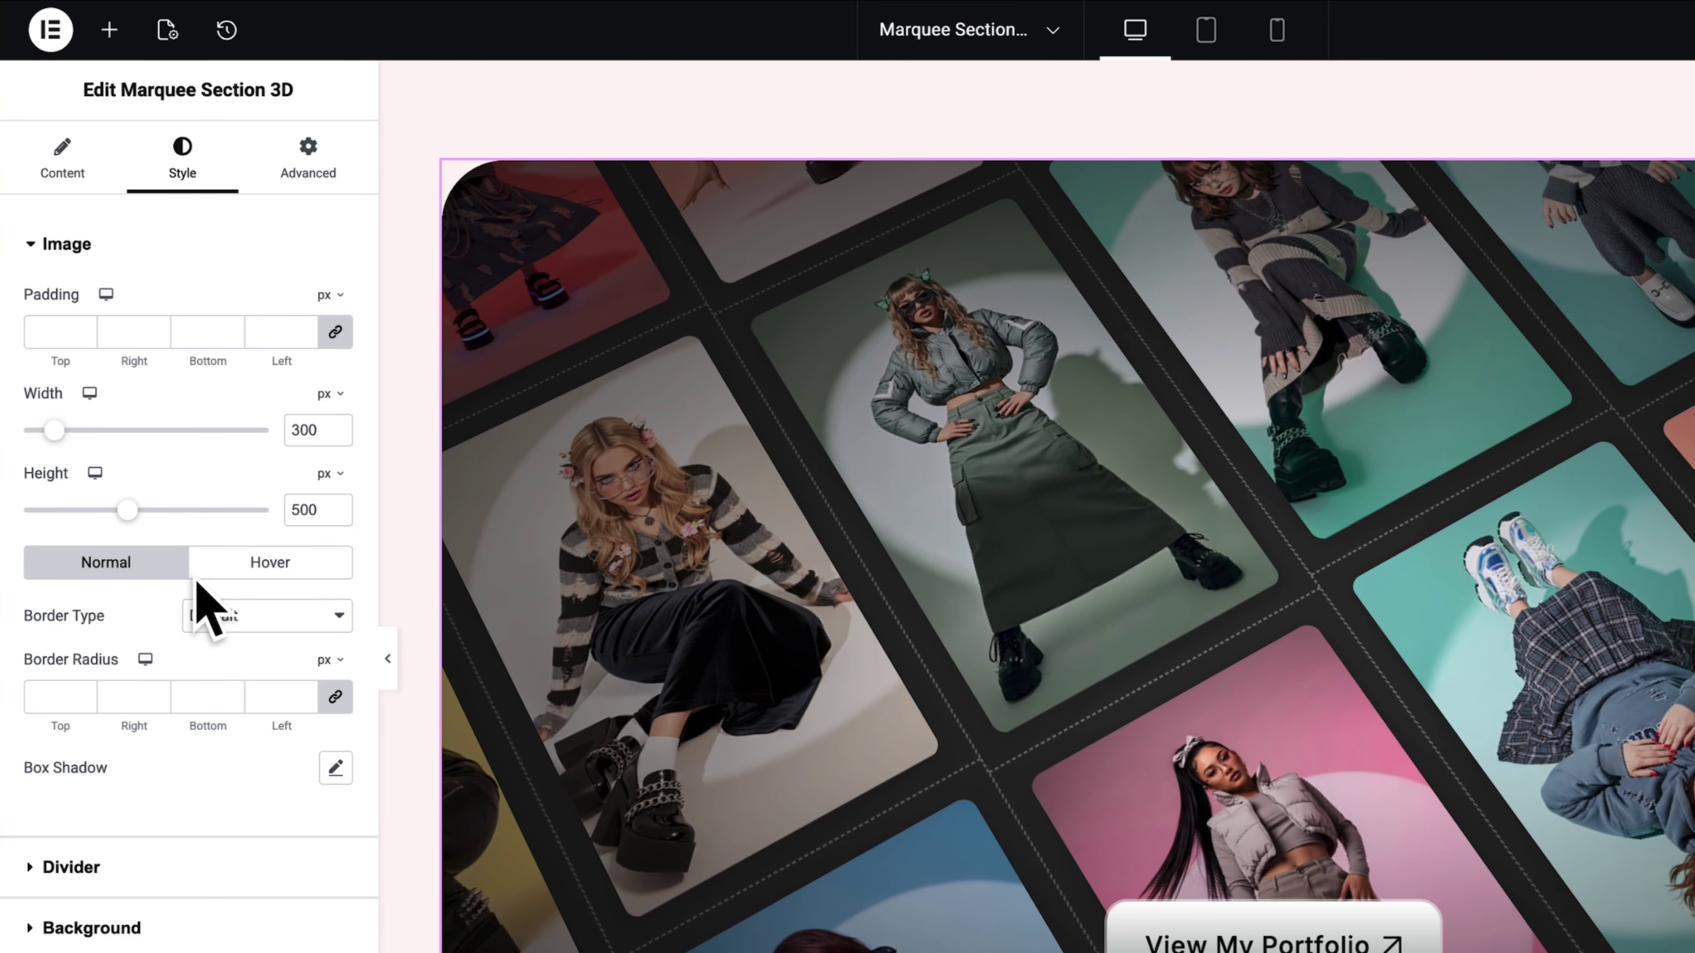
left_click_drag(127, 511, 116, 513)
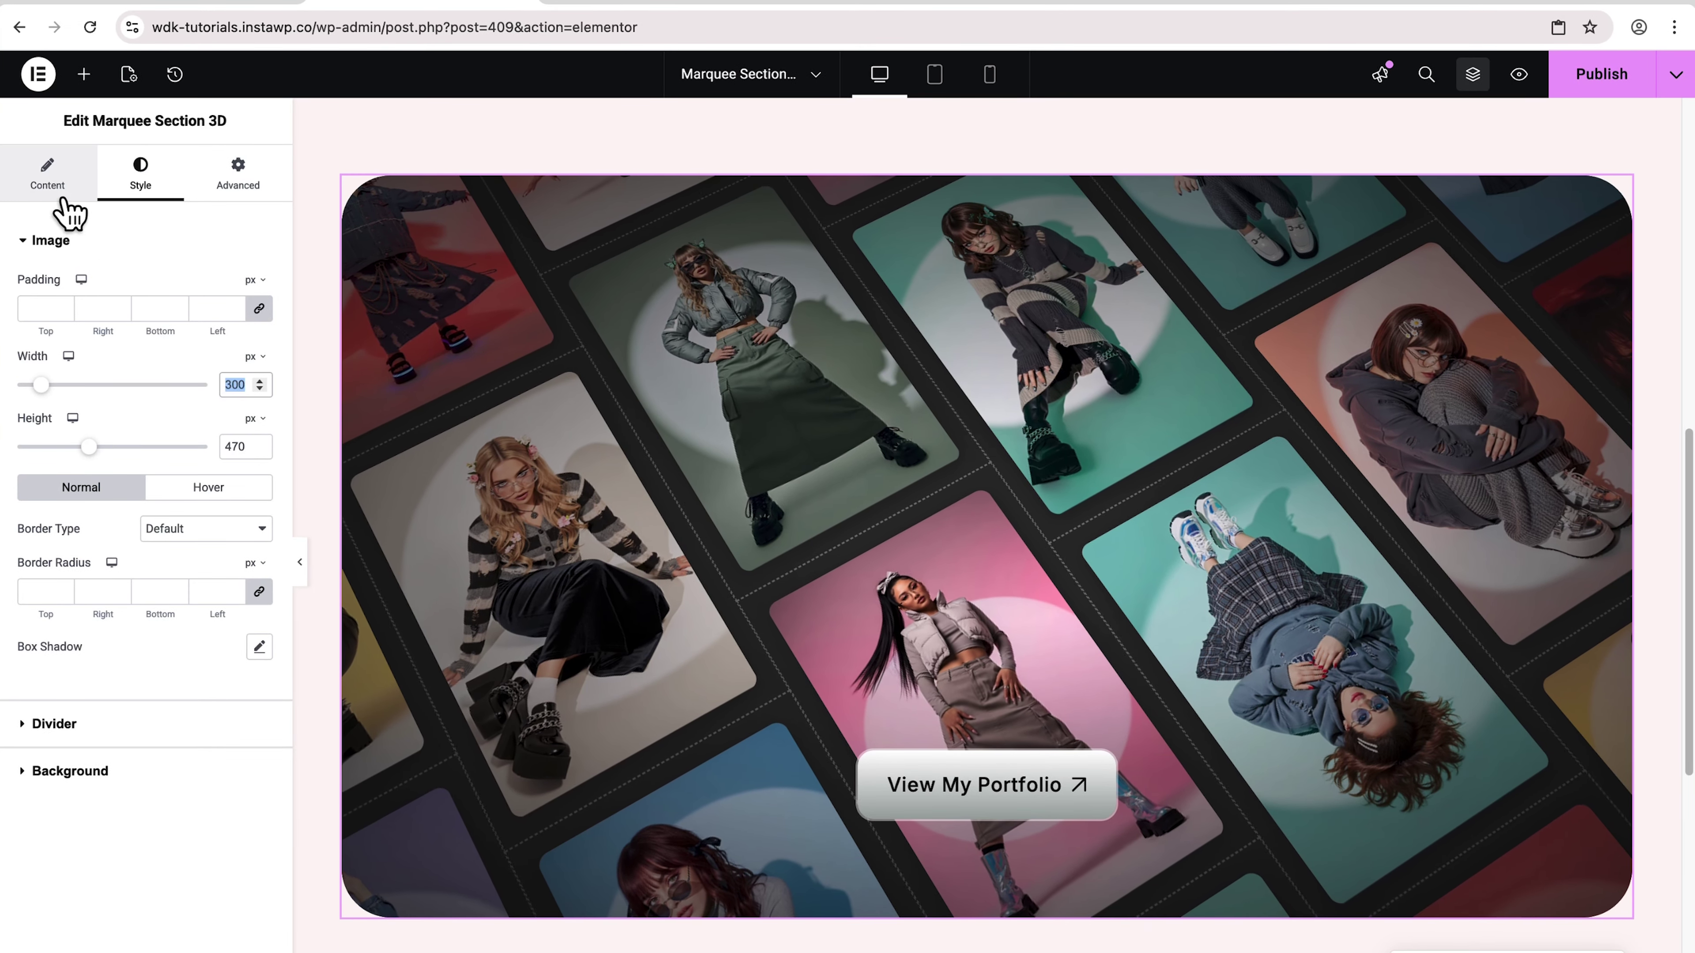
Set the marquee's tablet columns to 3 in the extra options and compare the desktop and tablet previews
left_click(53, 177)
left_click(113, 335)
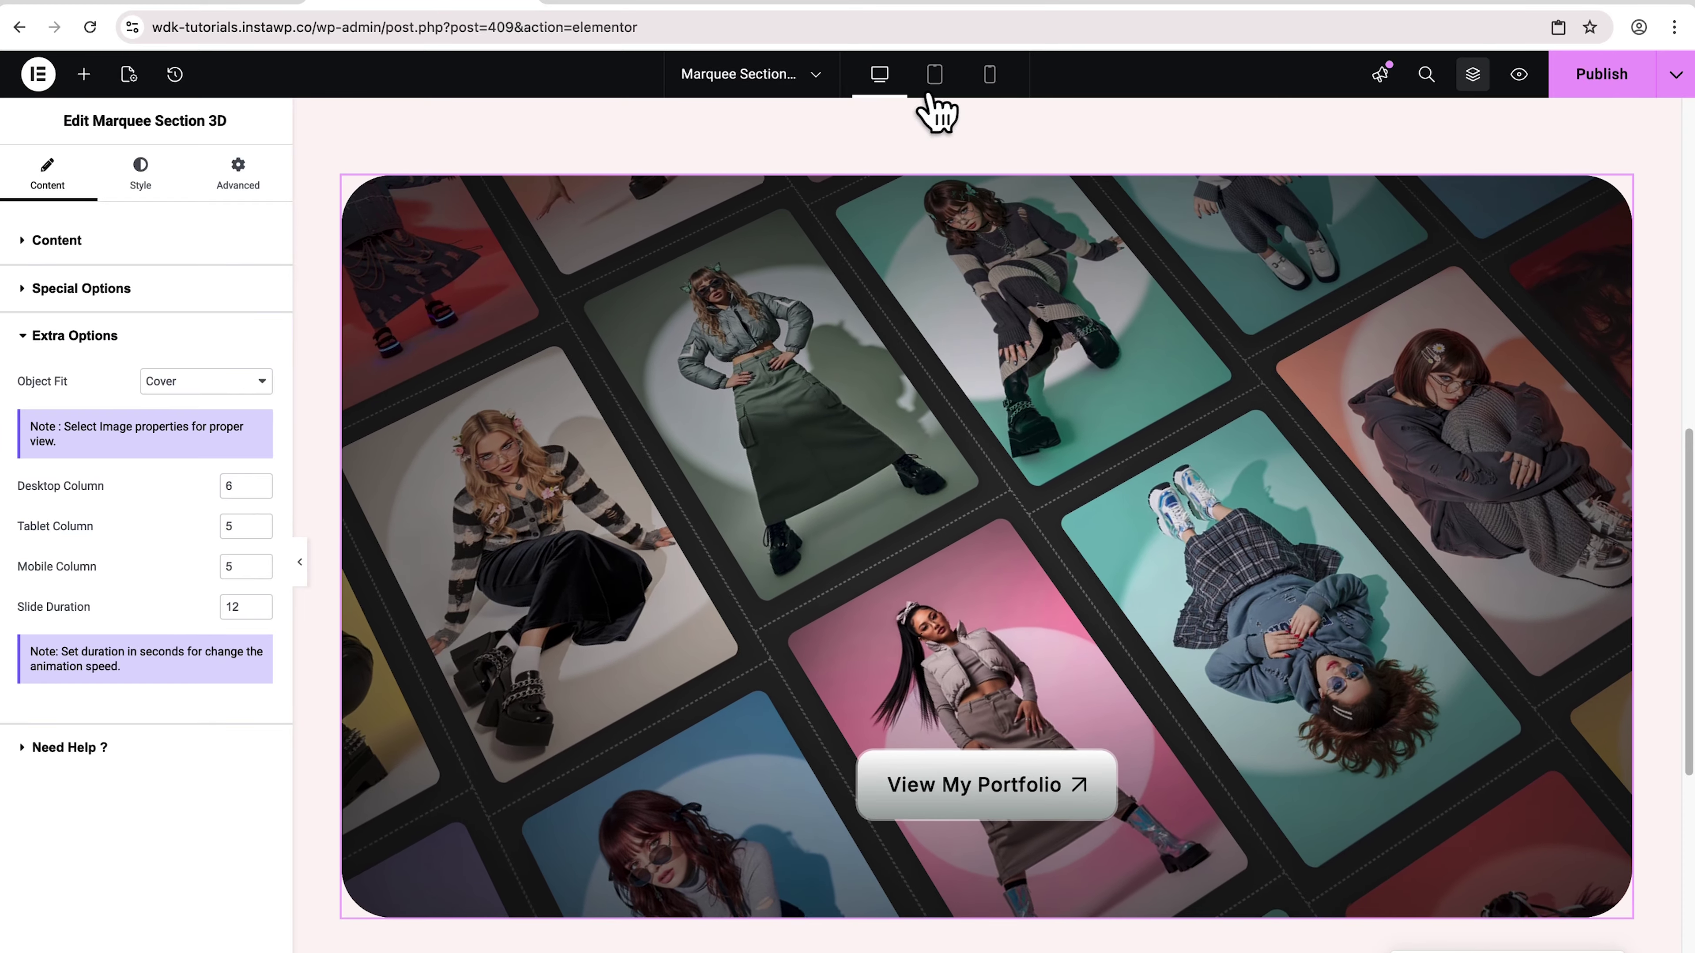
left_click(934, 75)
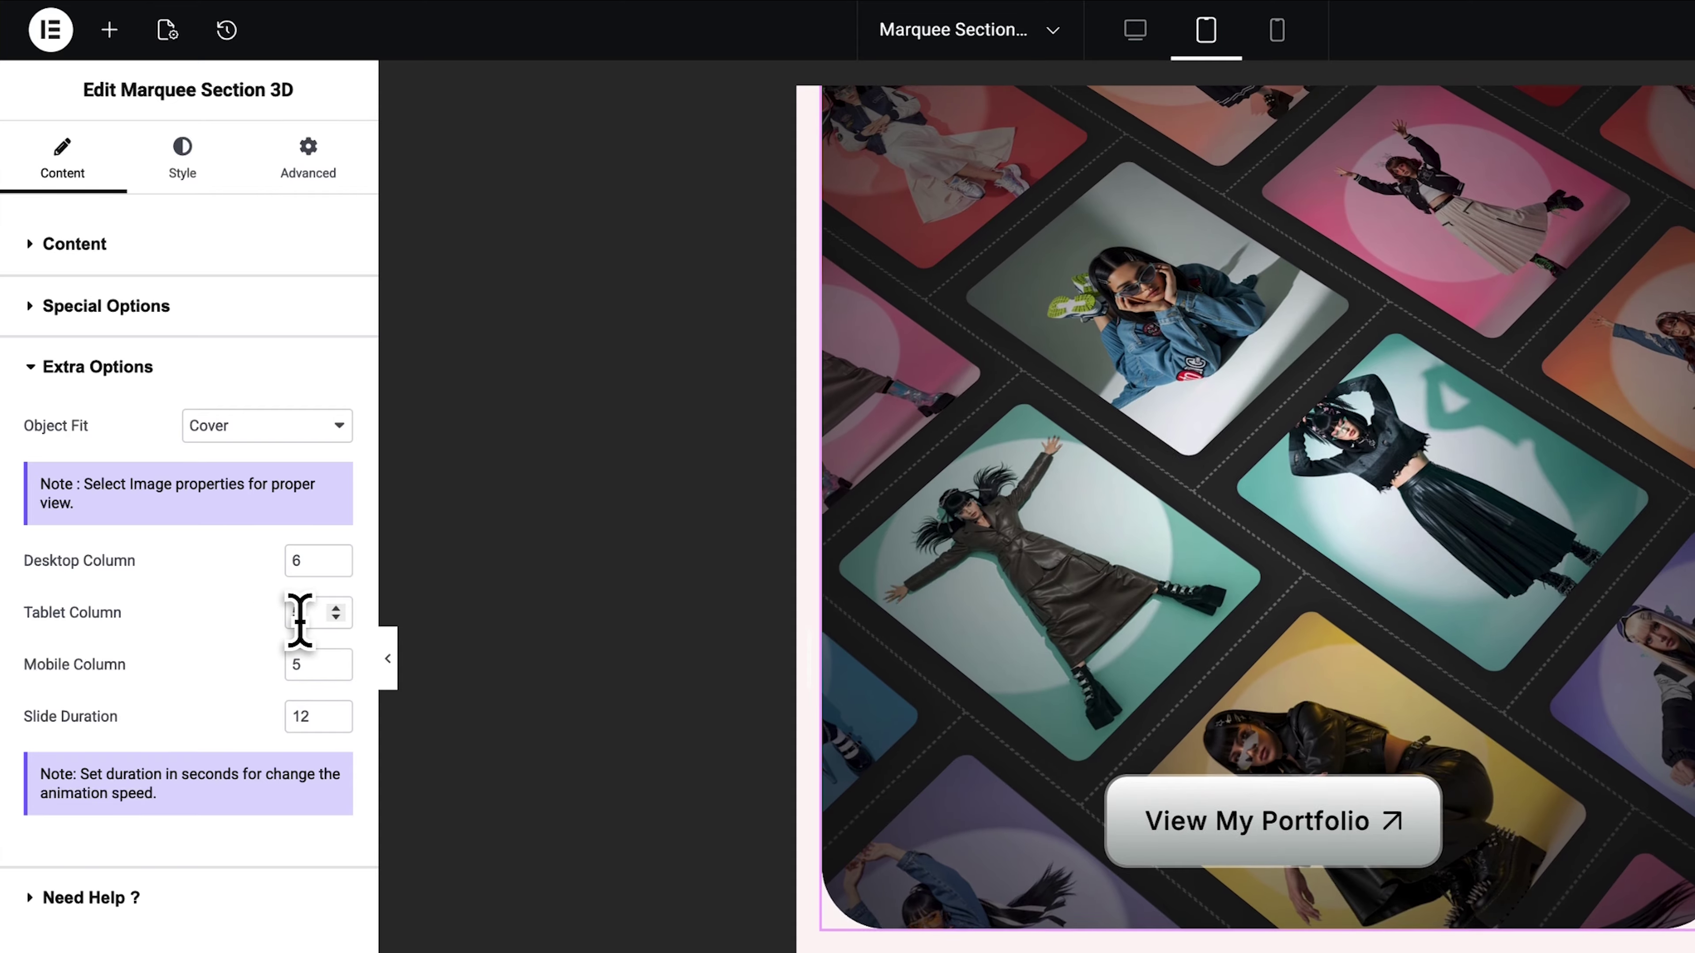
double_click(274, 579)
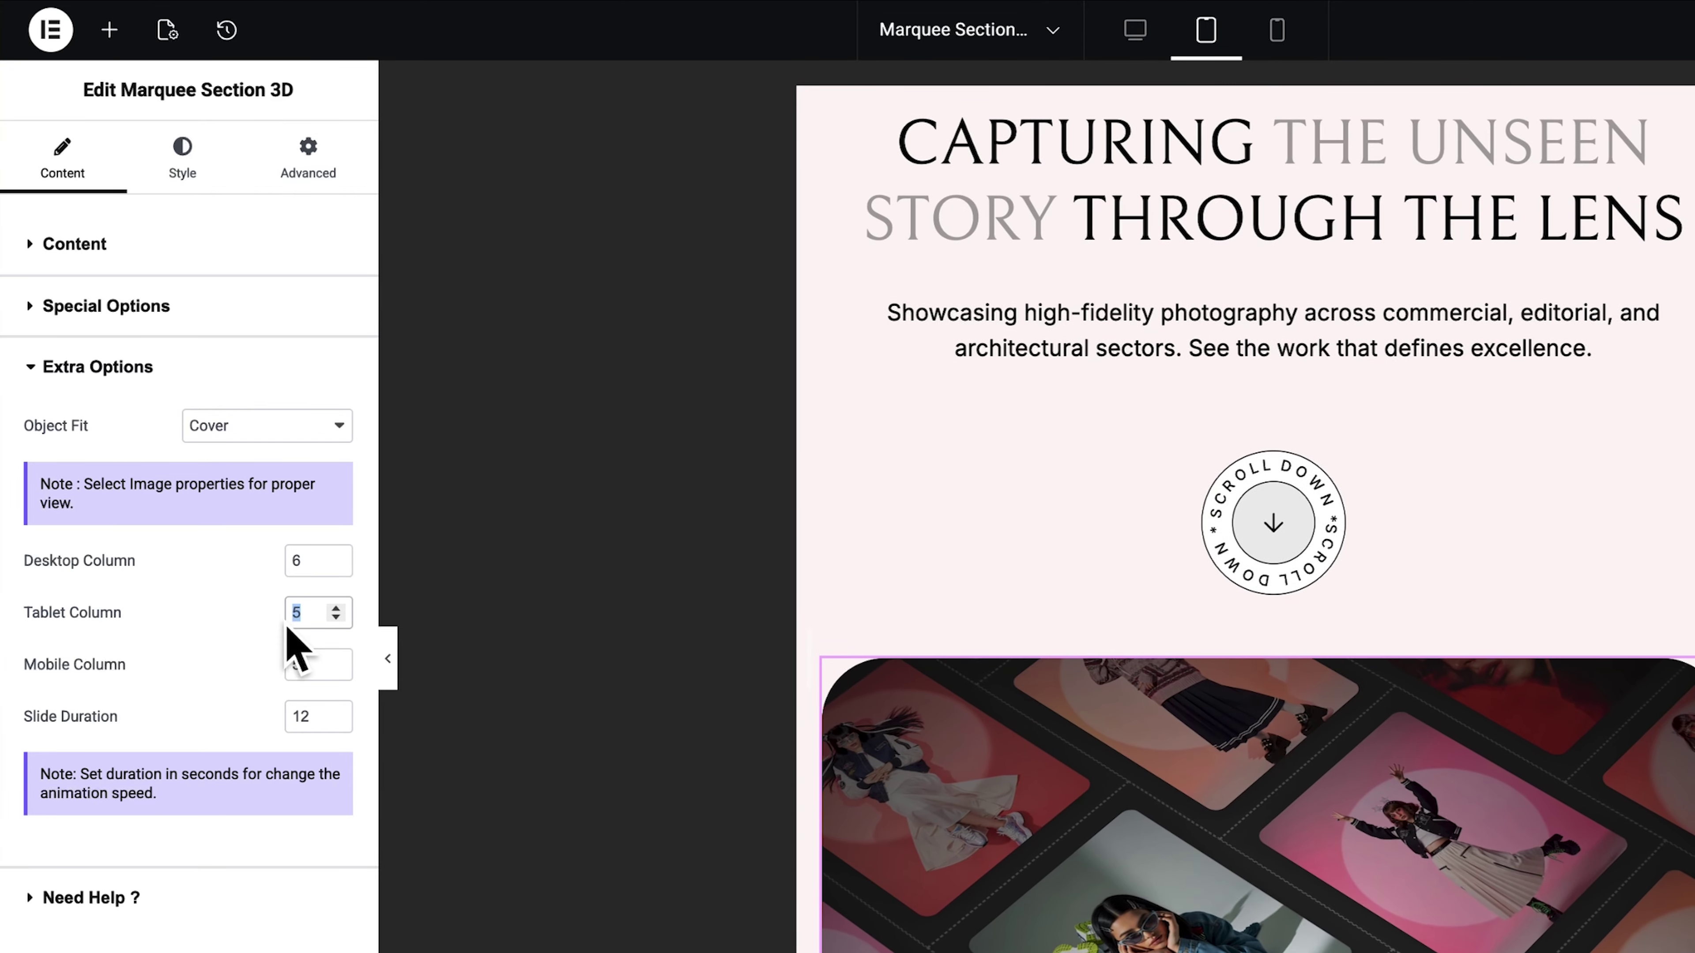
type("3")
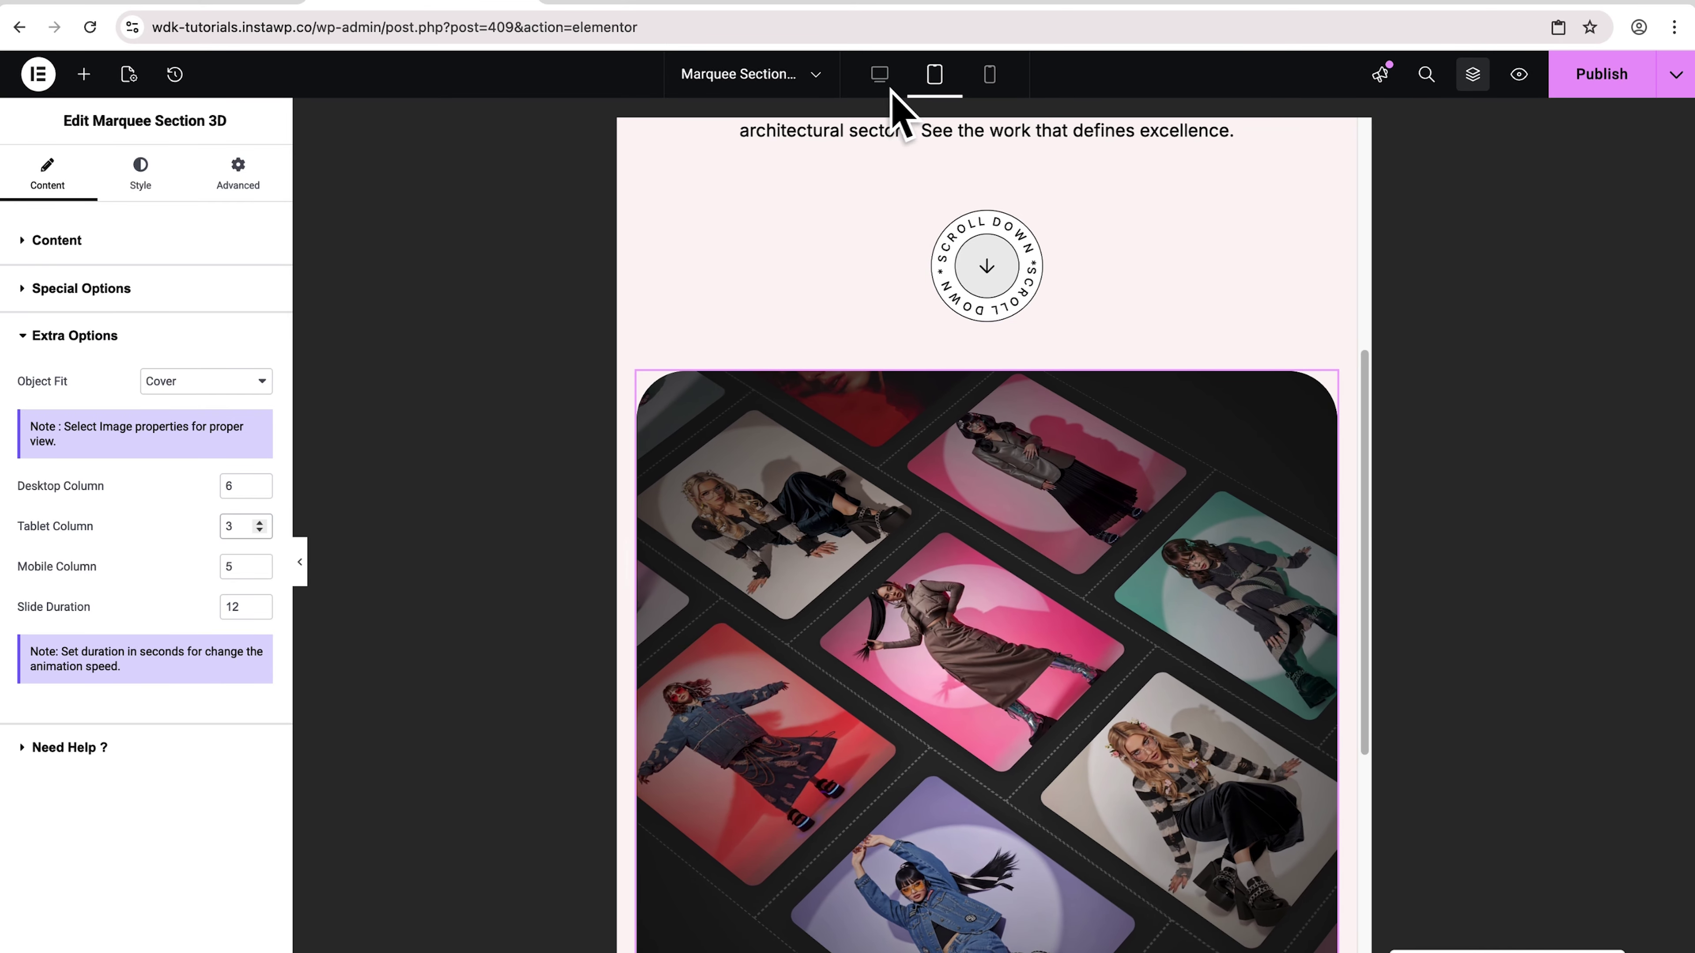
left_click(880, 75)
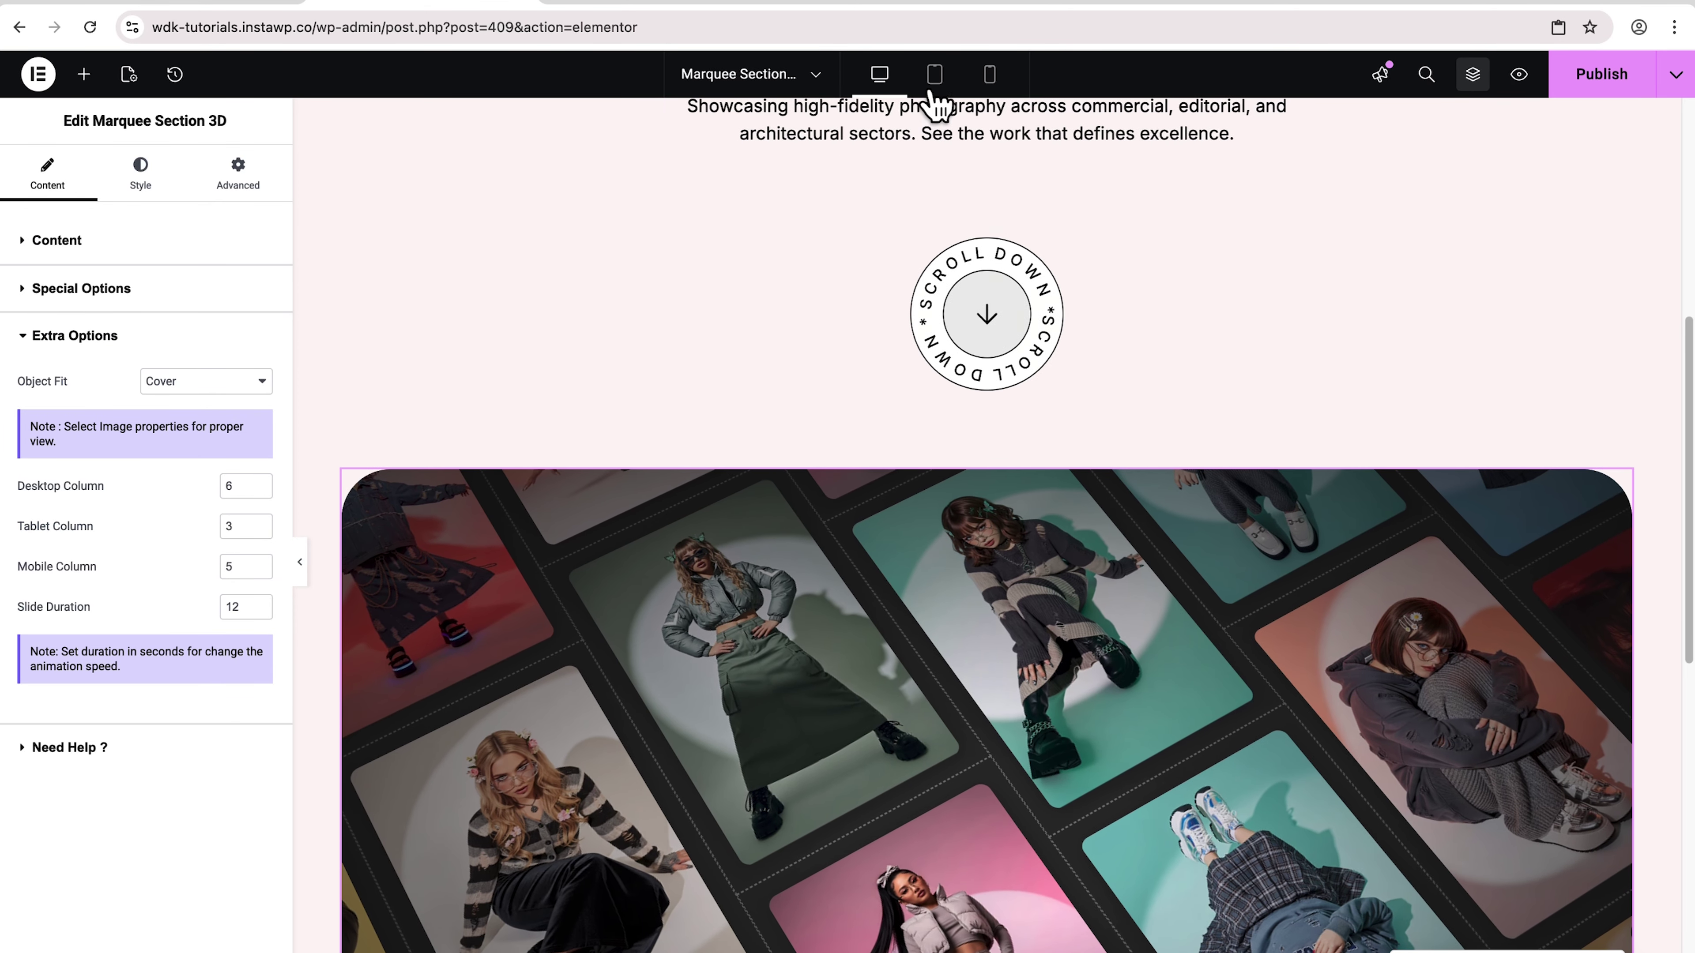
left_click(934, 74)
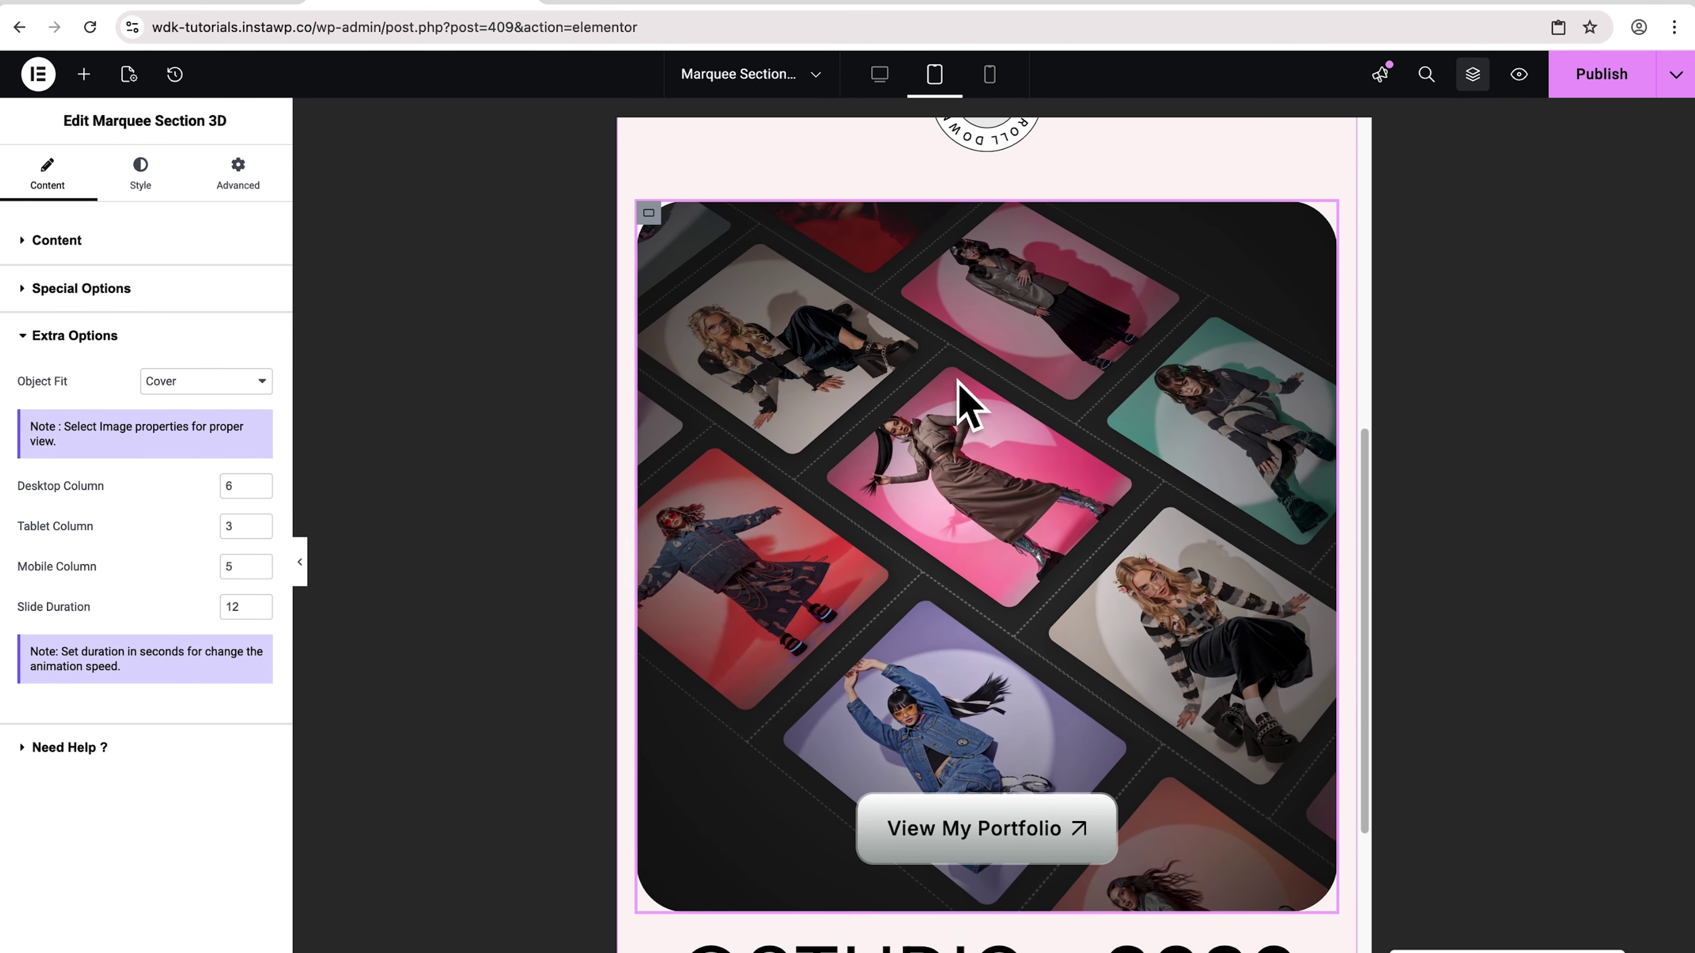
Try 2 mobile columns in the mobile preview, and set the mobile columns to 4 back in the desktop view
left_click(991, 74)
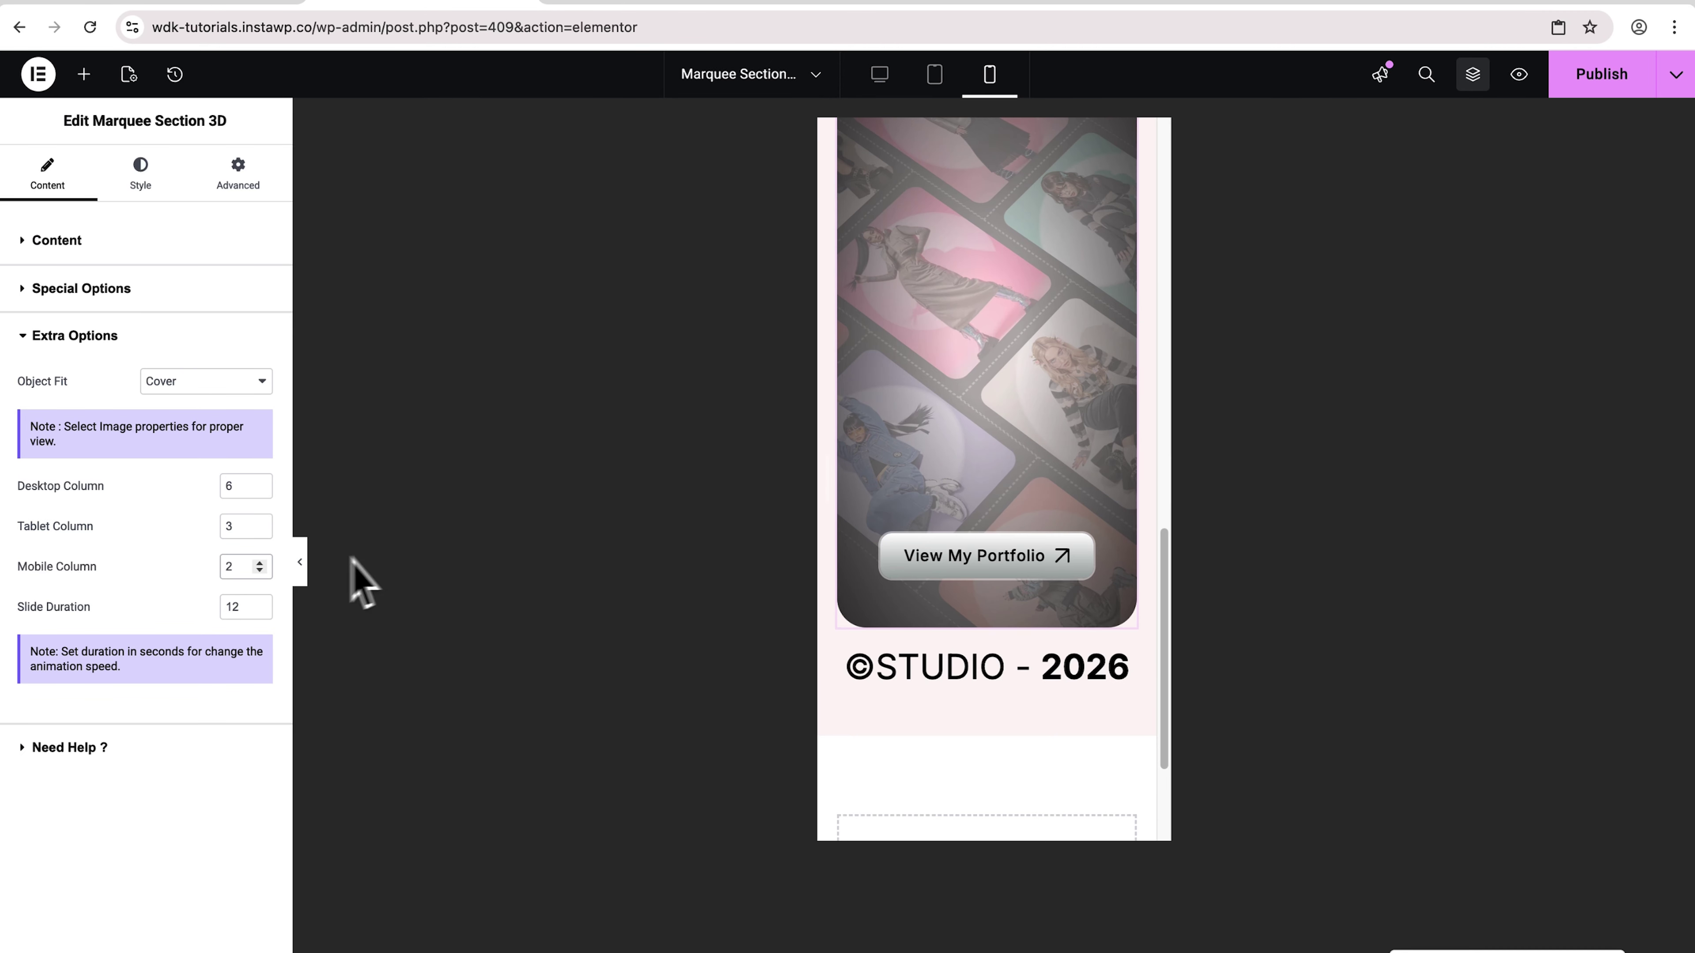
left_click(934, 74)
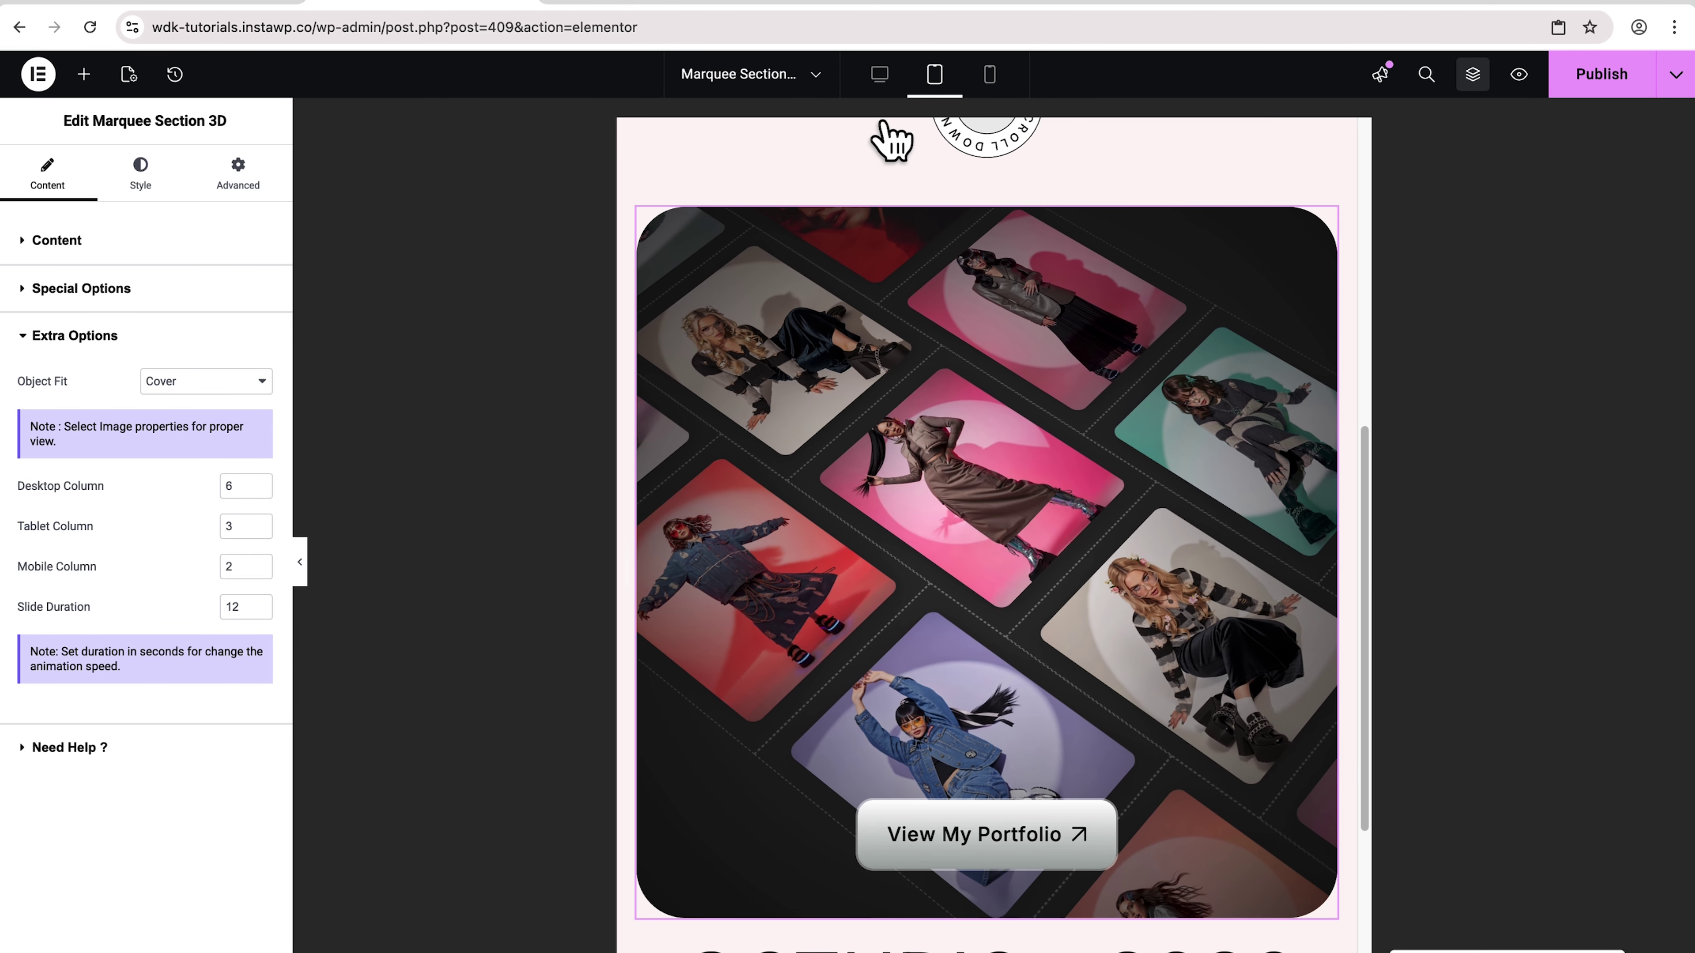
left_click(879, 74)
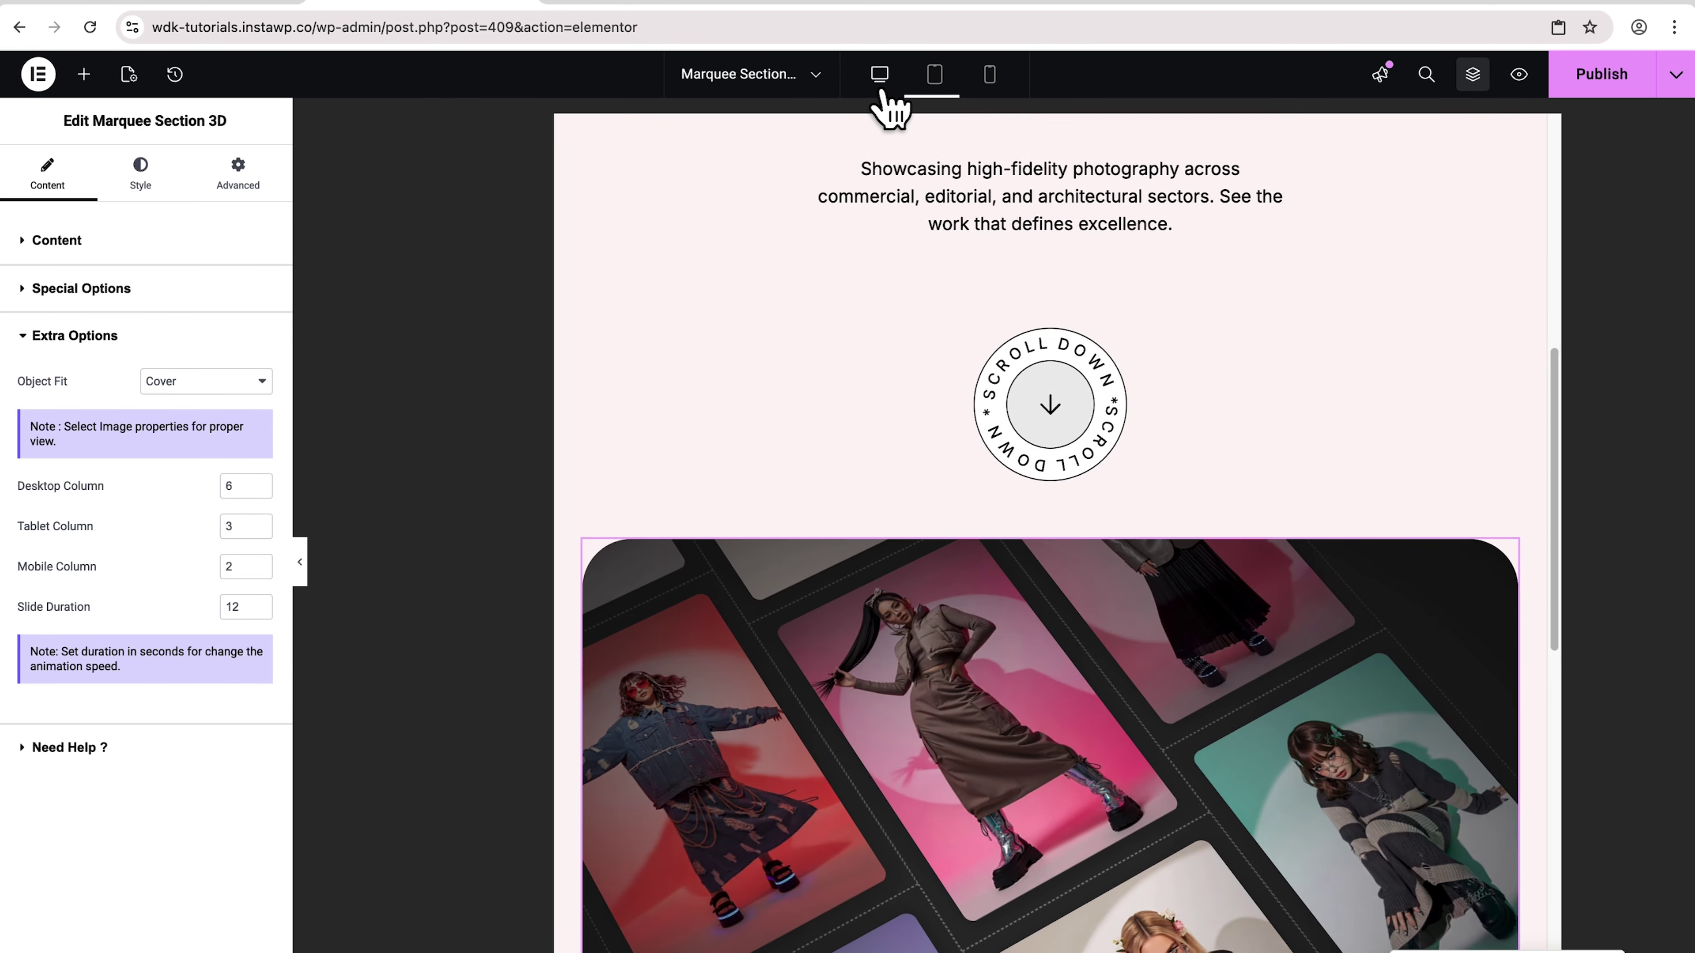
key("BackSpace")
type("4")
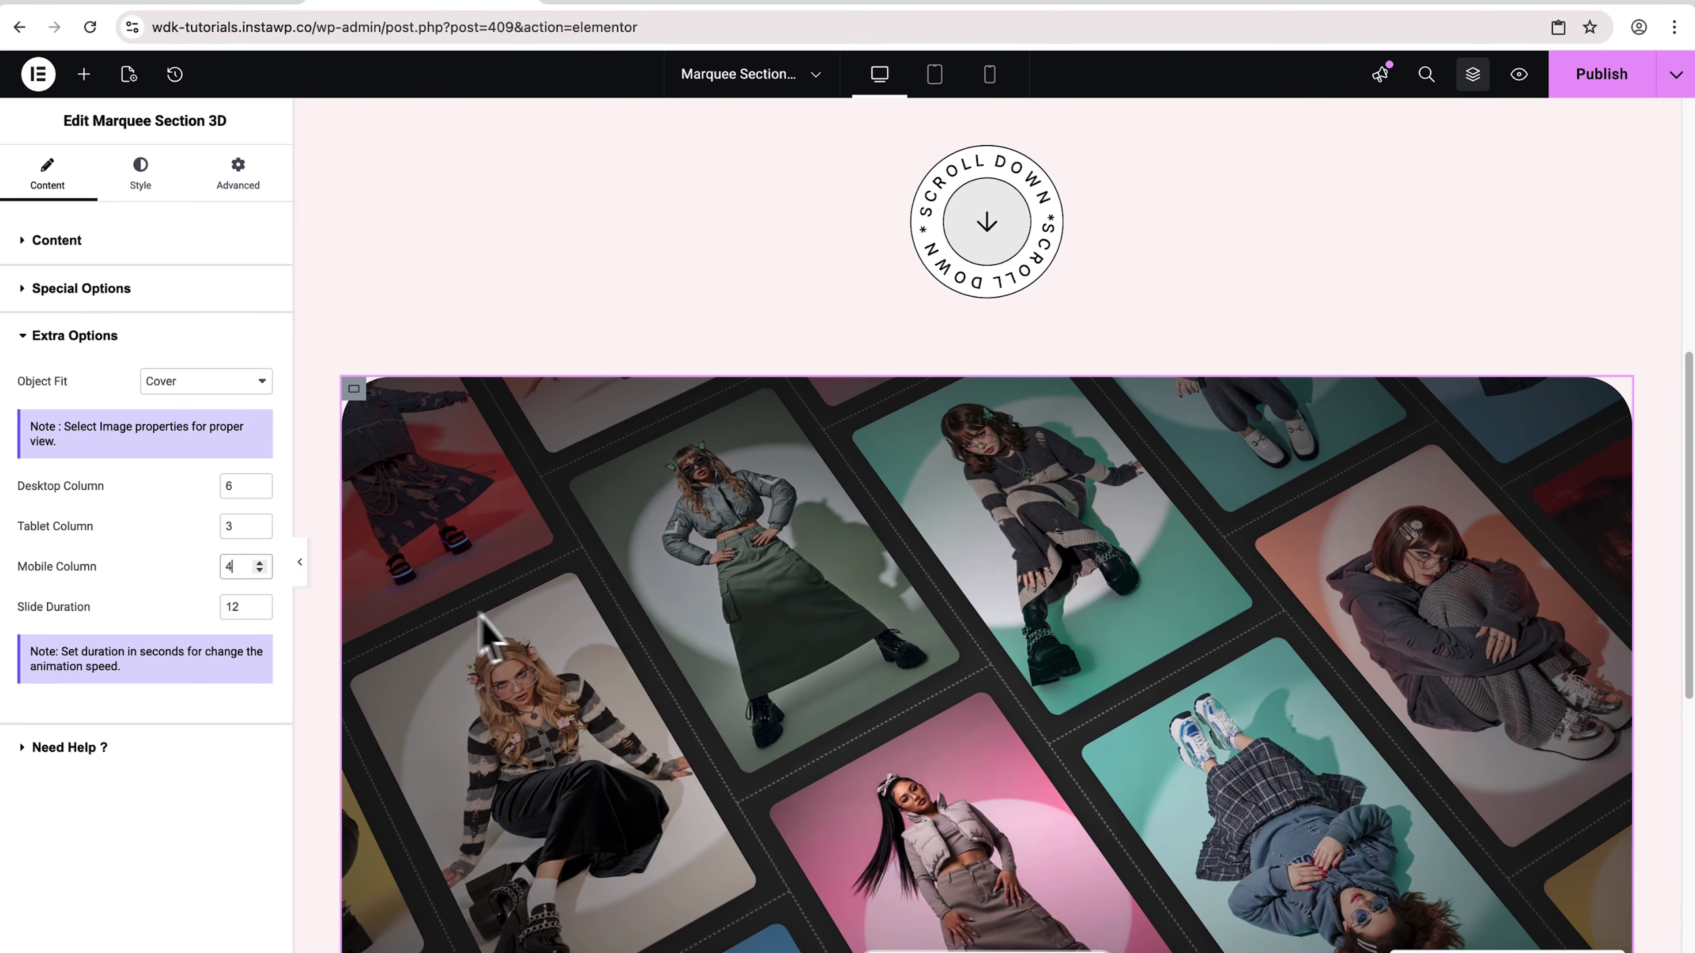
scroll(601, 640, "down", 4)
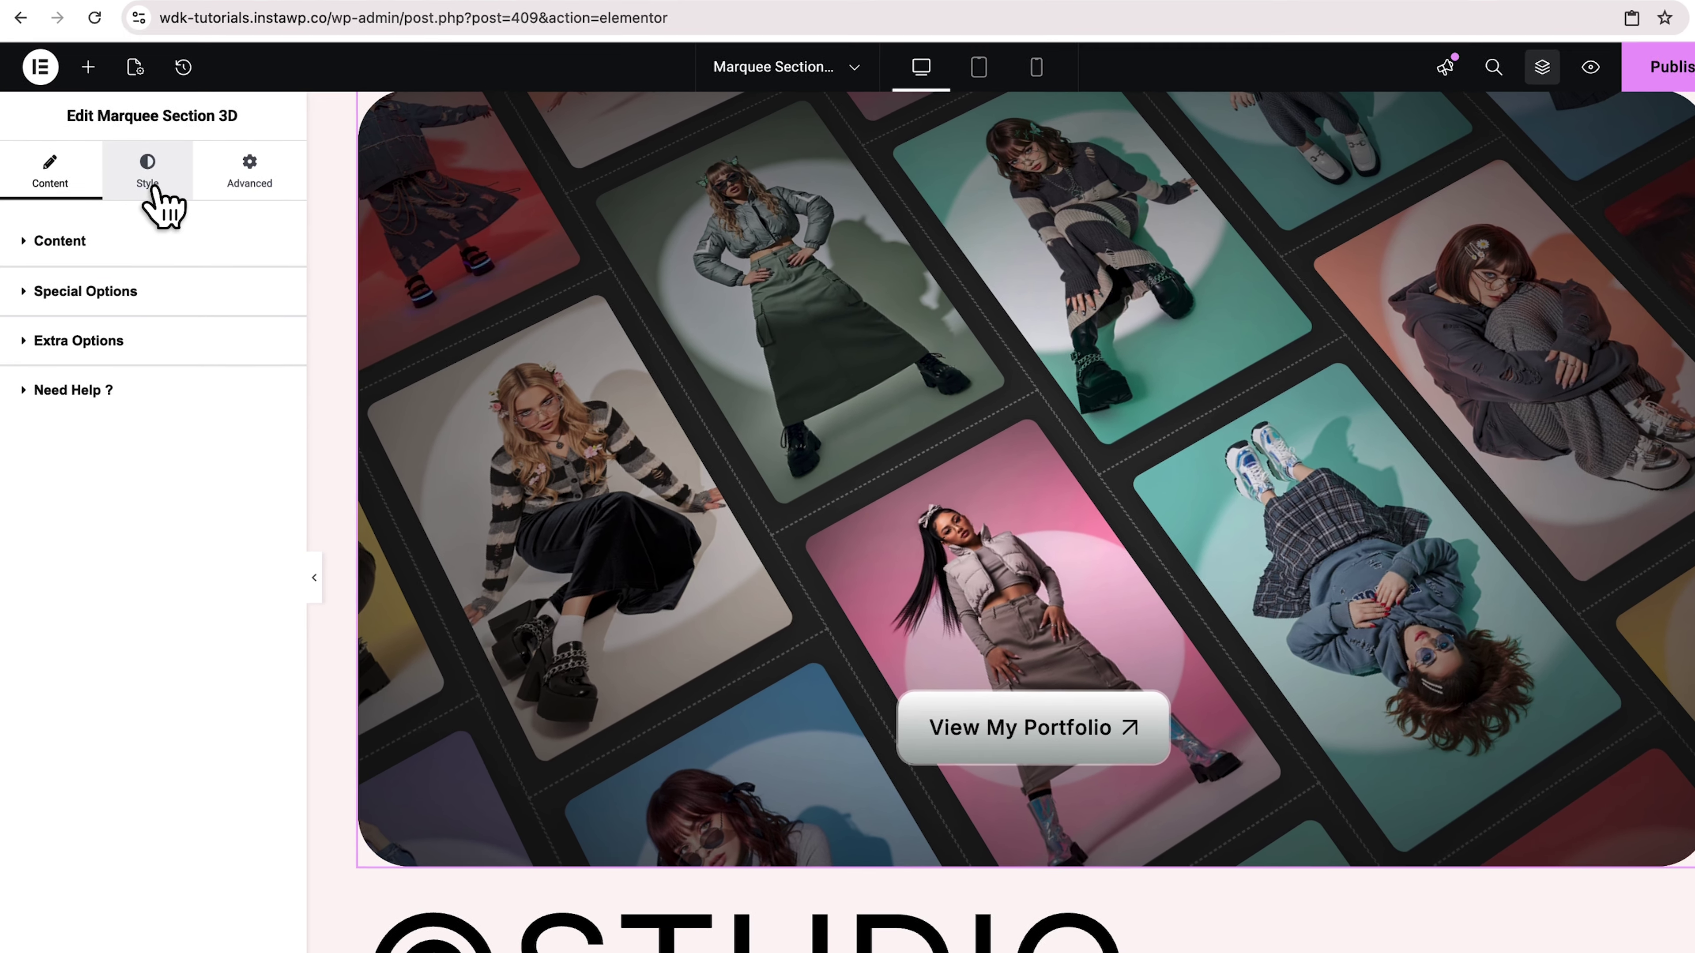
Style the marquee images with 20 px padding on all sides and a height of 390 px
left_click(140, 172)
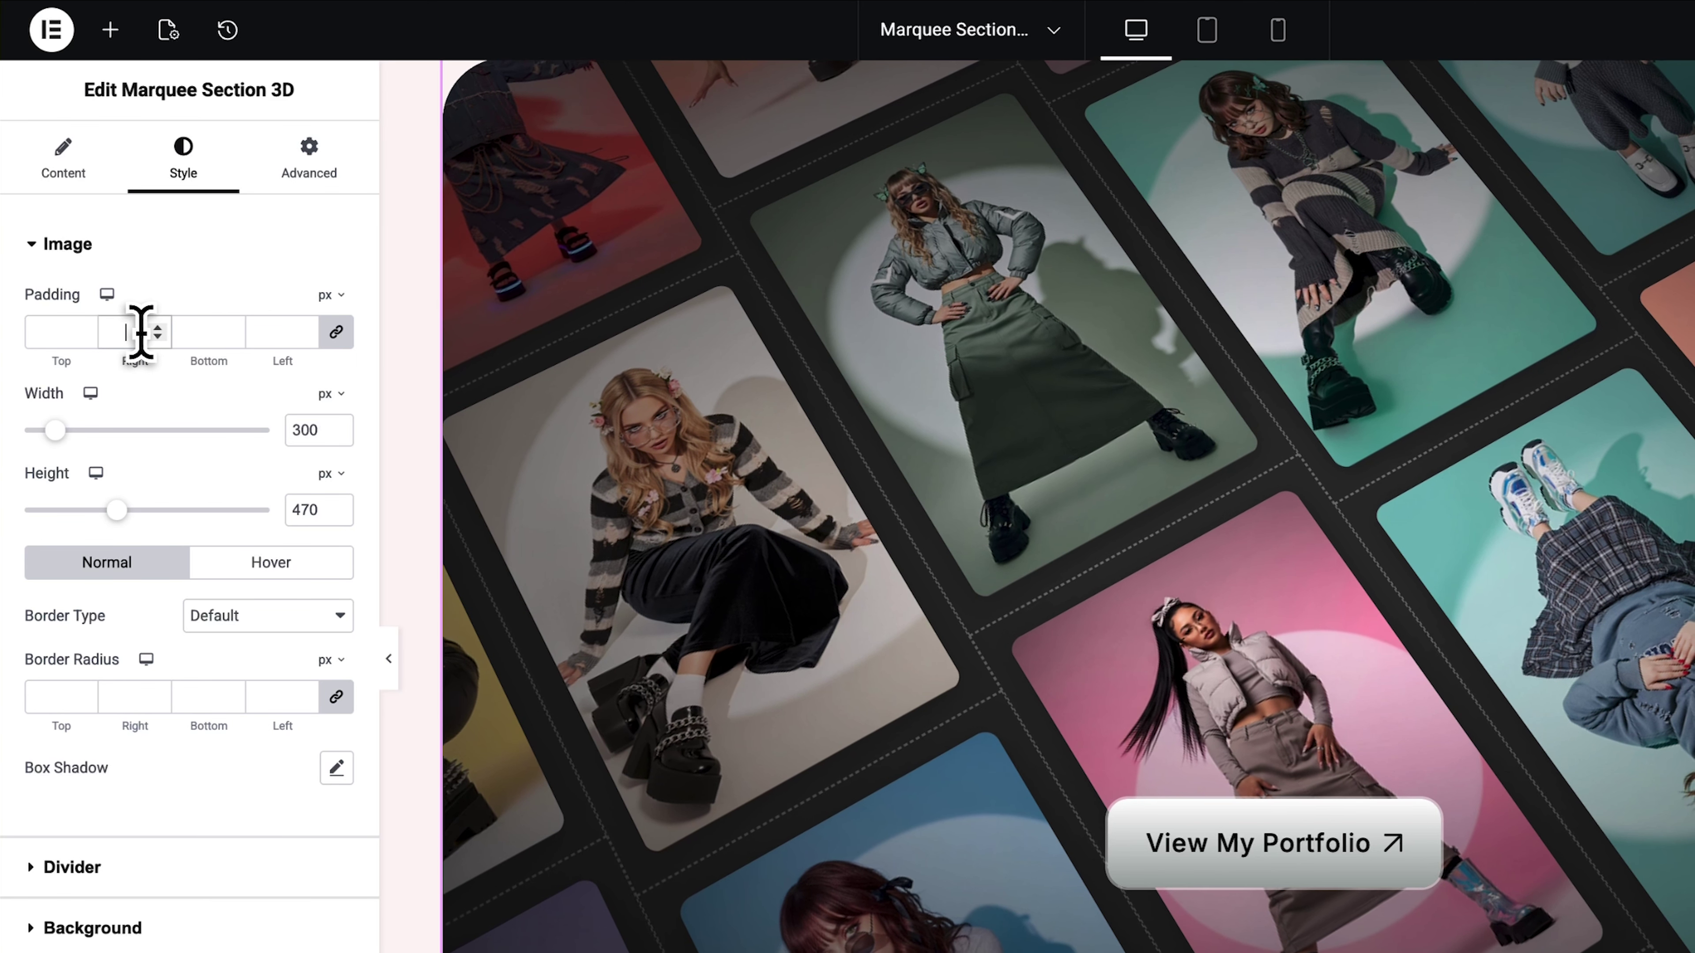
type("1040")
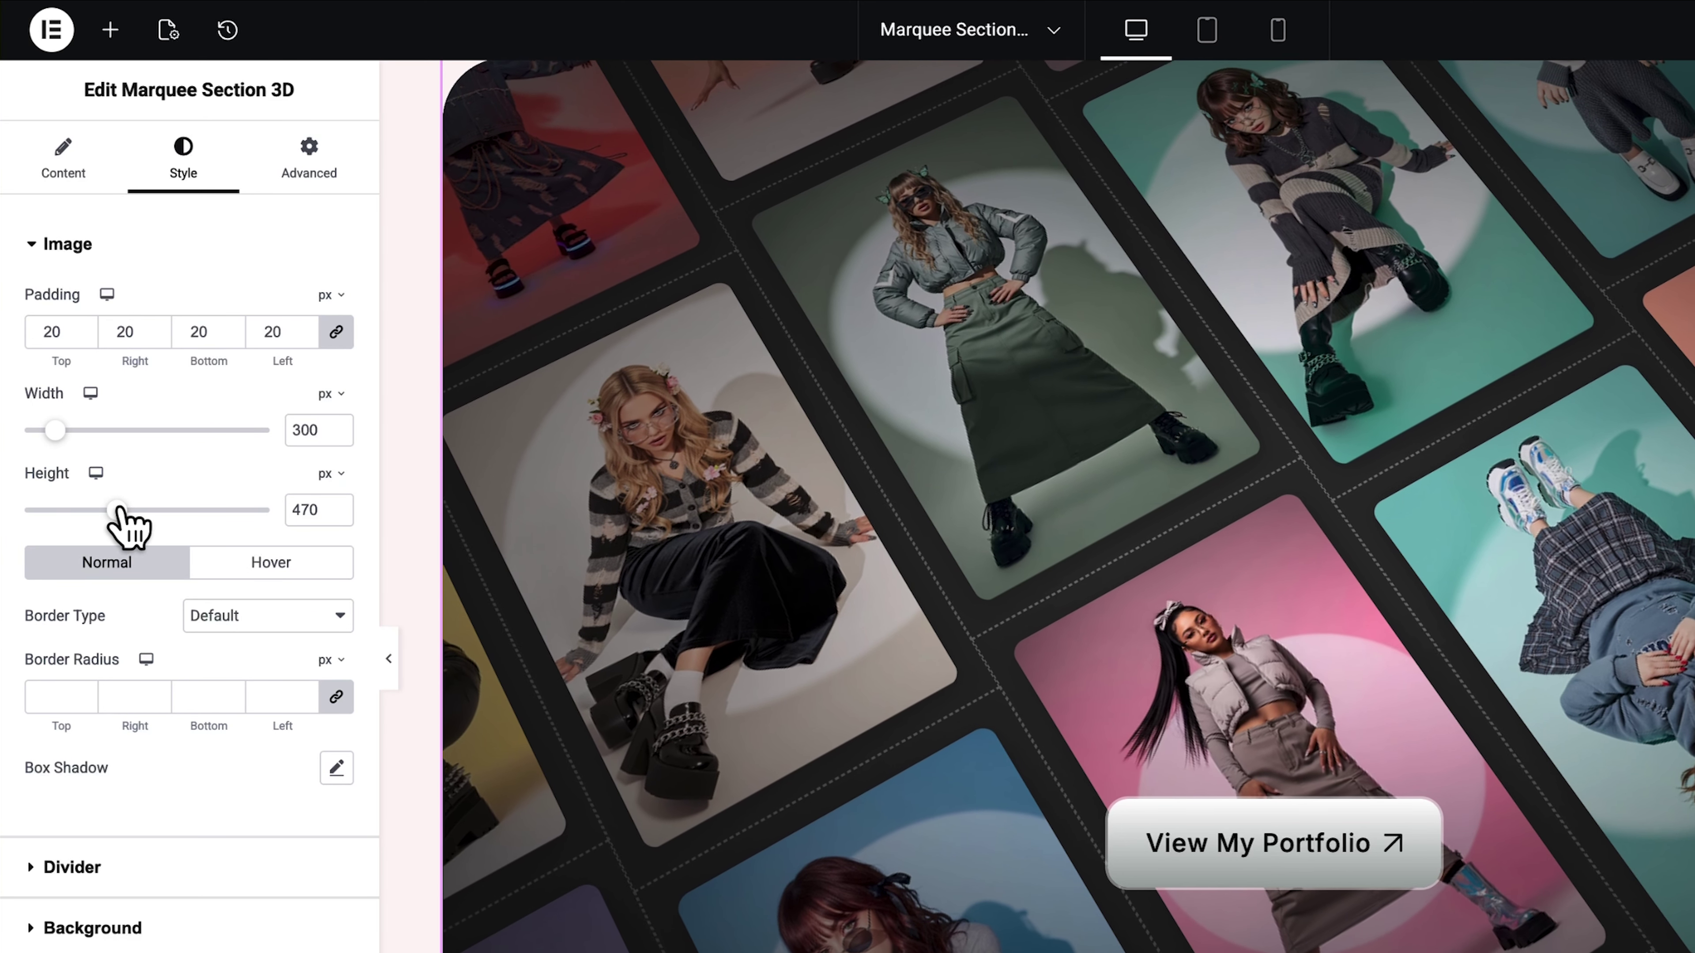
left_click_drag(106, 511, 93, 510)
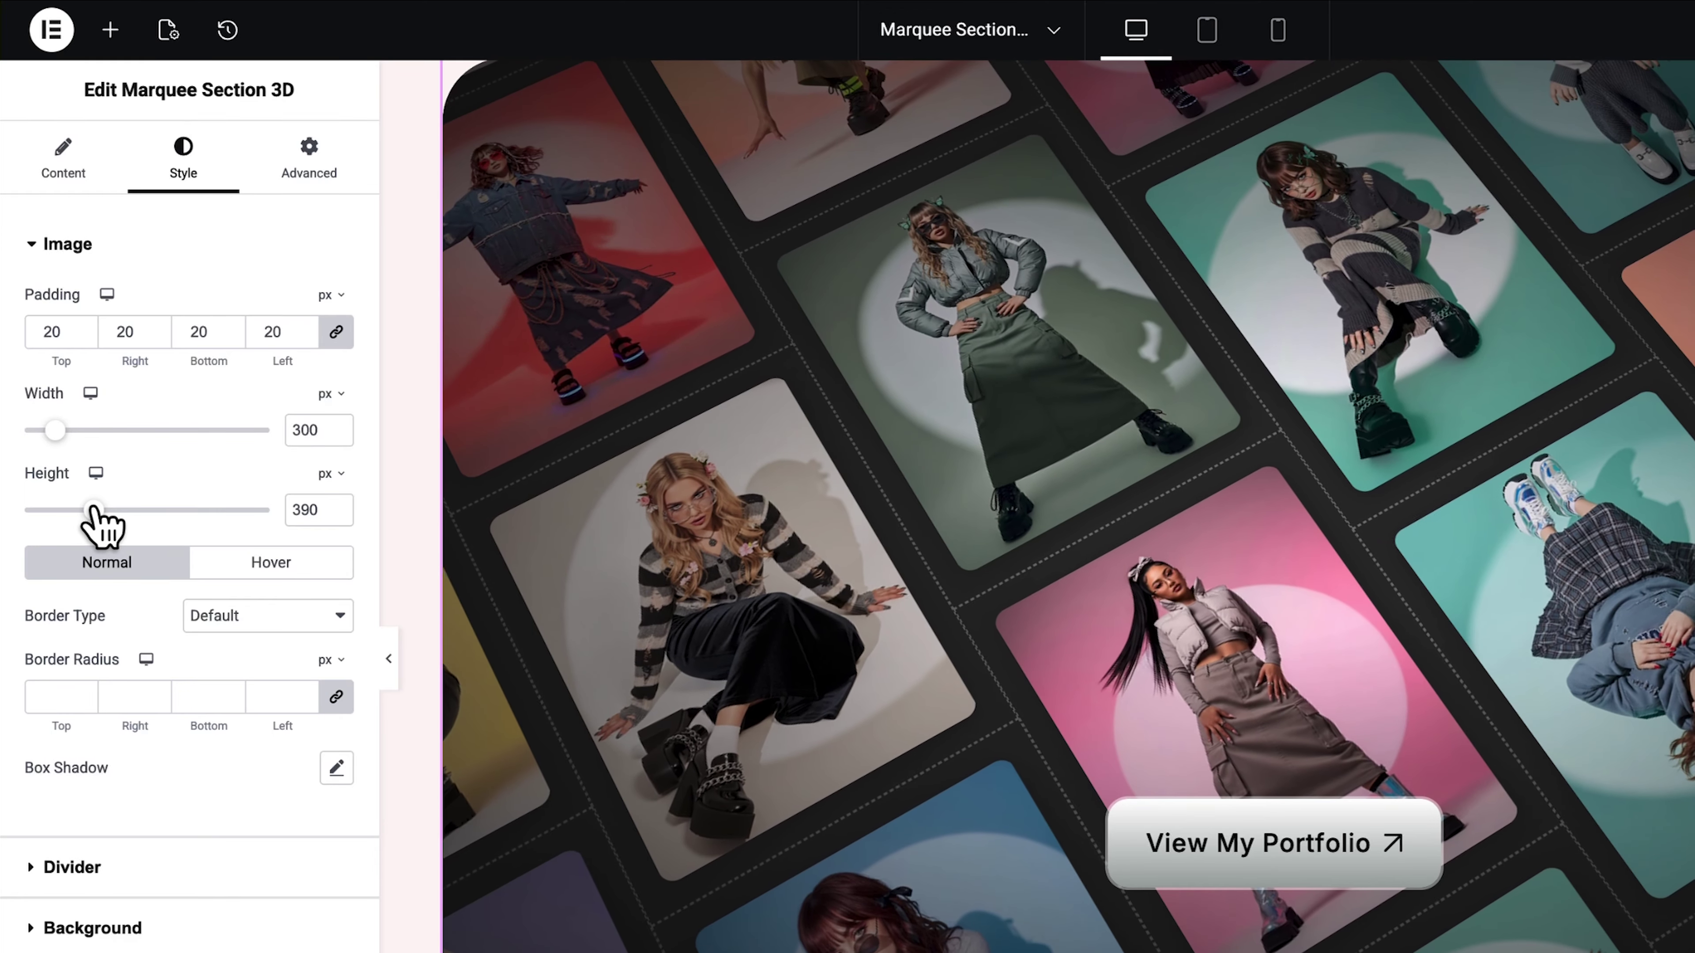
Try a solid 5 px image border in the red color #B83F3F
left_click(311, 625)
left_click(307, 673)
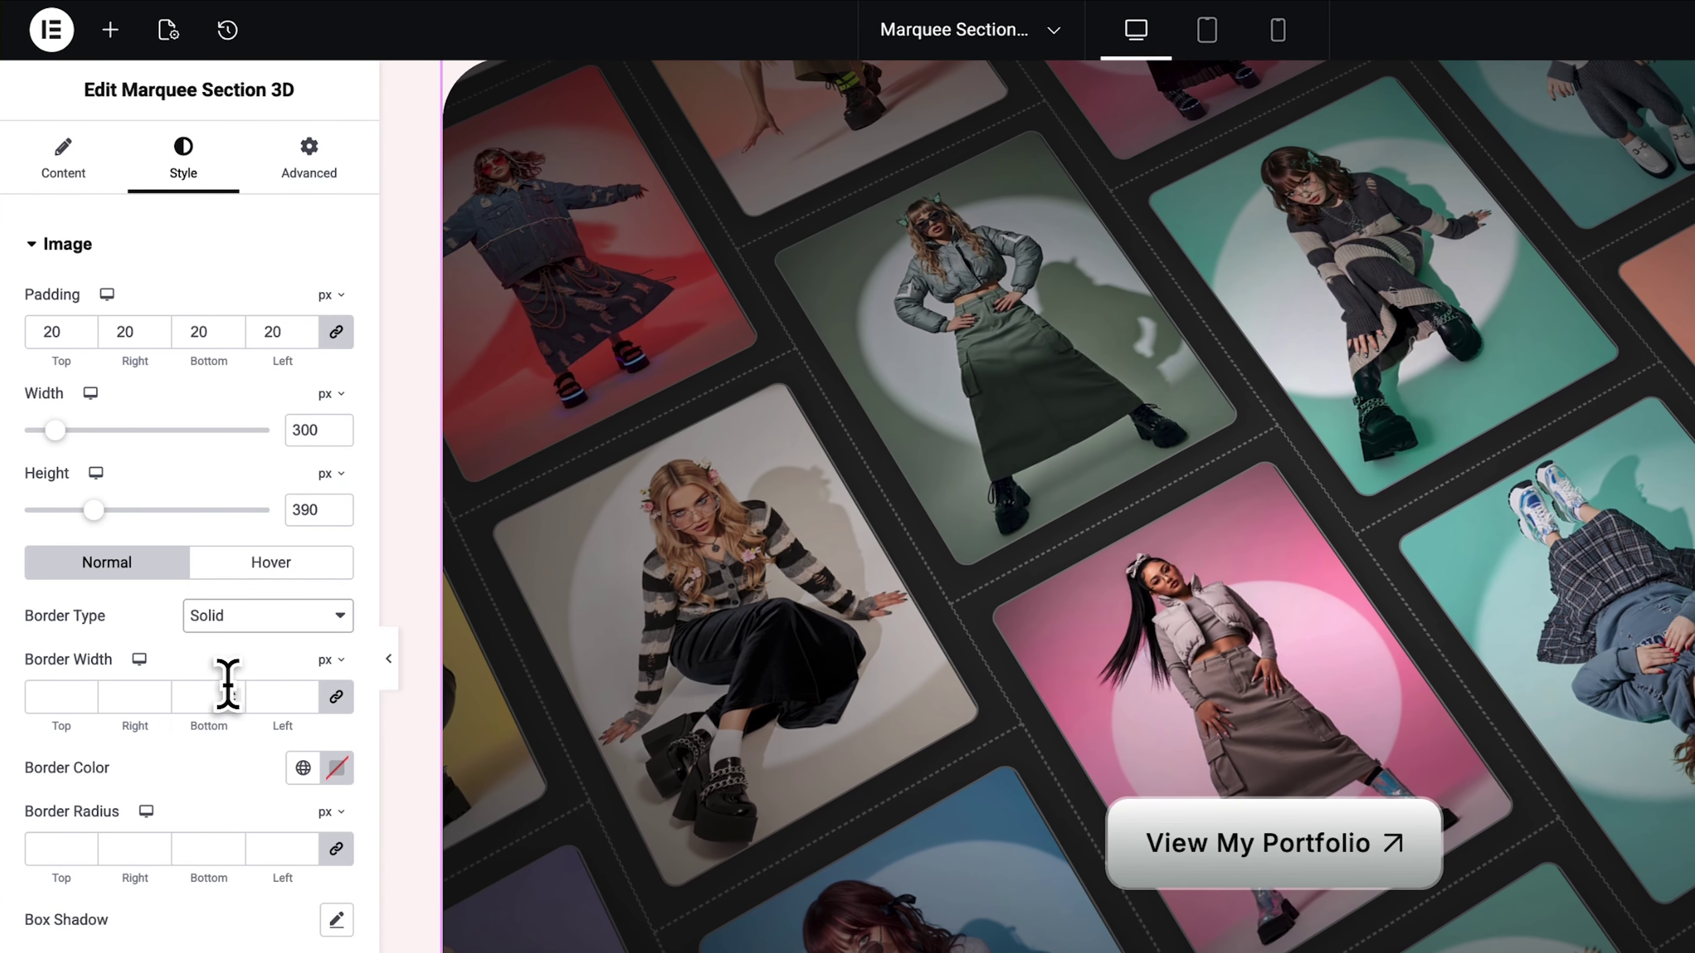
double_click(209, 687)
type("5")
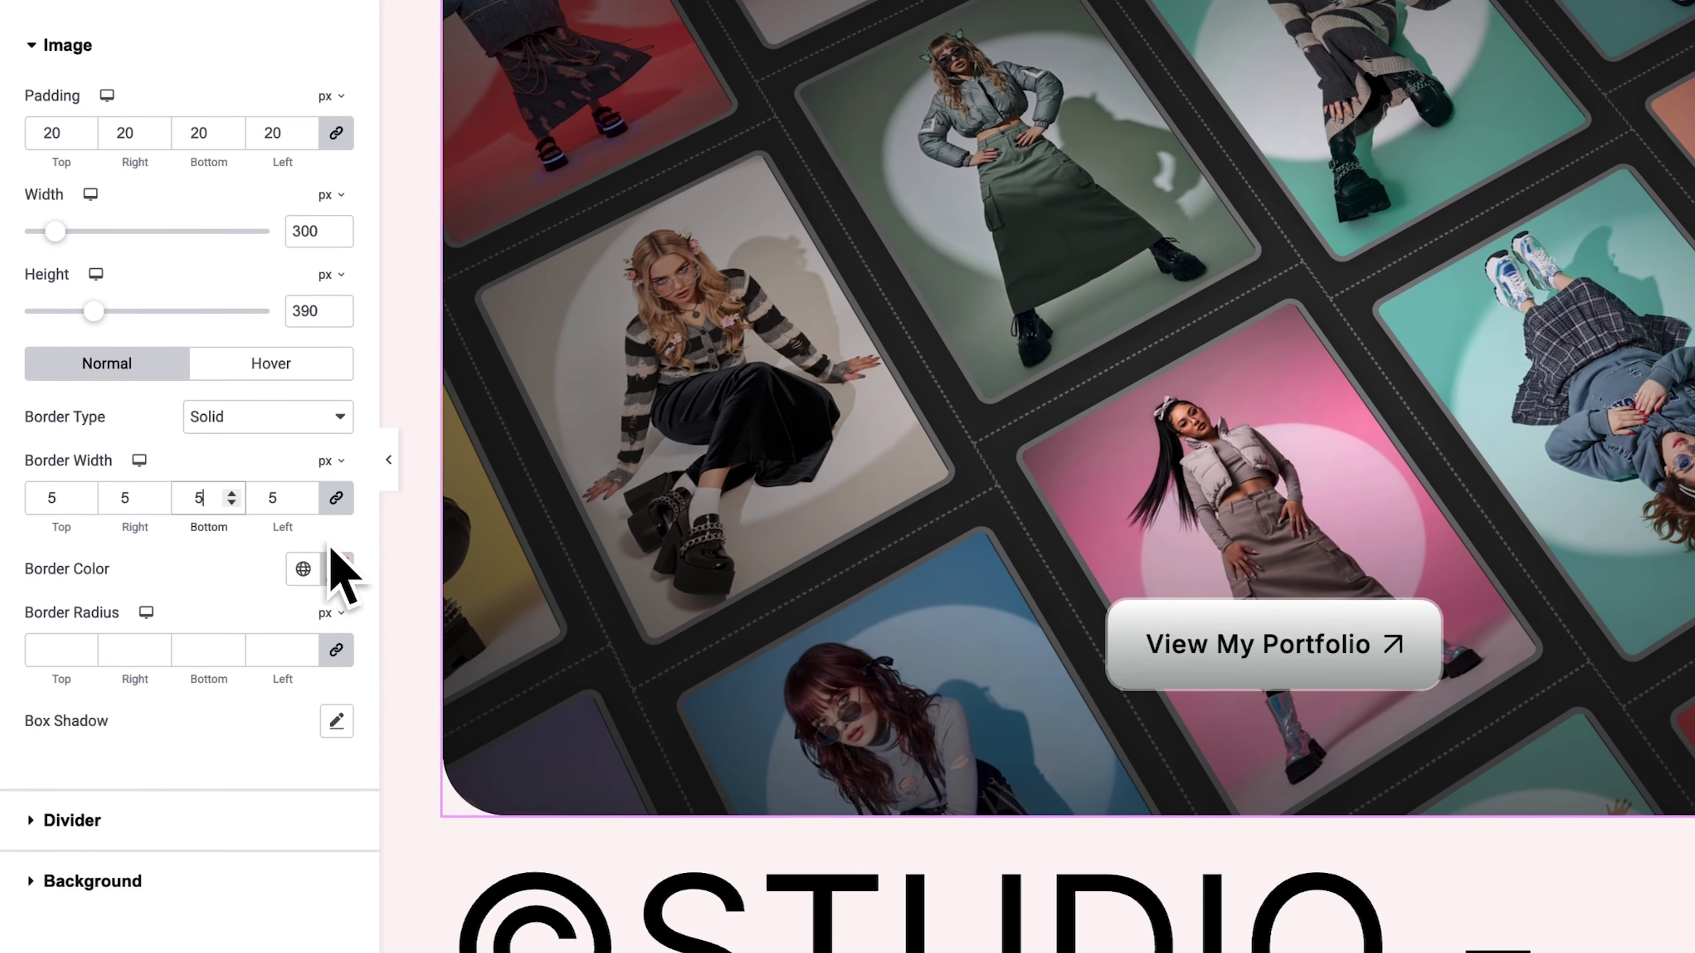
left_click(337, 767)
left_click_drag(427, 681, 382, 695)
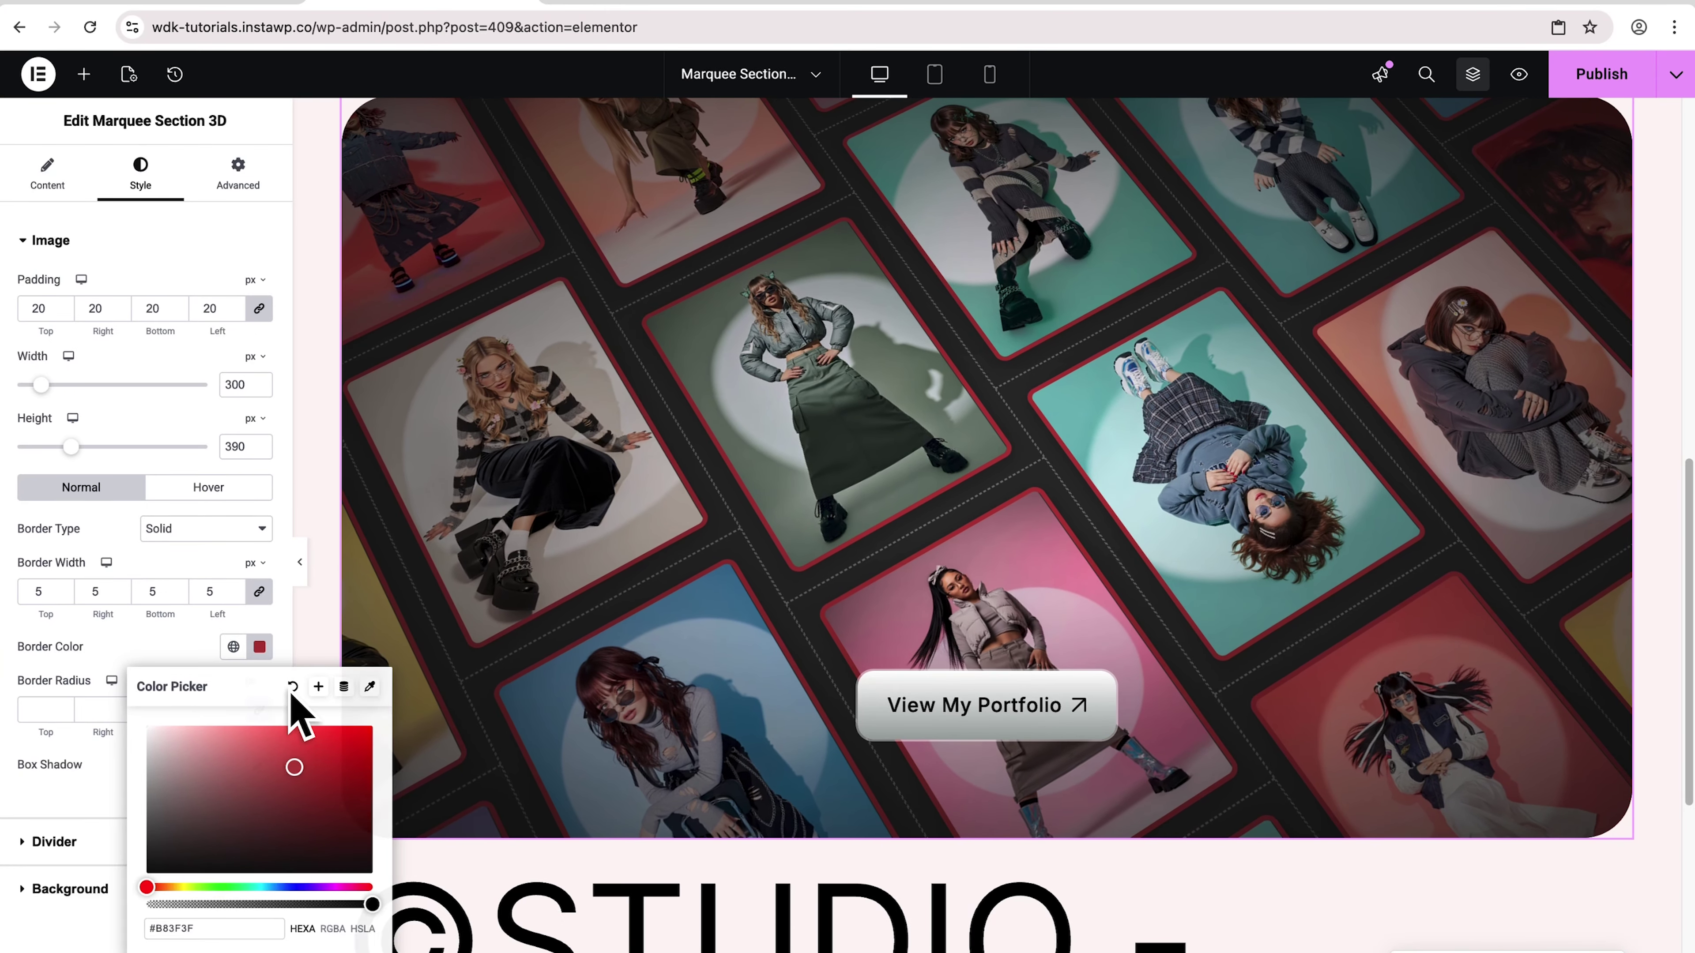
Clear the image border color, set the normal-state border type to None, and look at the hover-state border settings
left_click(292, 686)
left_click(207, 531)
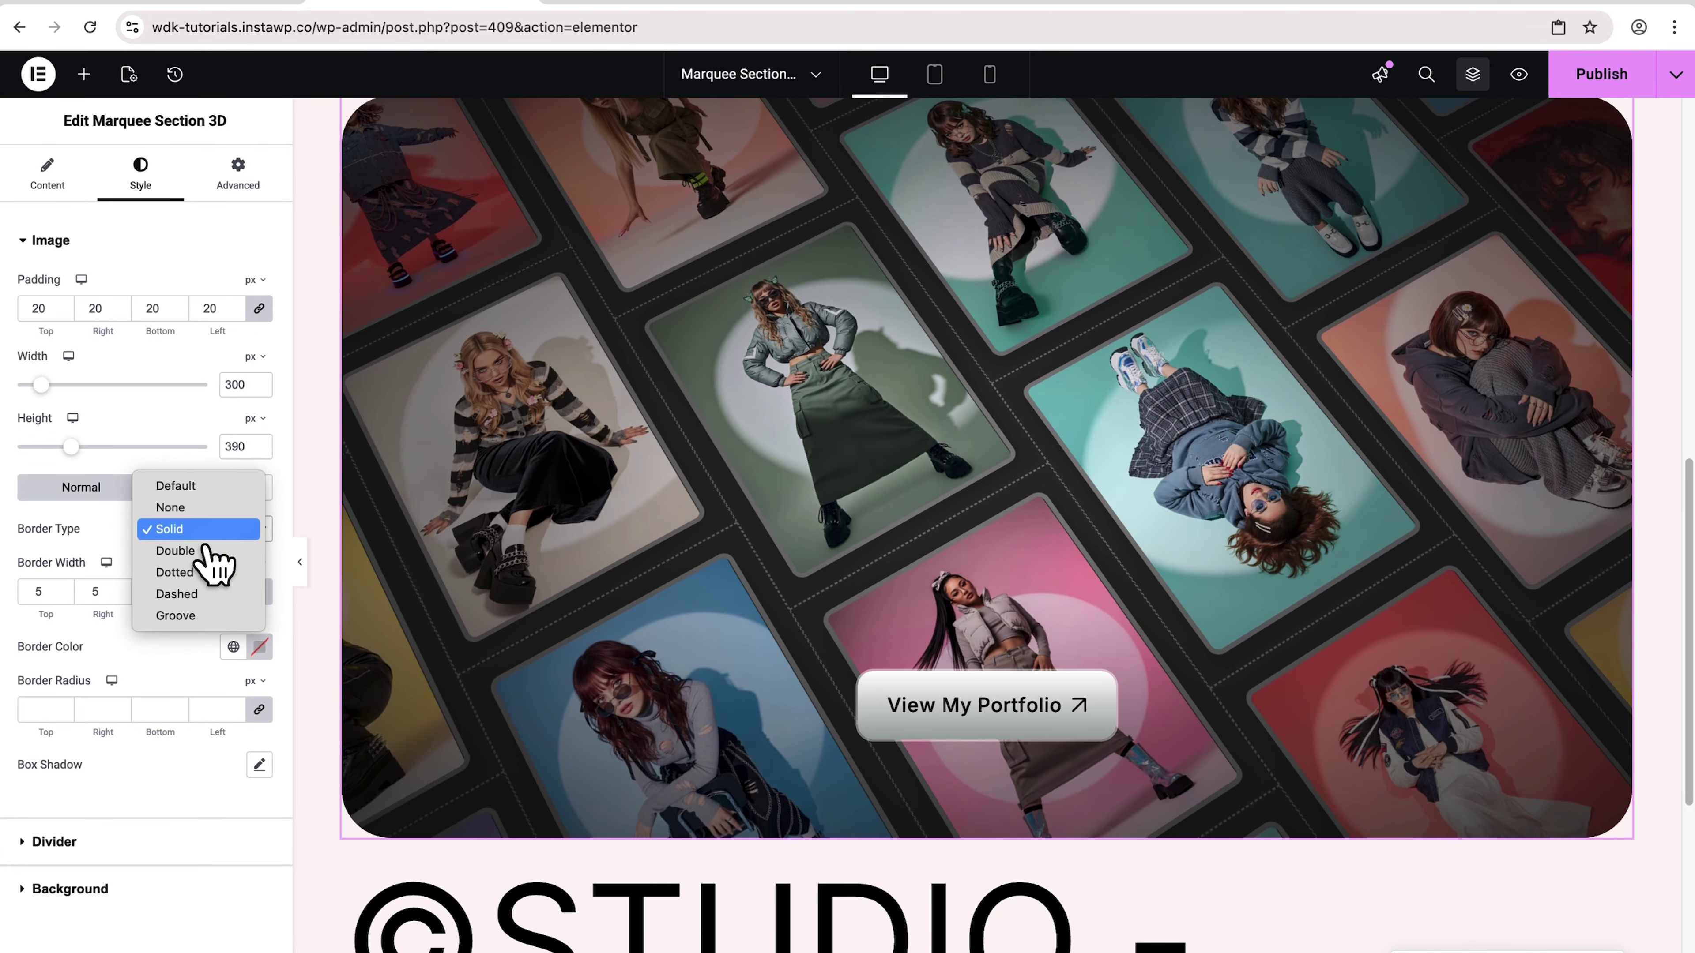
left_click(203, 514)
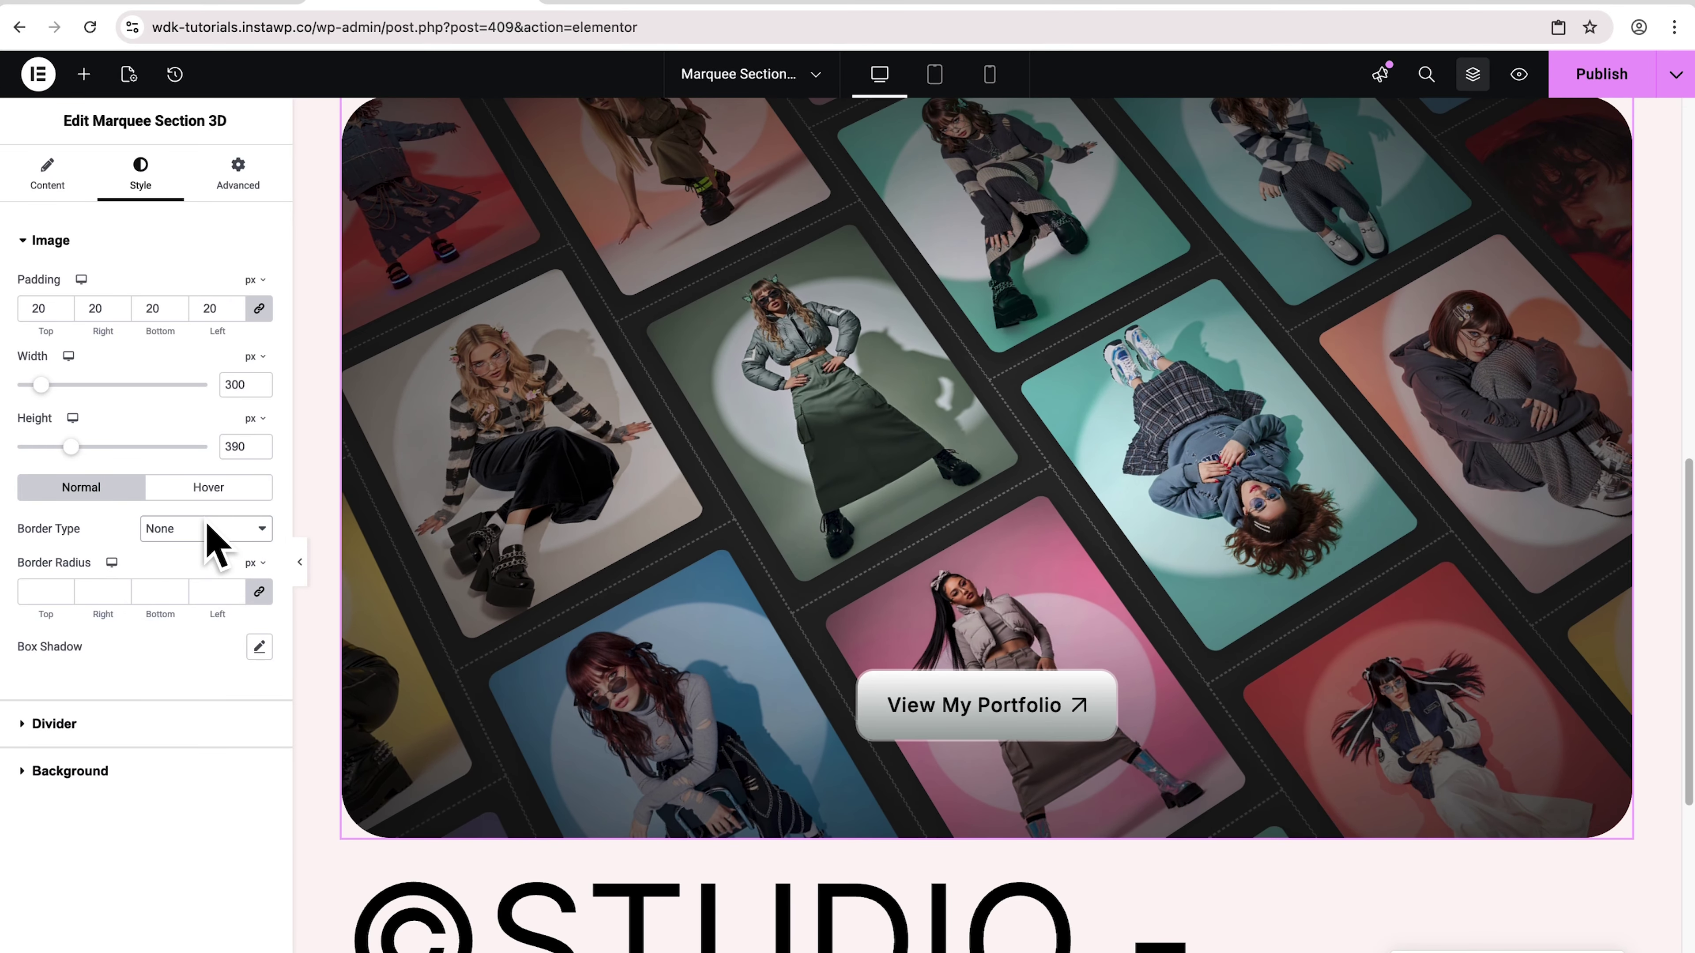
left_click(209, 491)
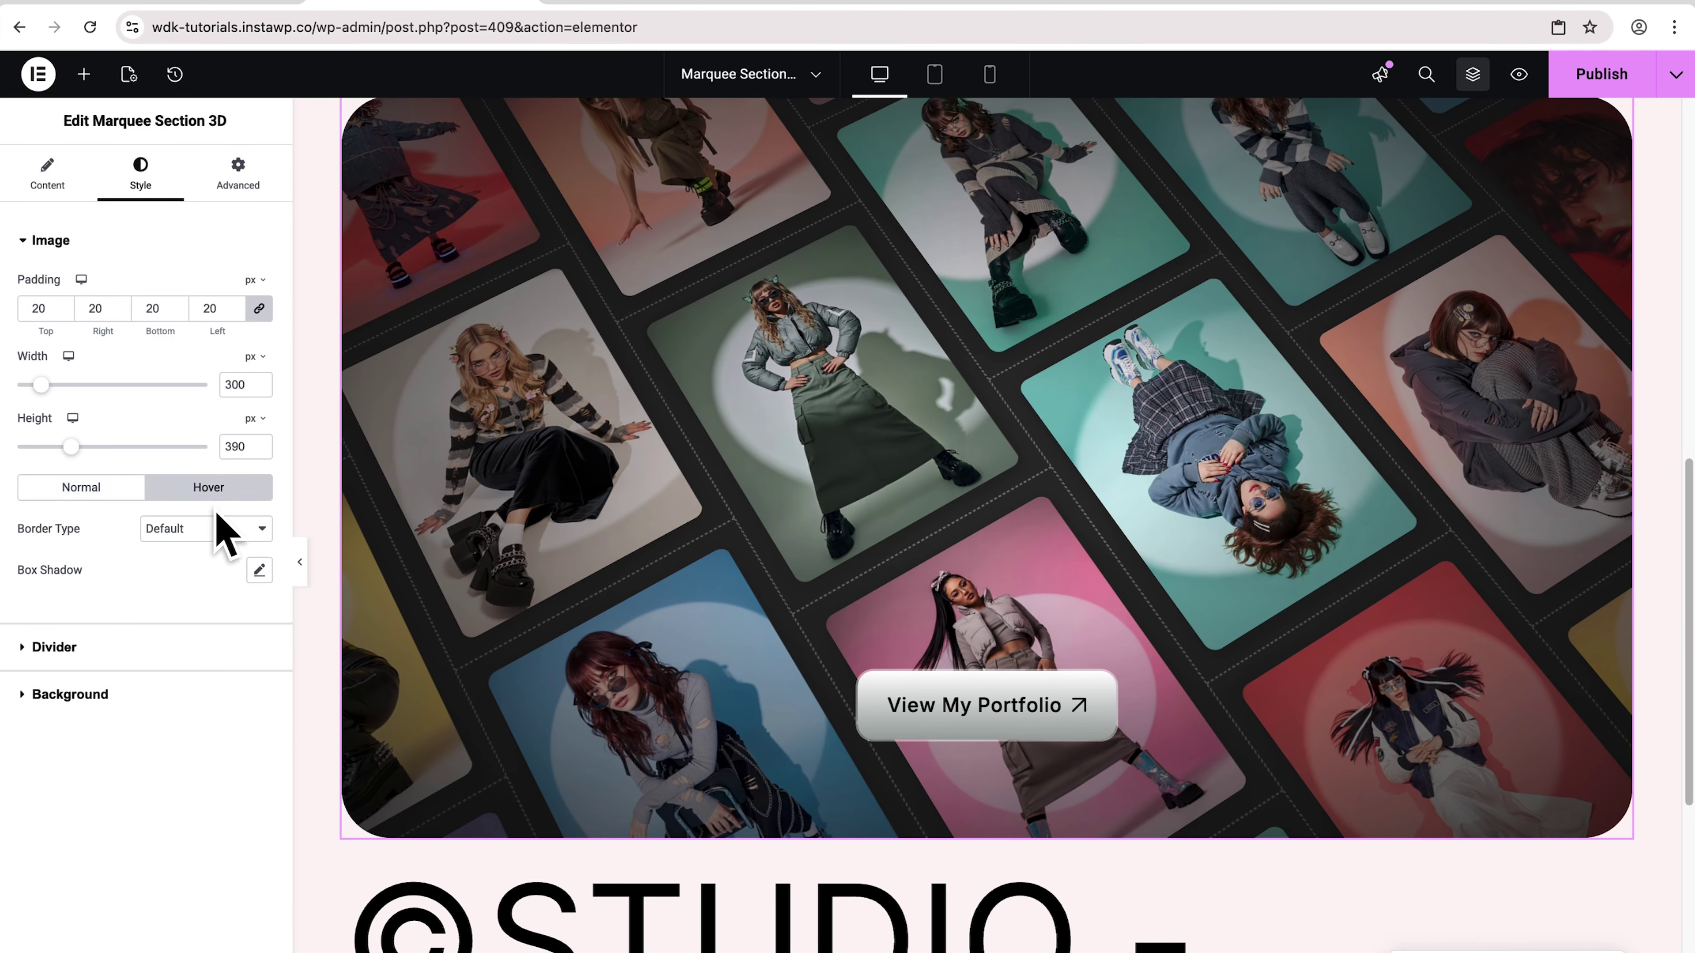
left_click(107, 491)
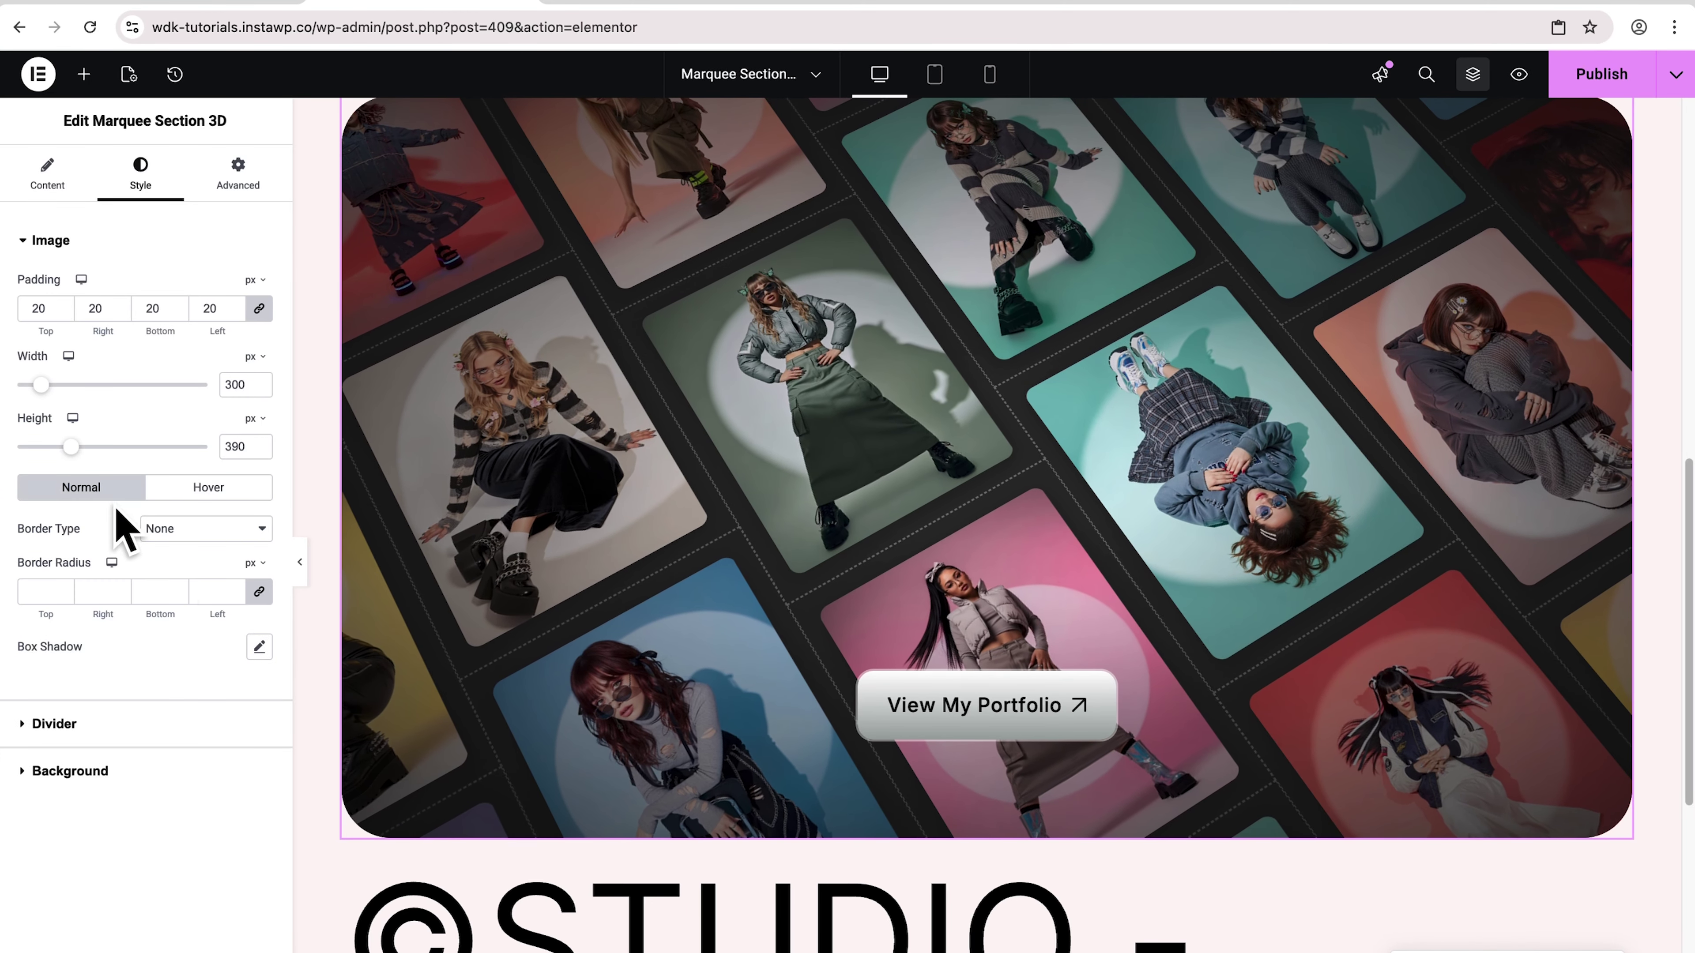
Try a 100 px border radius on the images and settle on 15 px for all corners
left_click(215, 592)
type("100")
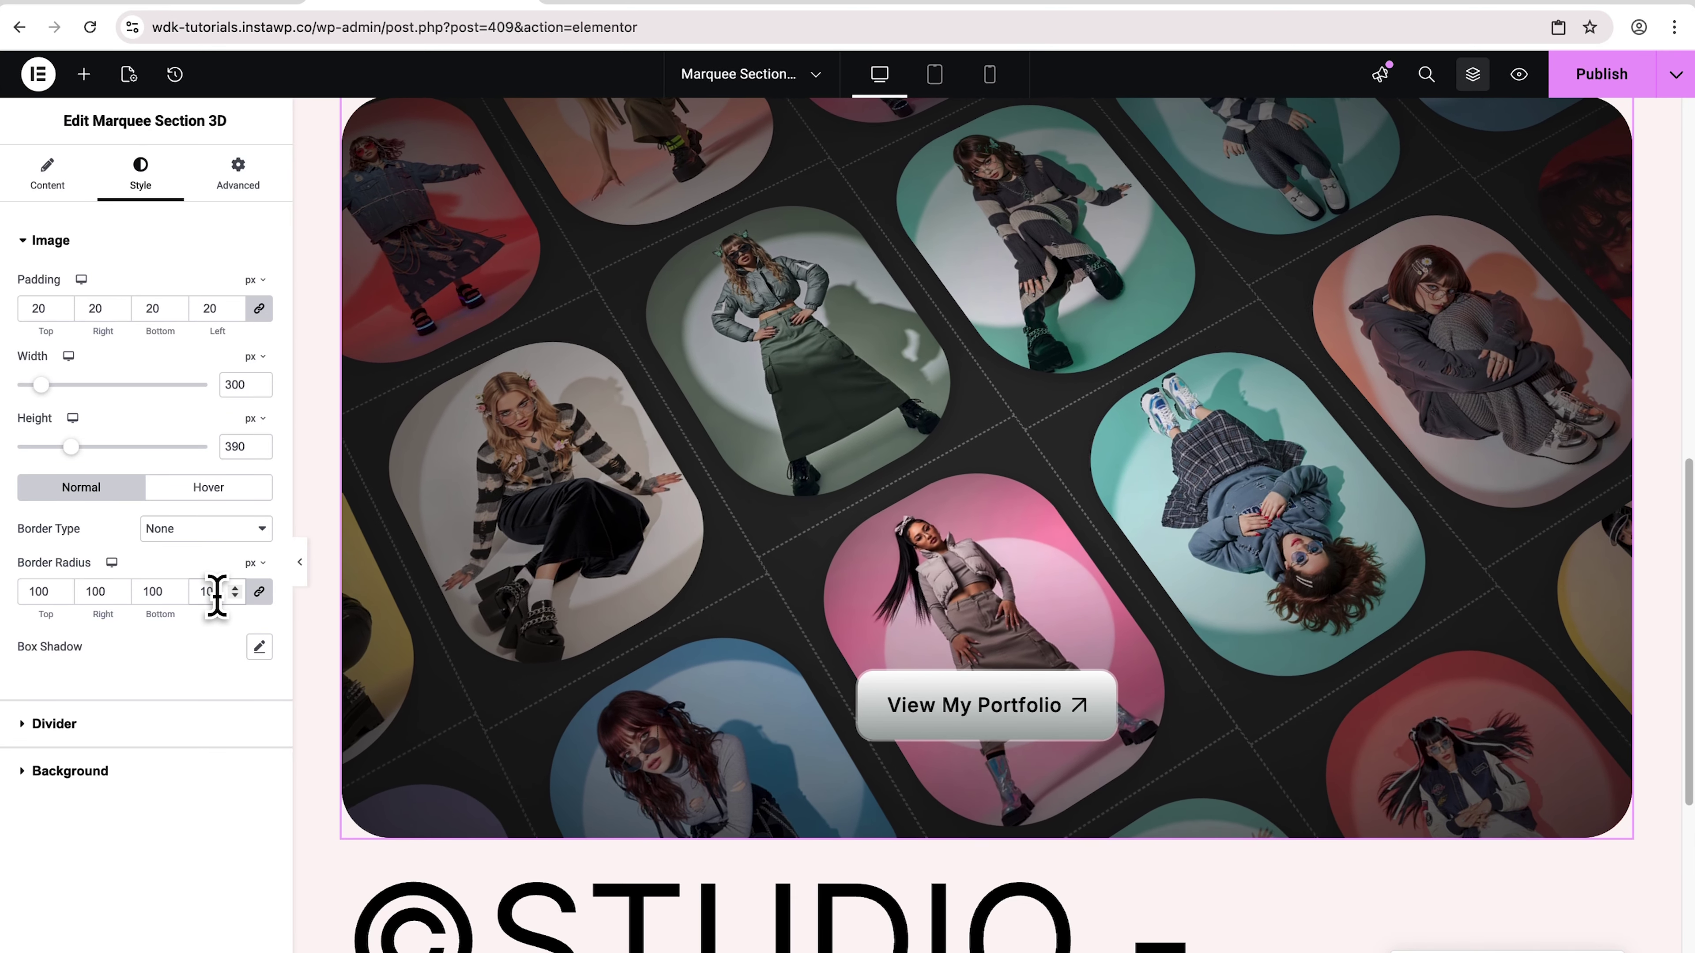
type("20")
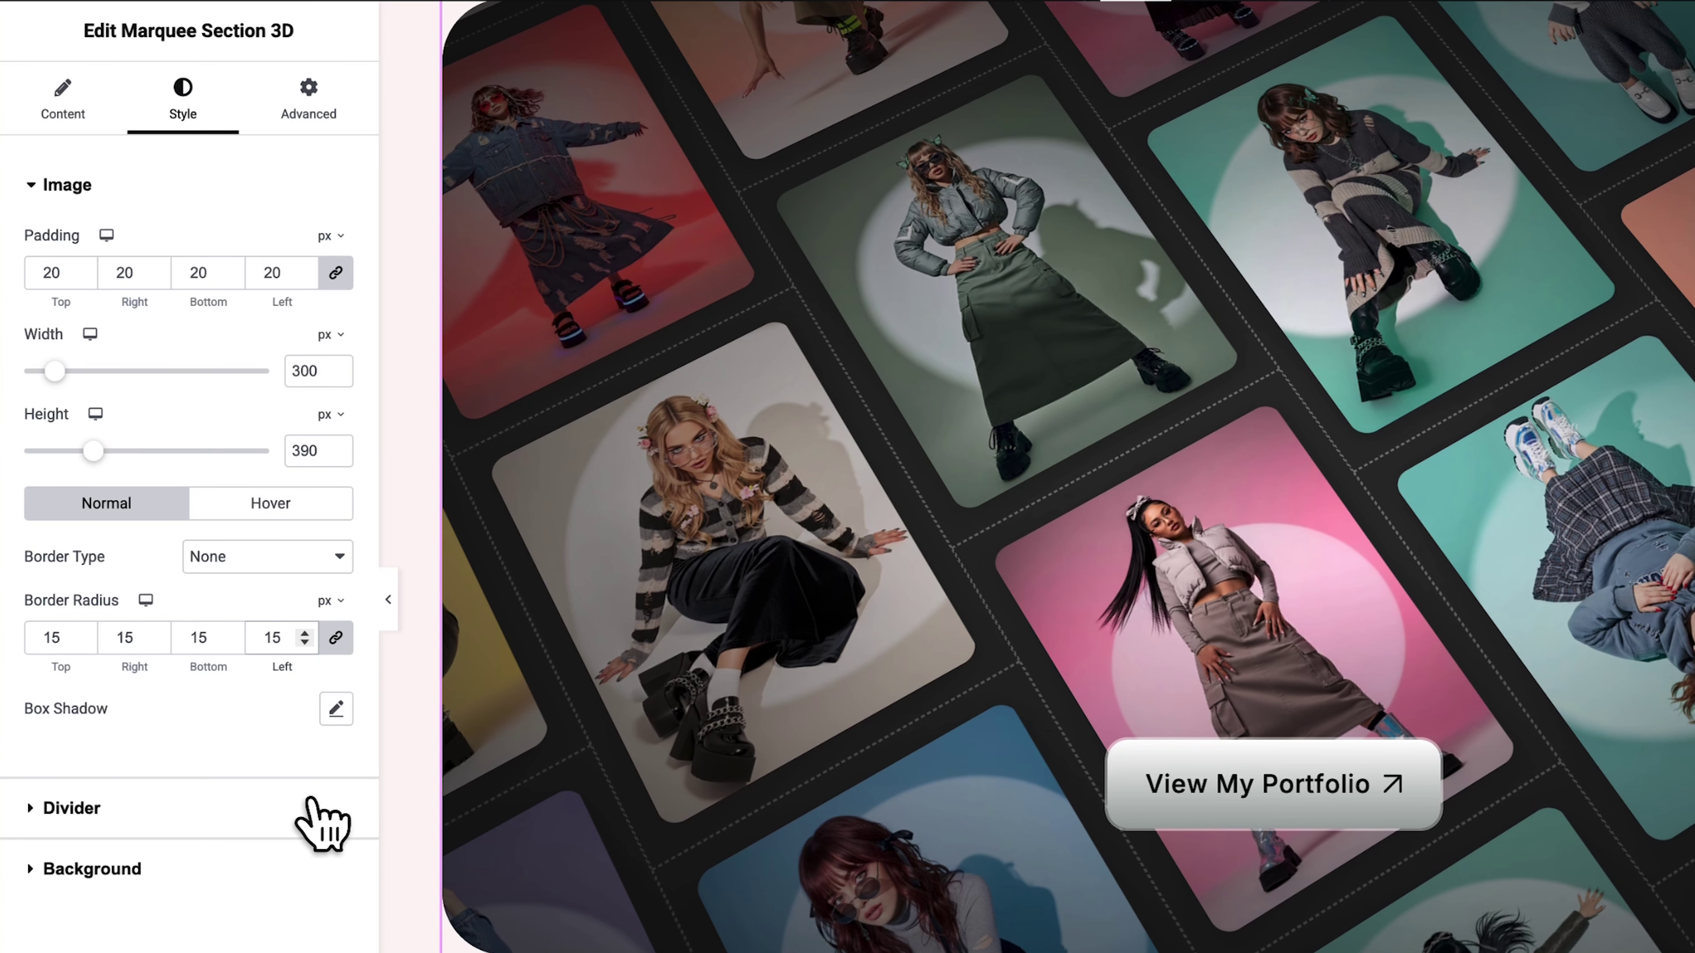
Try Solid, Double, Groove and Dashed as the divider's border type, and settle on Dotted with a 1 px width
left_click(248, 735)
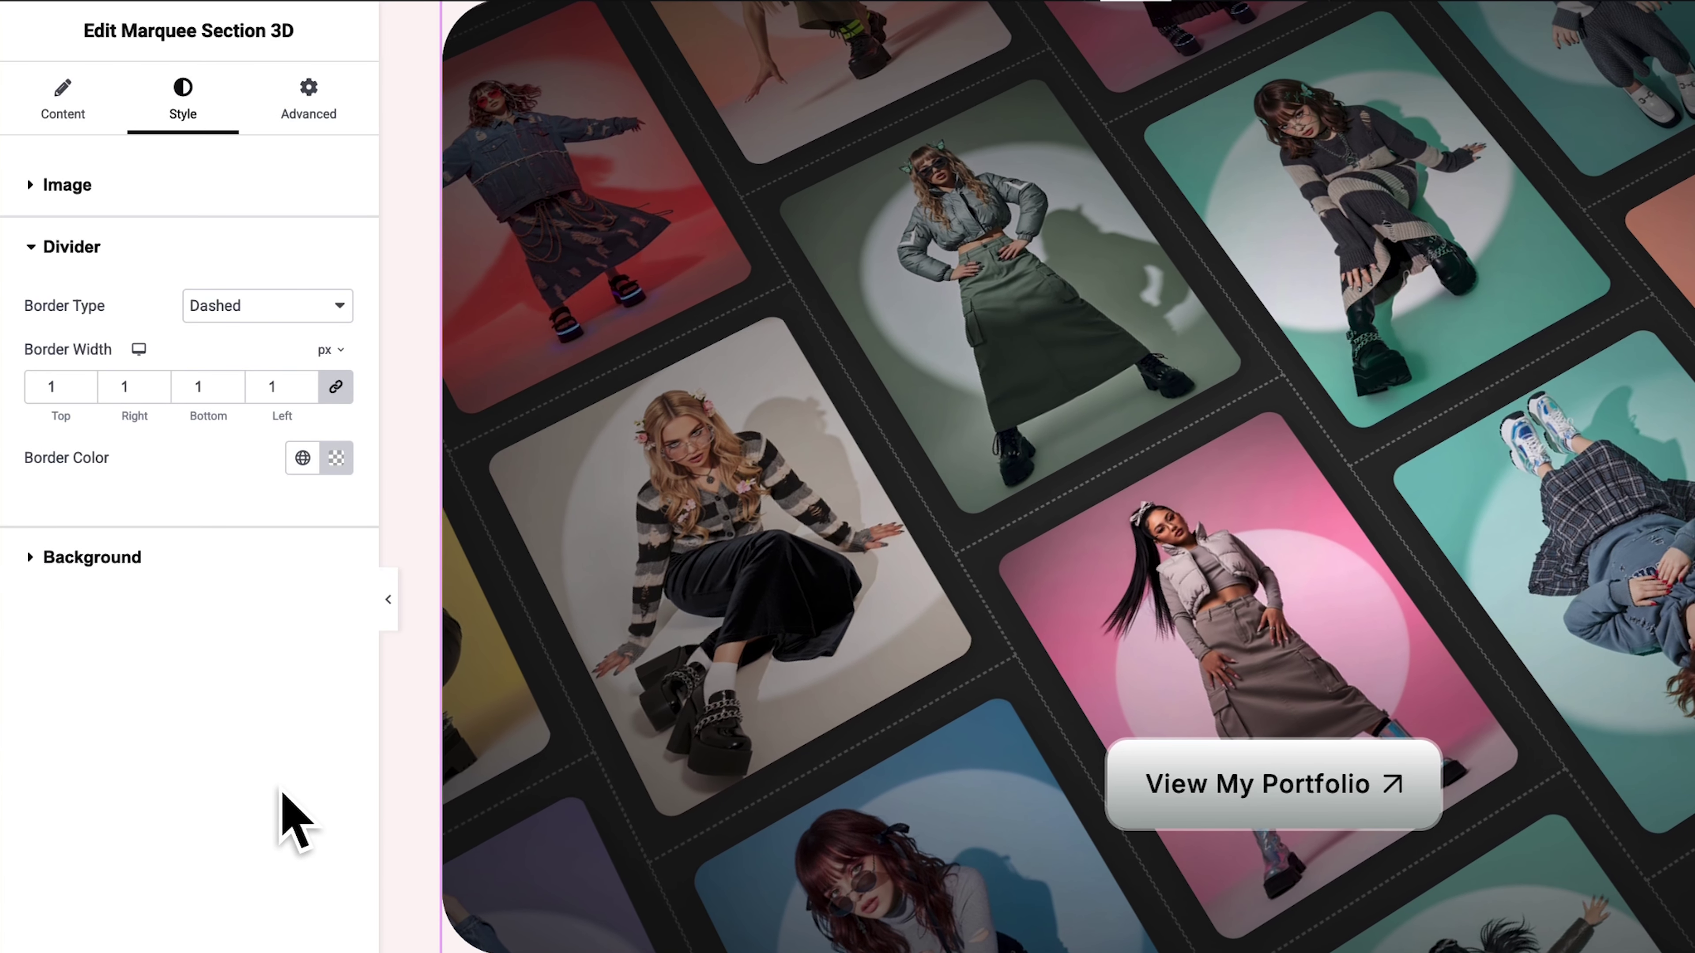
left_click(273, 310)
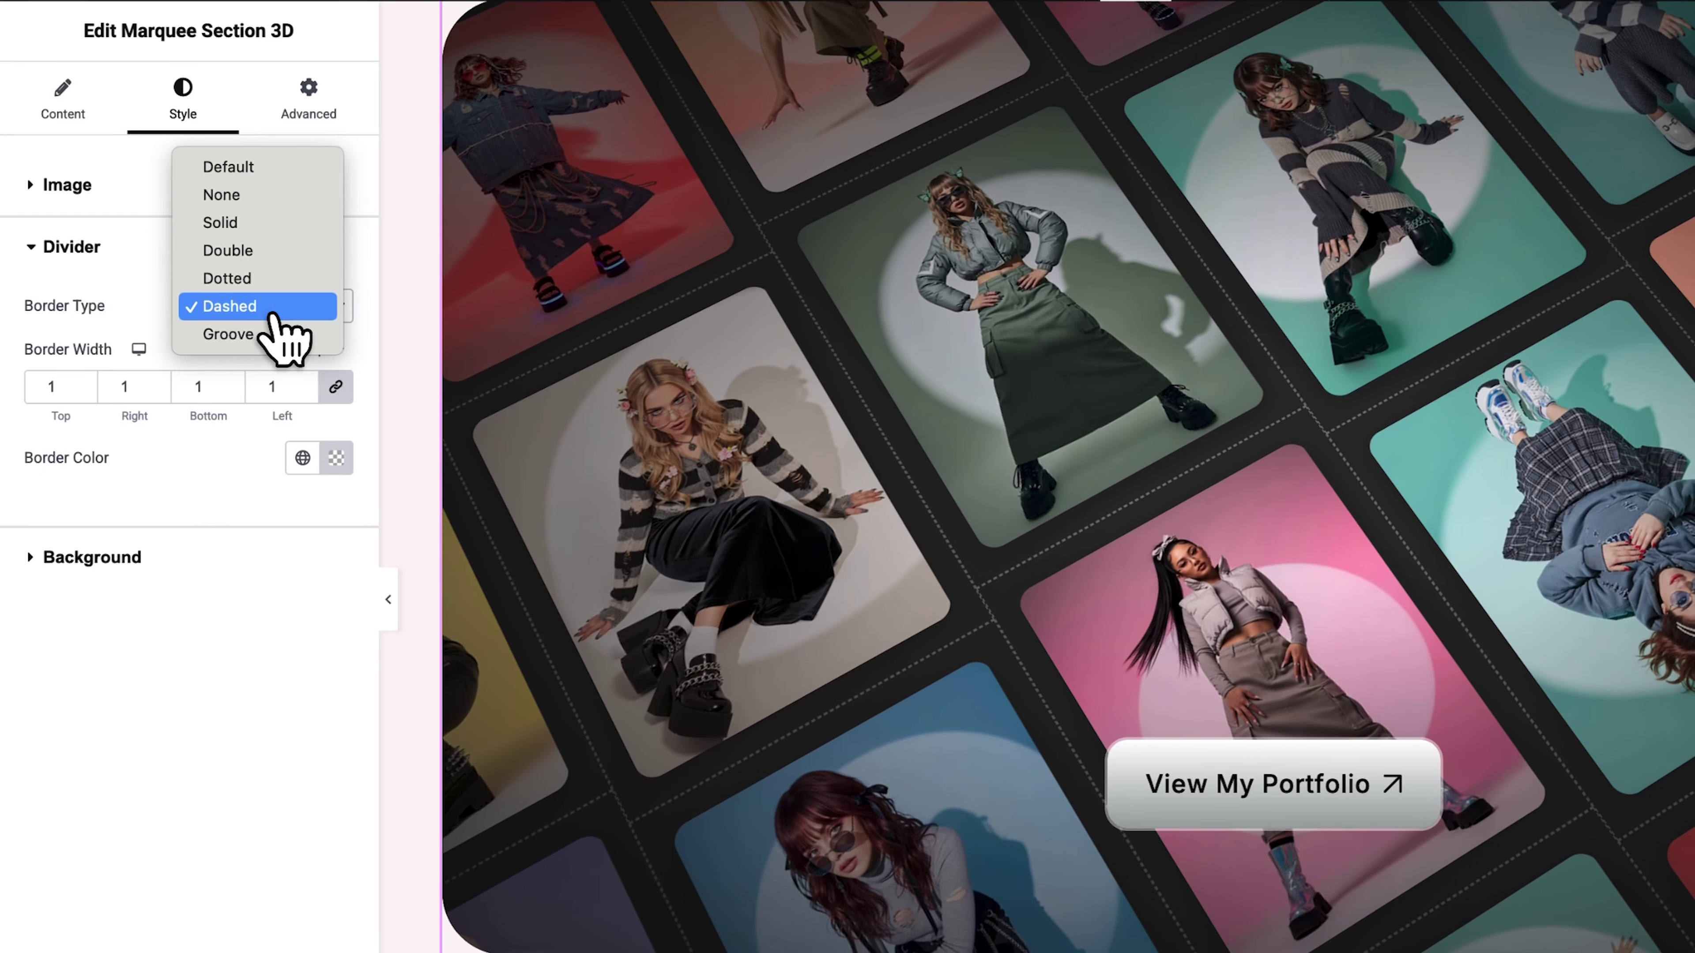
left_click(270, 224)
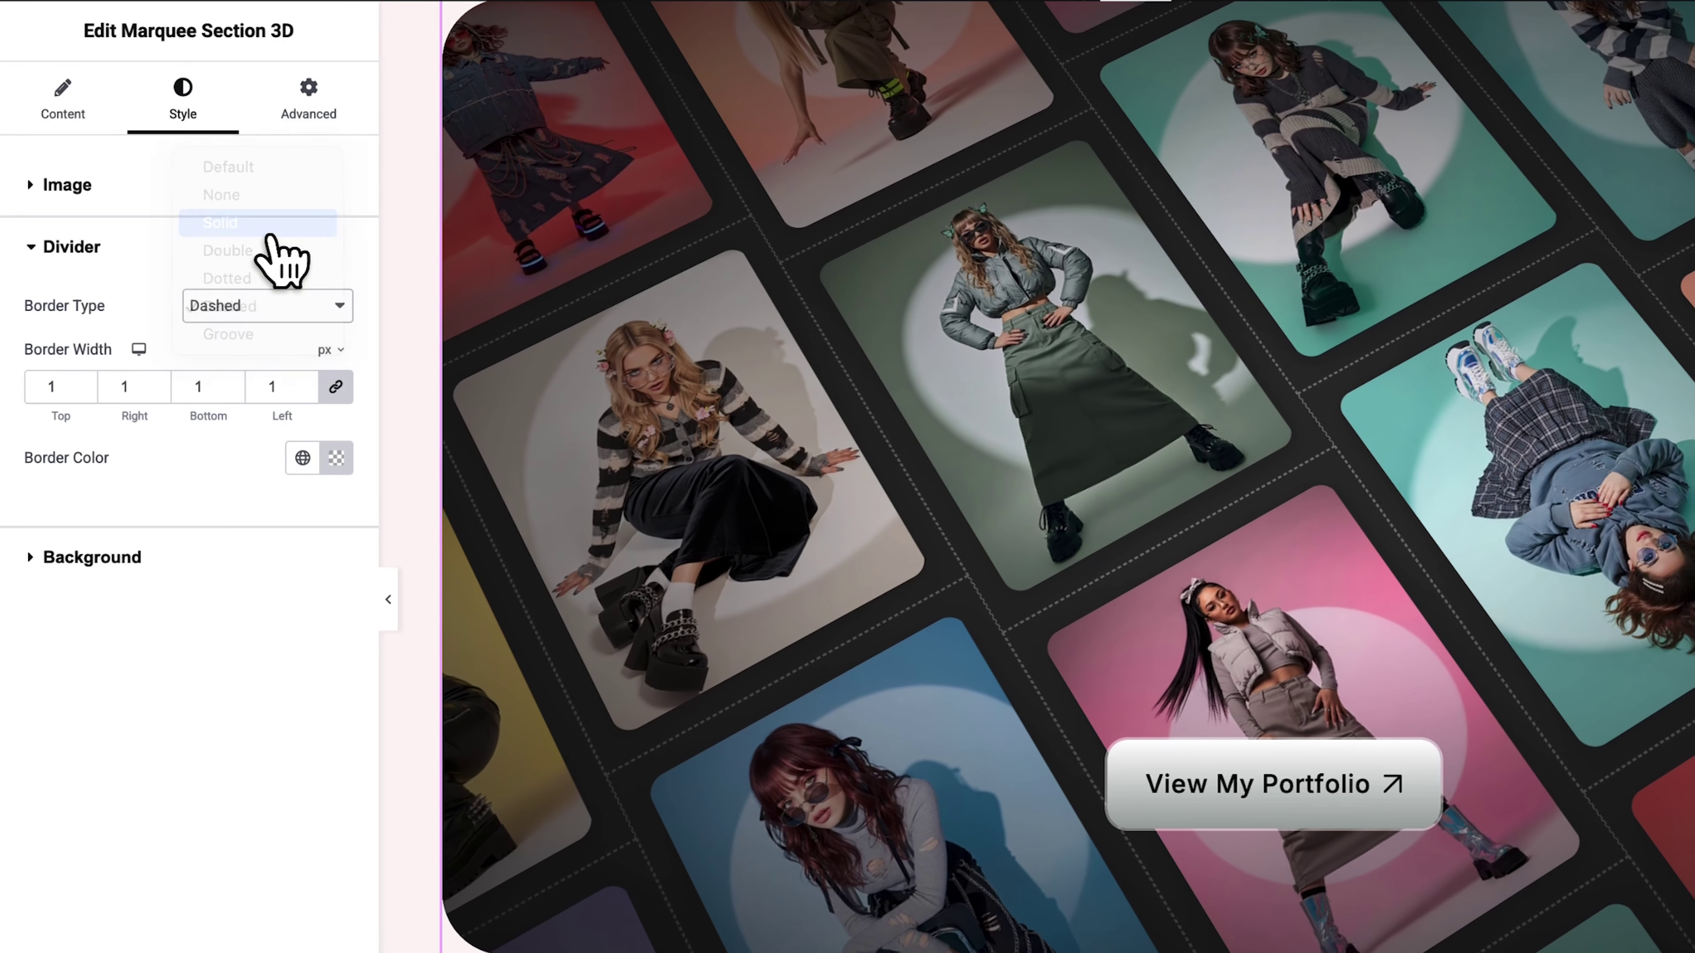
left_click(257, 307)
left_click(253, 338)
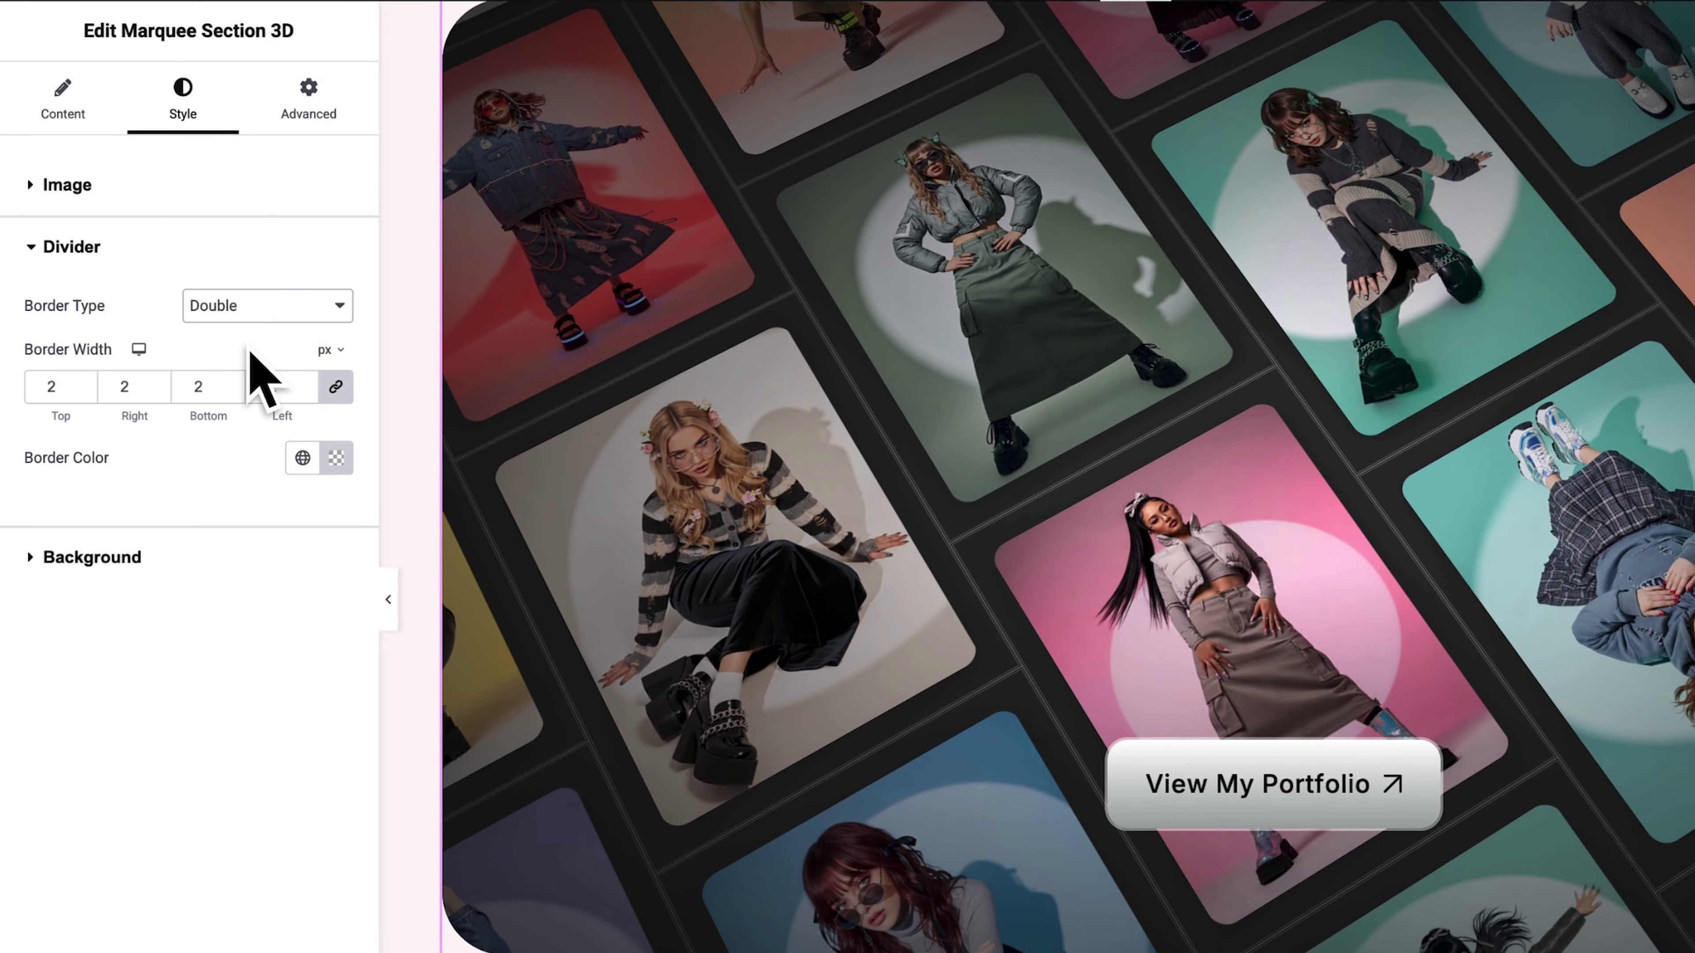
left_click(251, 319)
left_click(257, 384)
left_click(257, 310)
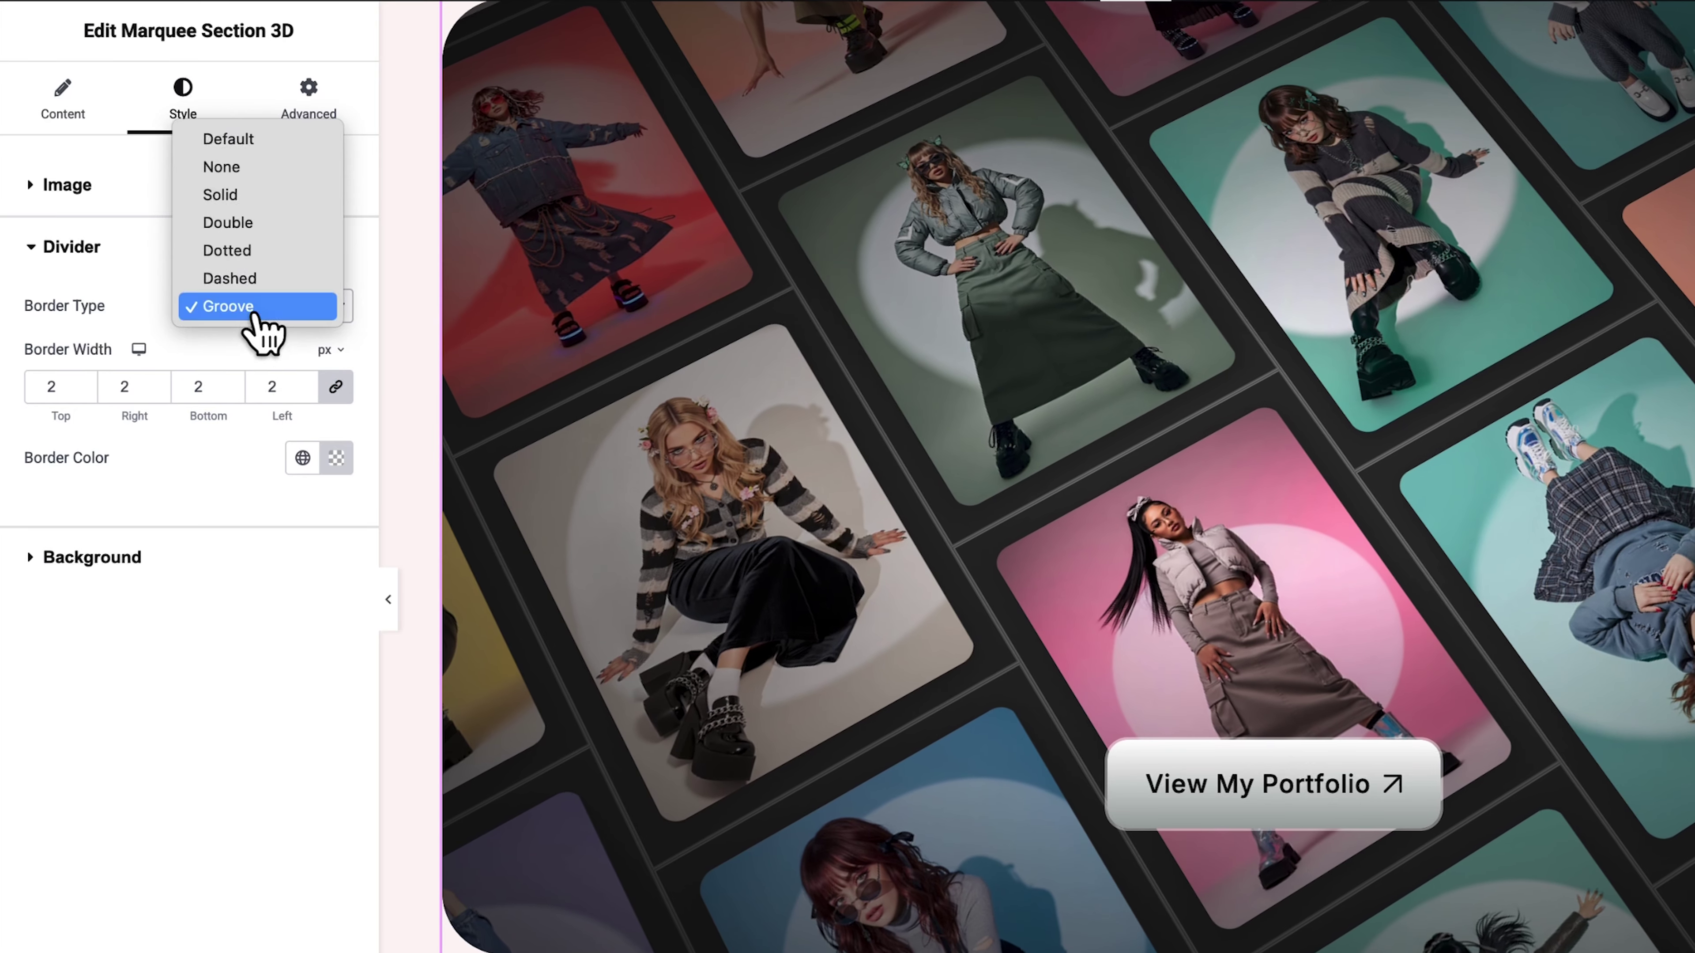
left_click(253, 284)
left_click(255, 309)
left_click(264, 279)
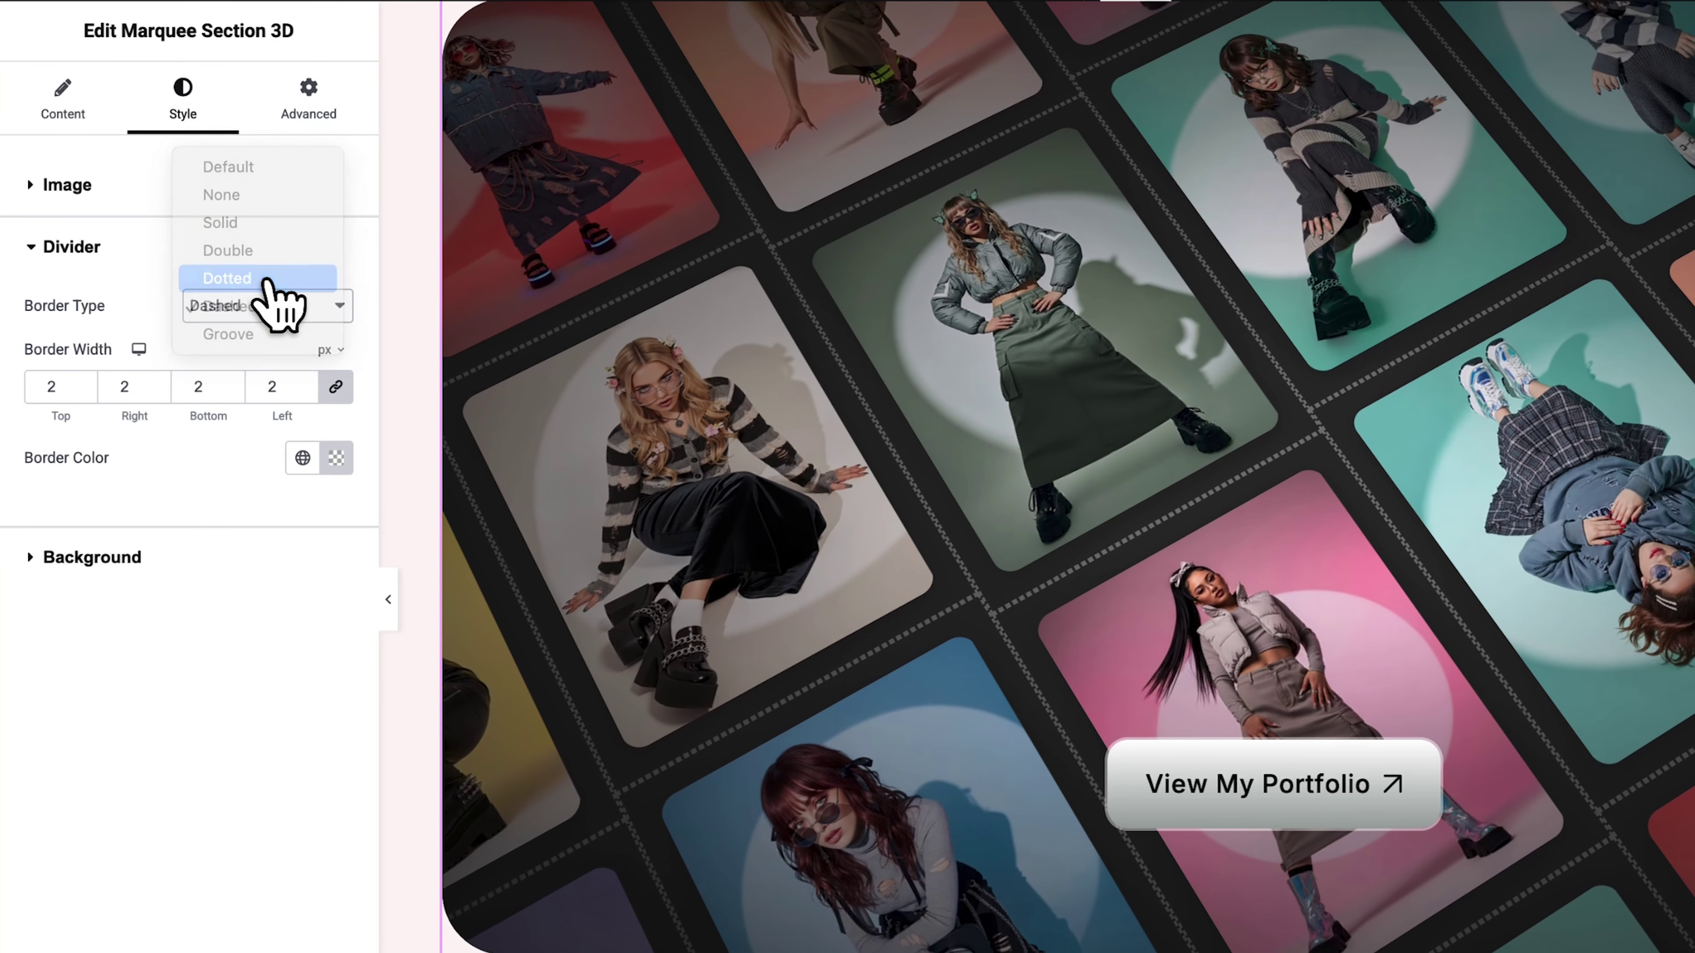
left_click_drag(278, 390, 258, 387)
type("1")
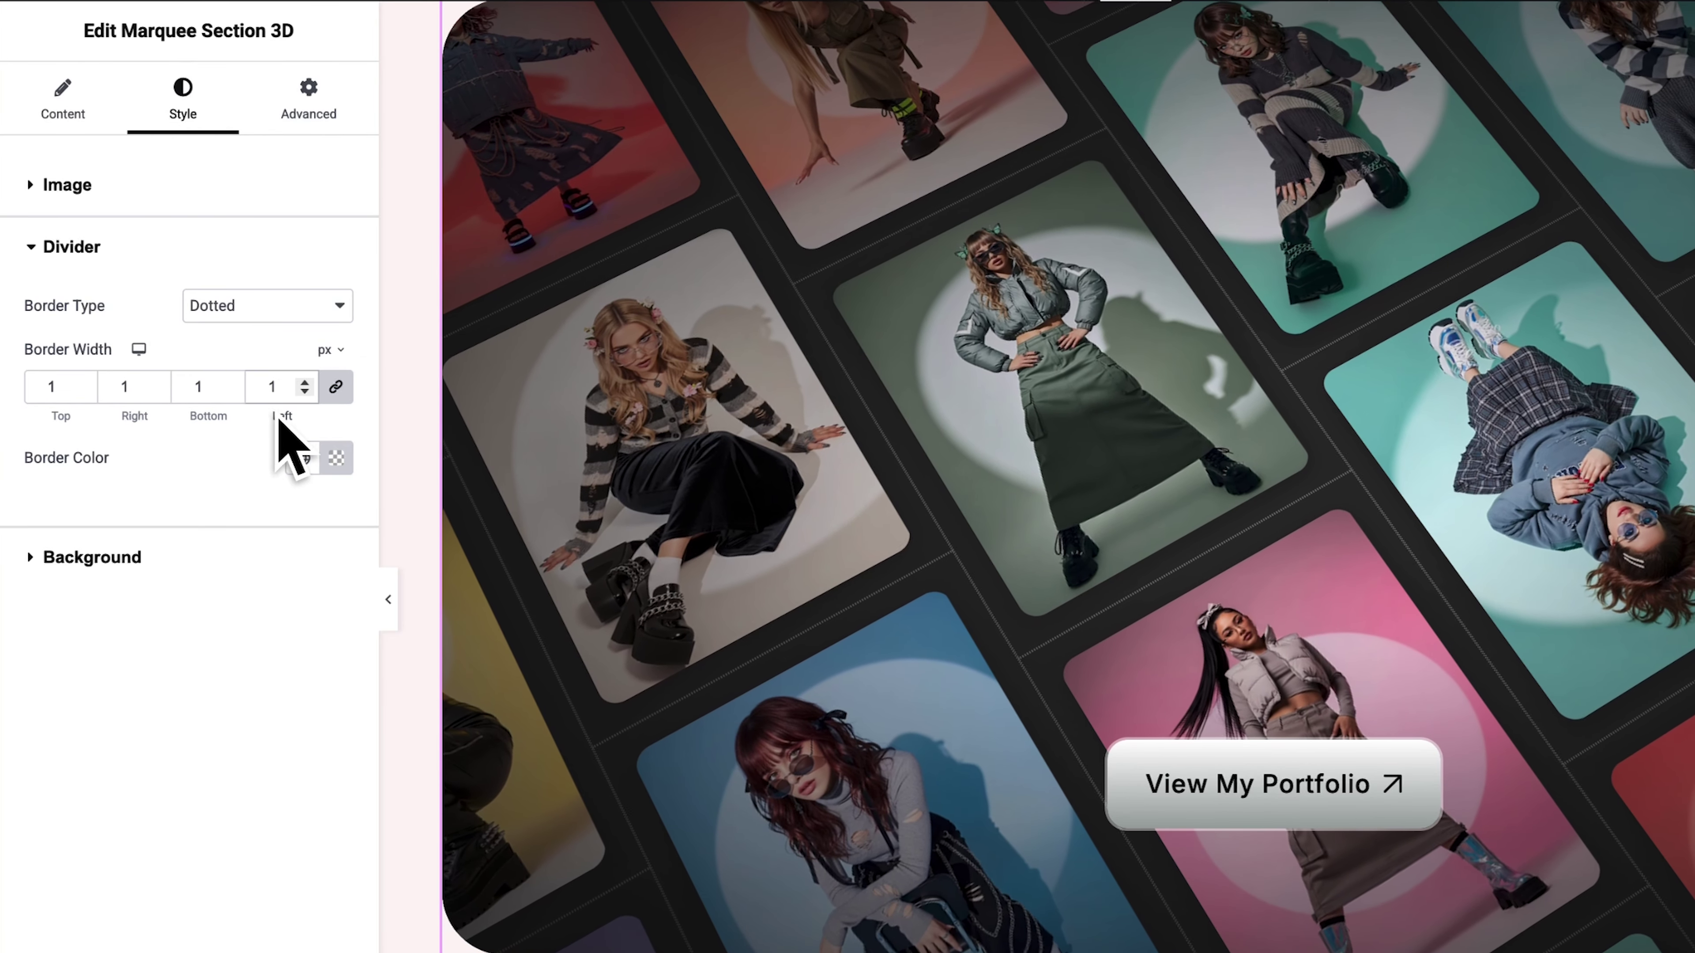
Set the divider's border color to the semi-transparent green #57FFC866
left_click(349, 458)
left_click(309, 758)
left_click(398, 561)
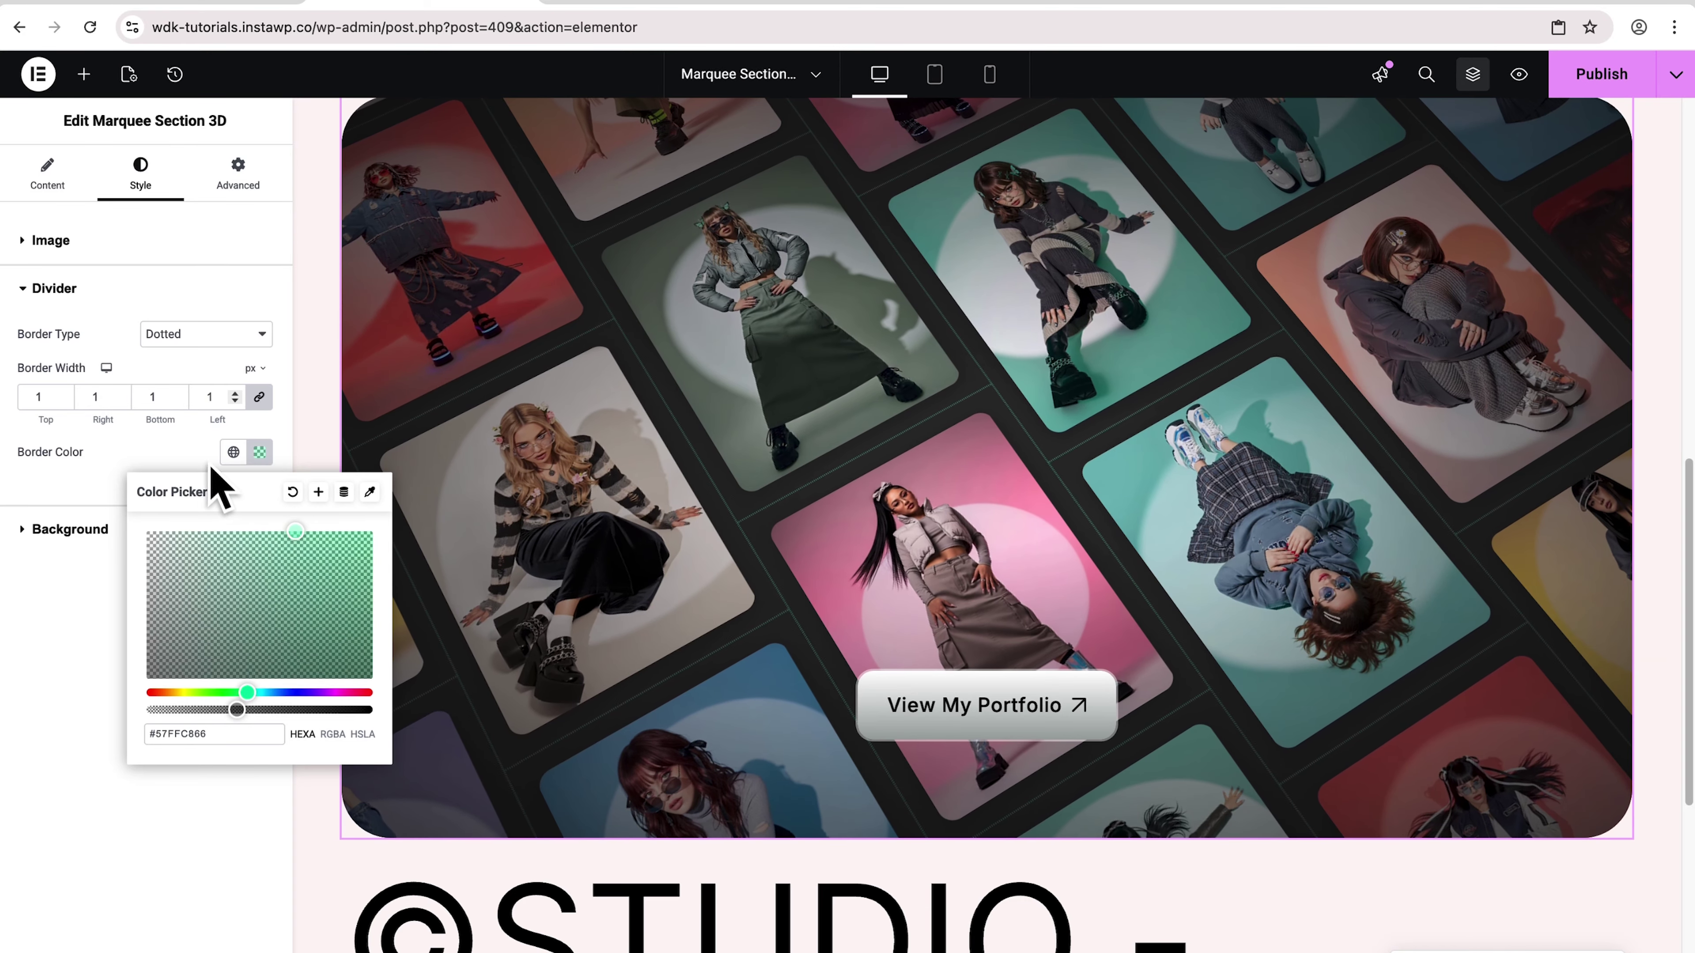
Set the marquee background's width to 100%, its height to 81 vh and its horizontal offset to 65%
left_click(70, 529)
left_click_drag(24, 403, 227, 400)
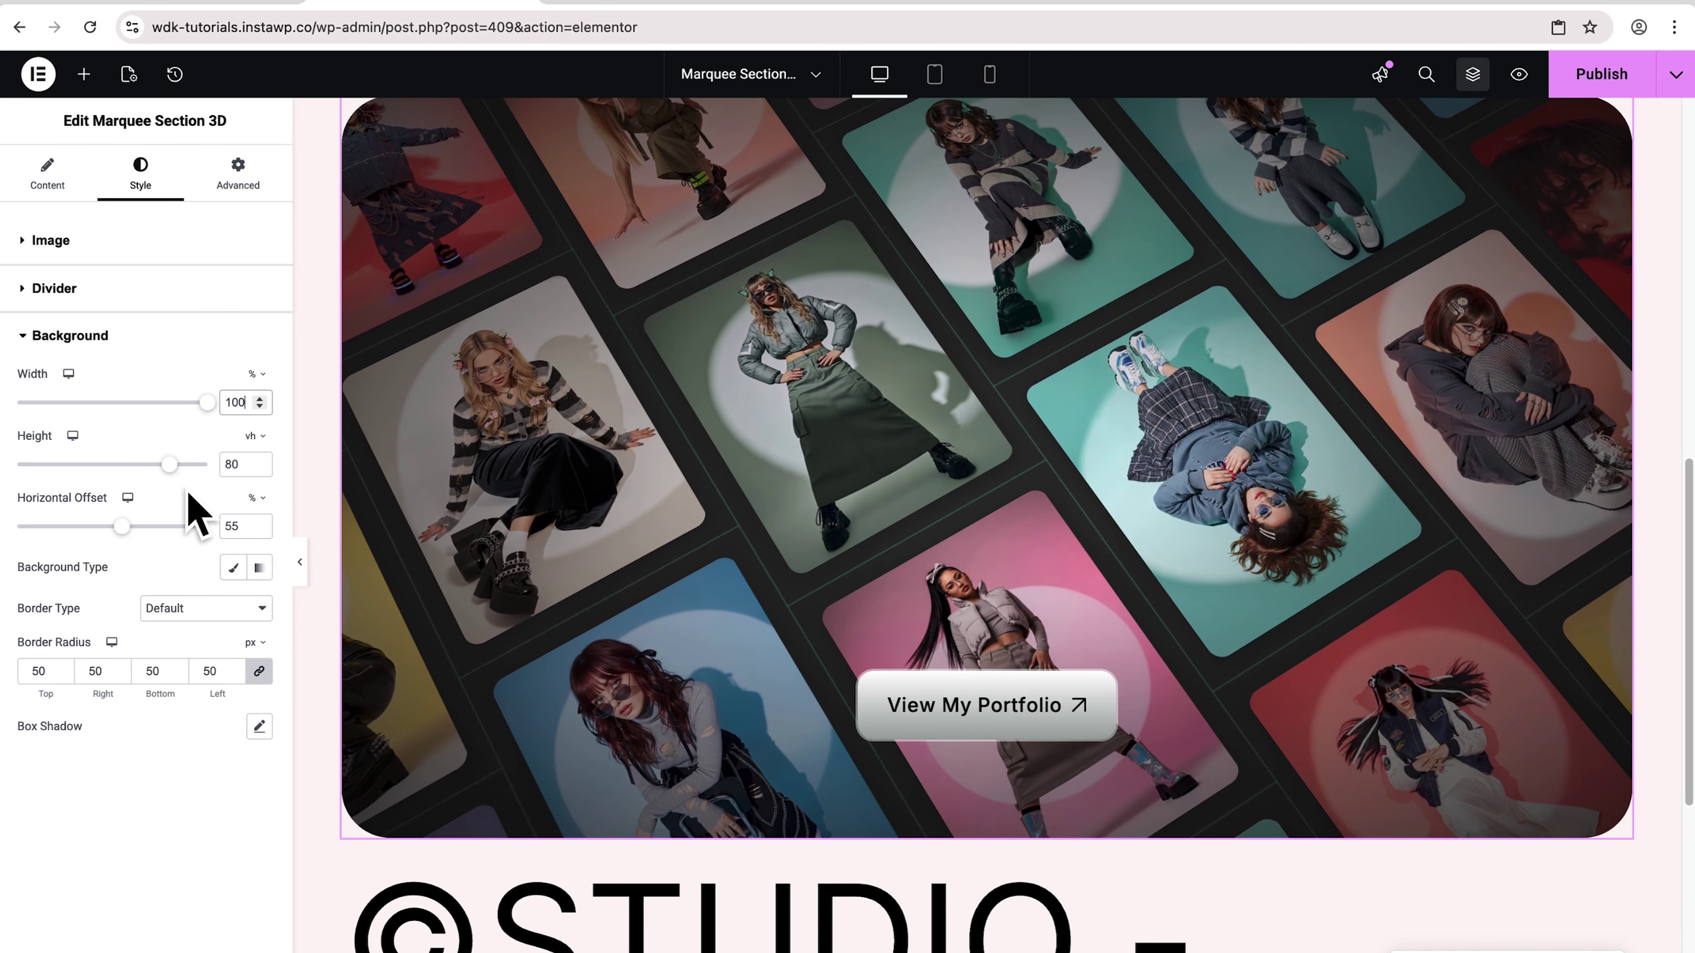
mouse_move(170, 467)
left_mouse_down()
mouse_move(130, 468)
mouse_move(180, 466)
mouse_move(177, 480)
left_mouse_up()
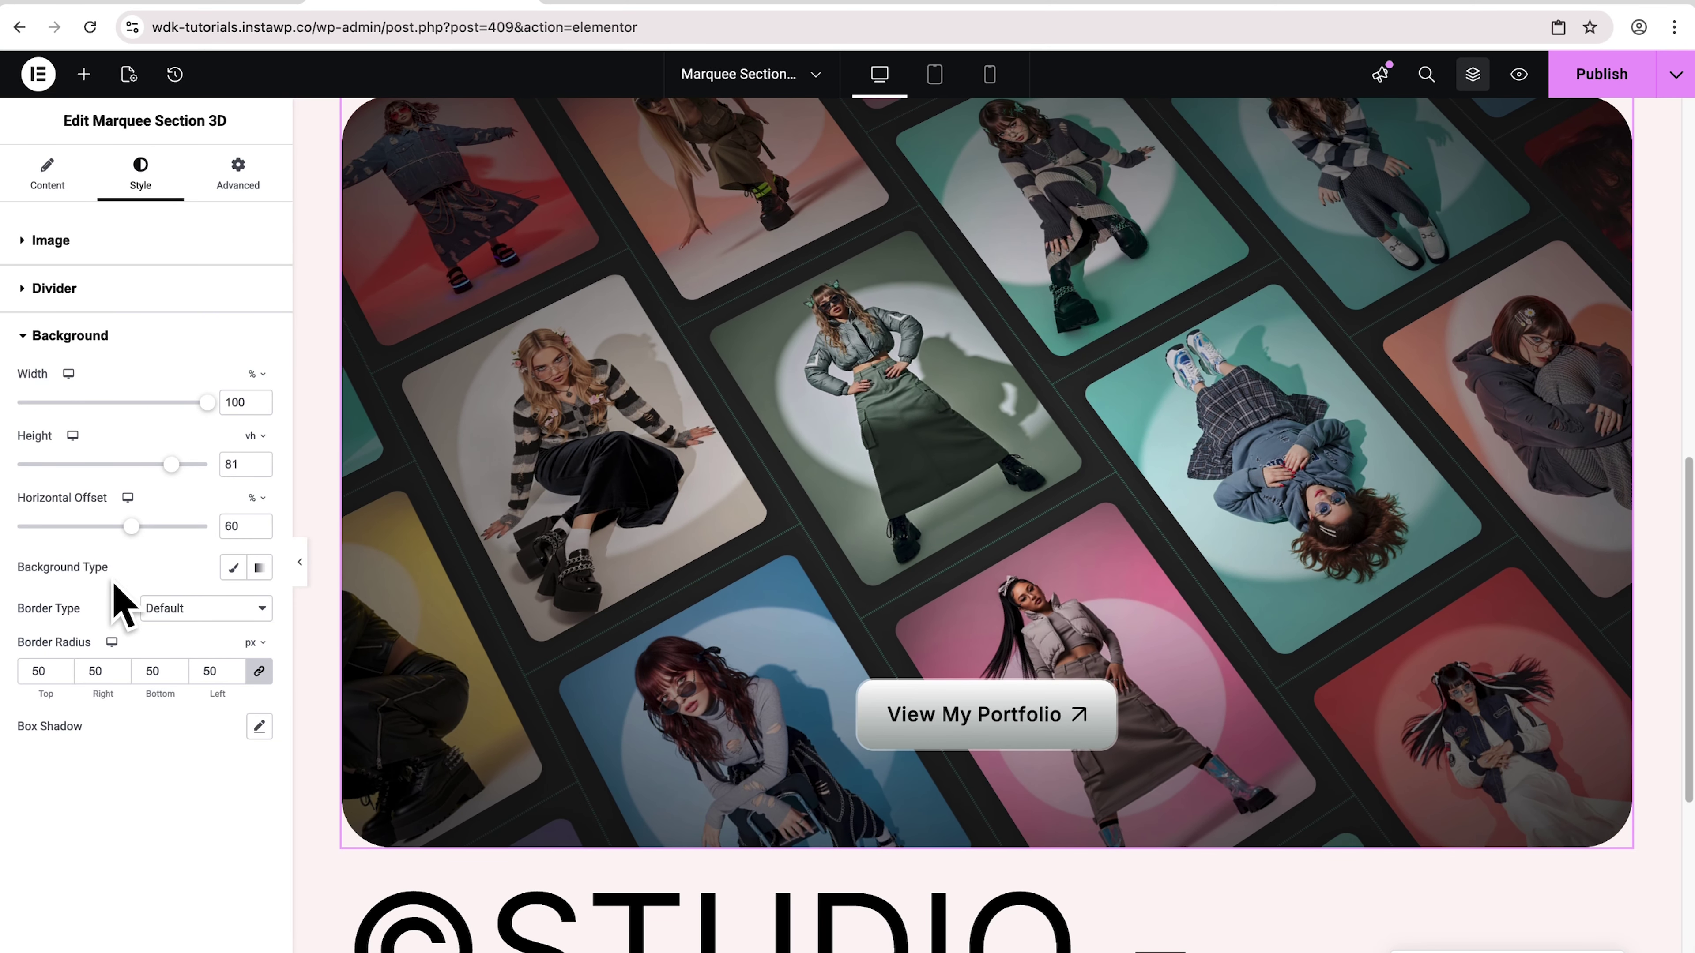
left_click_drag(132, 526, 140, 526)
Choose the classic background type for the marquee and give it a dark gray color
left_click(233, 567)
left_click(260, 608)
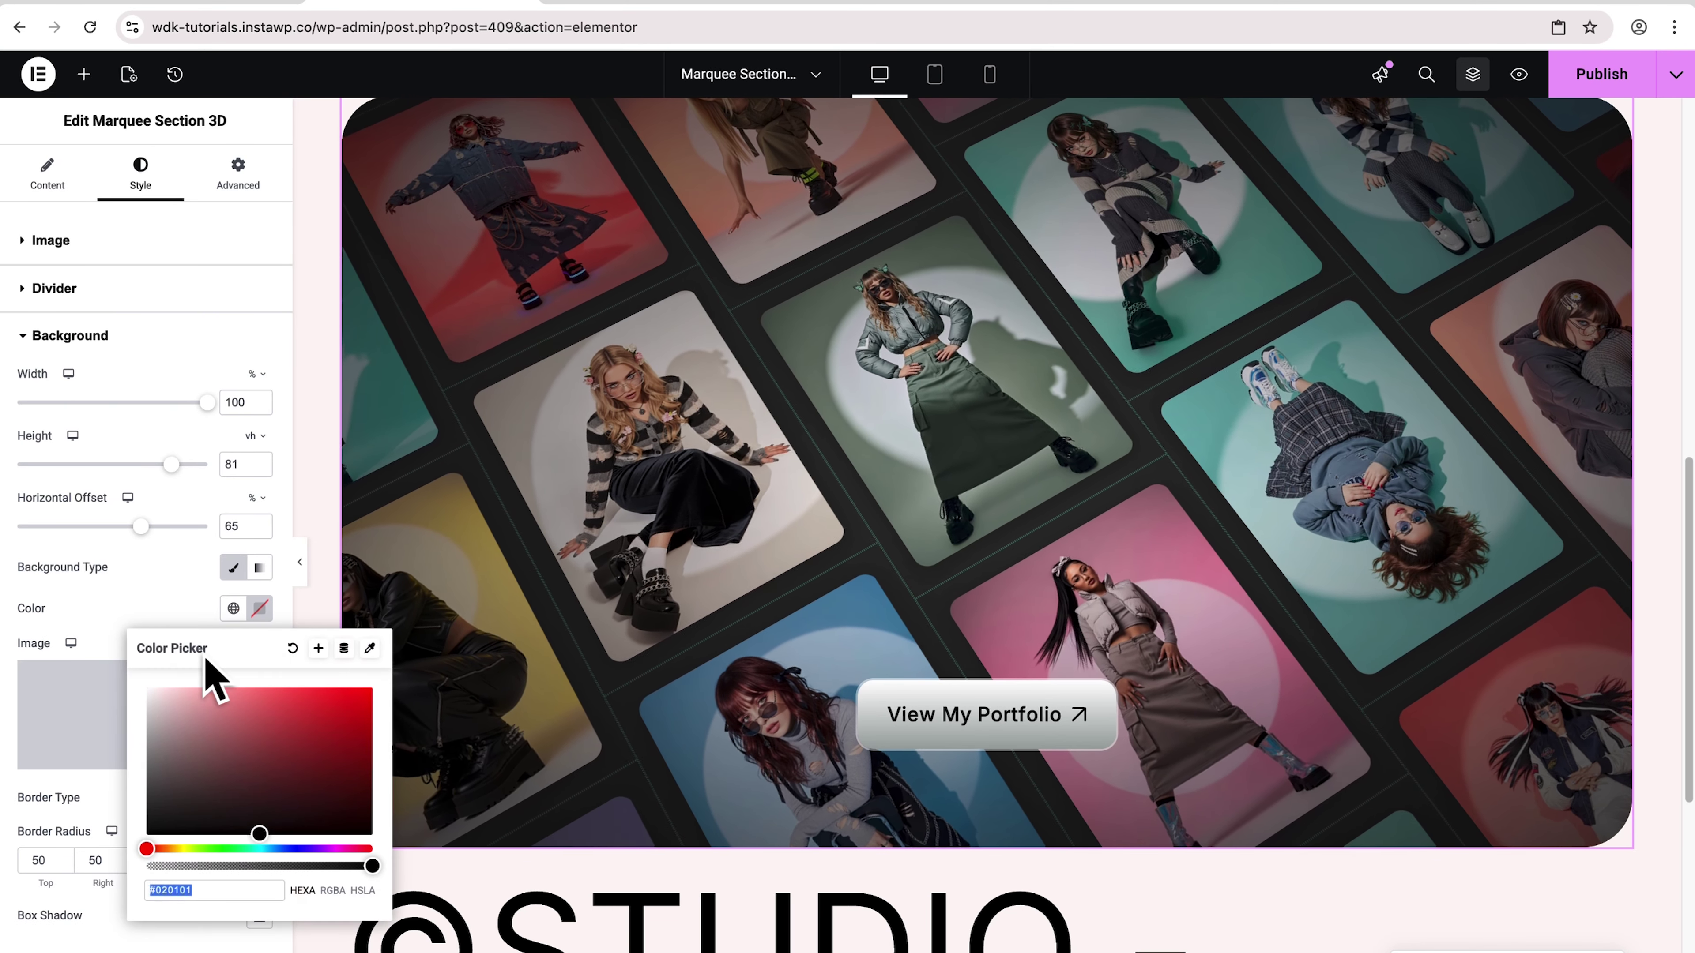
left_click_drag(146, 717, 144, 785)
left_click(80, 592)
Try a solid 10 px border in the red #E23333 around the marquee background
left_click(170, 798)
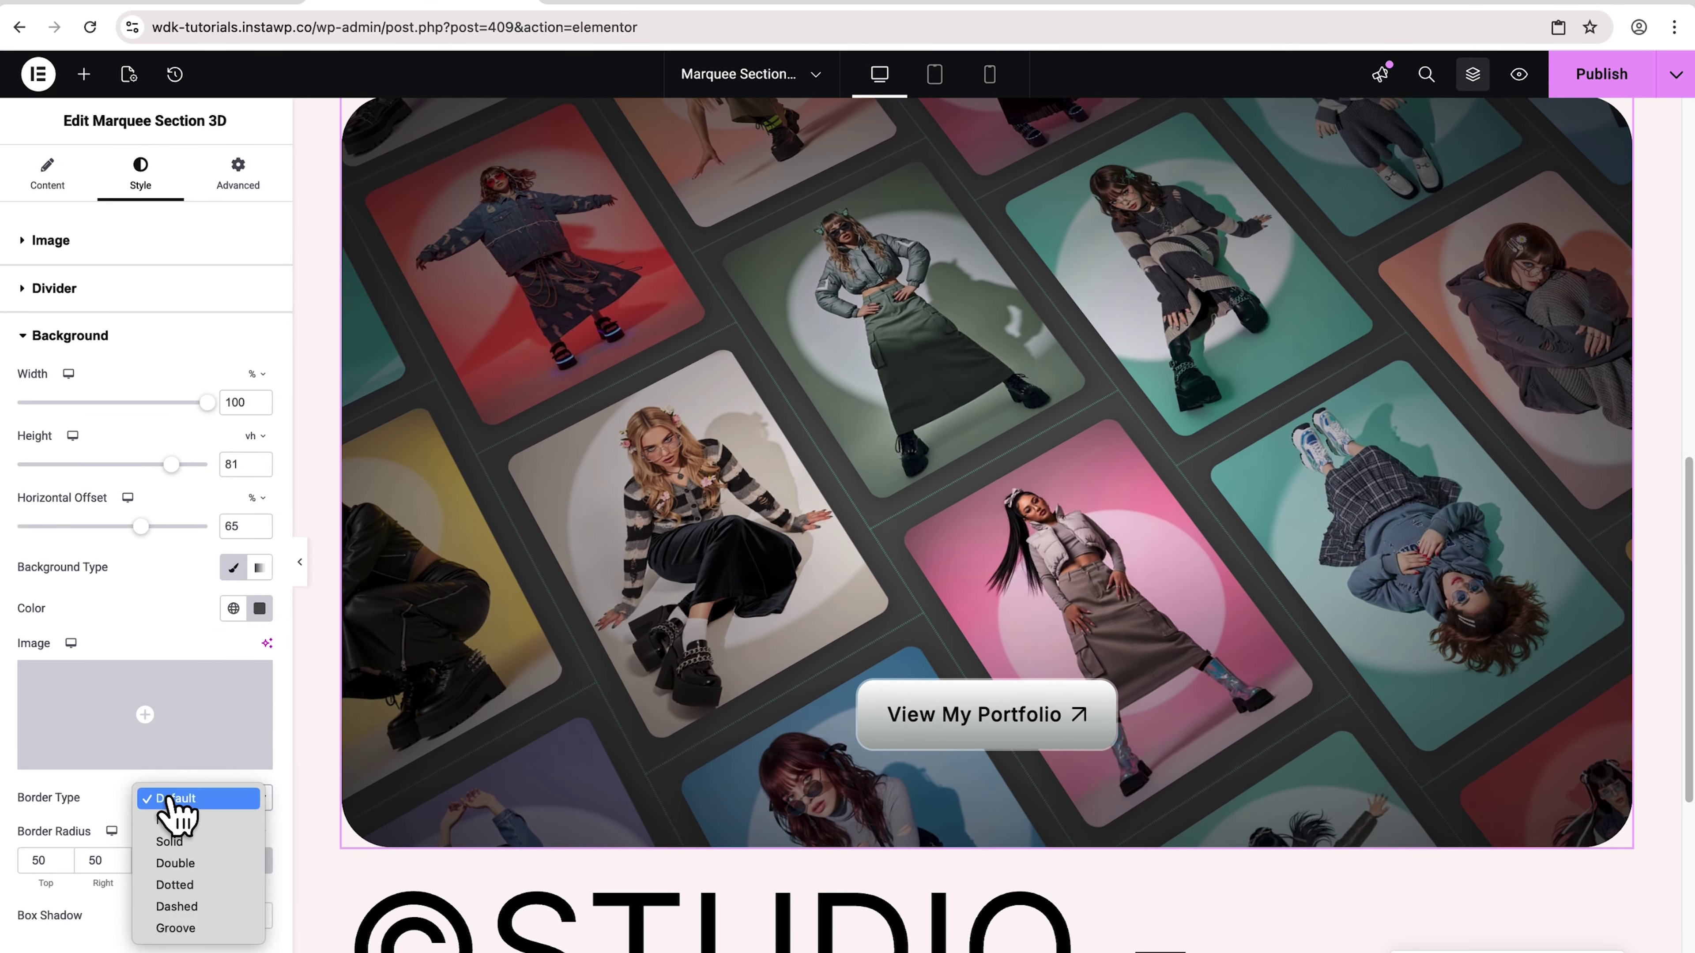
left_click(173, 842)
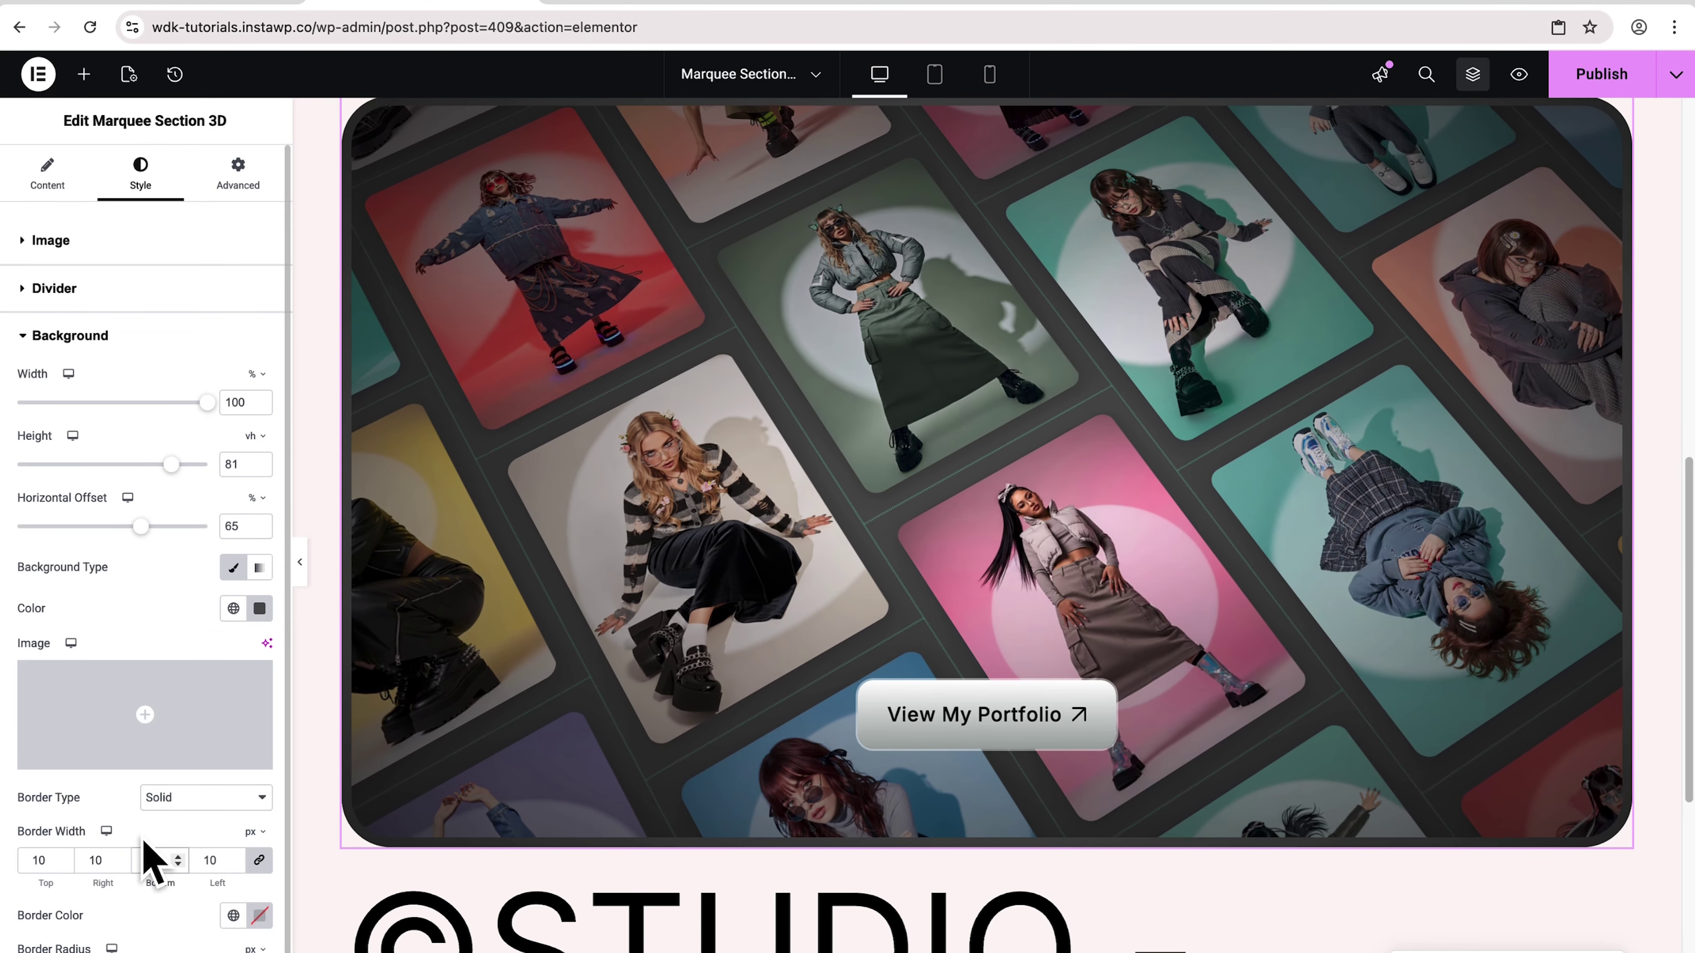
left_click(259, 915)
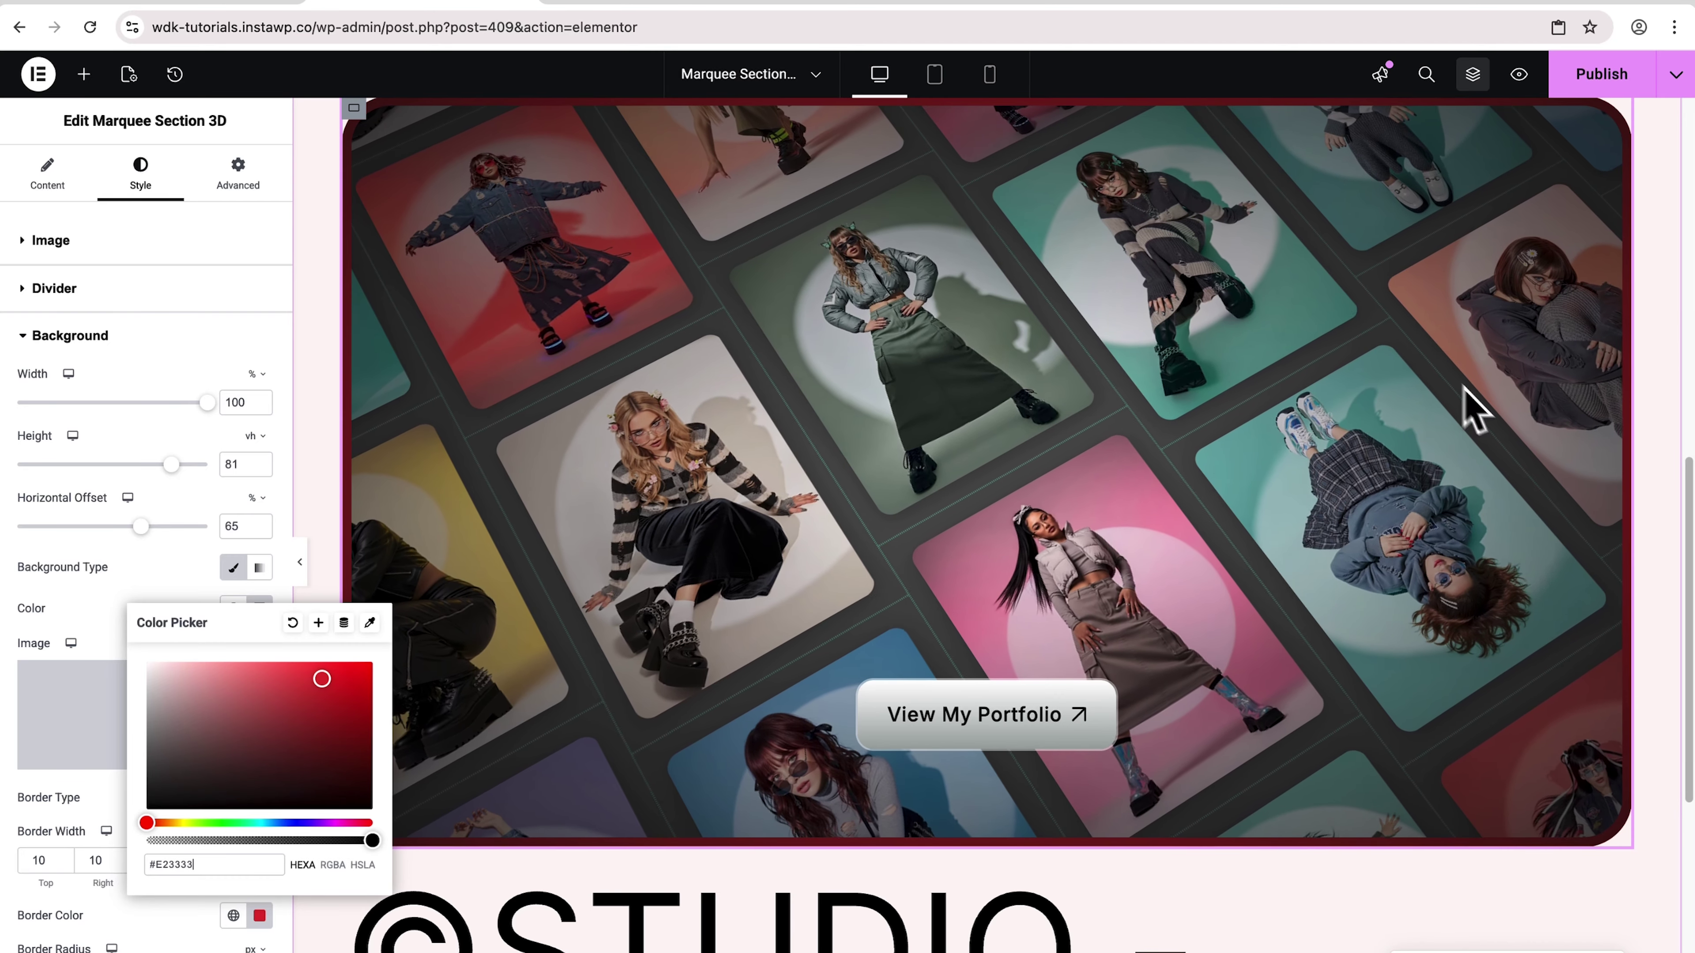
Set the marquee background's border type to None and its border radius to 100 px on all sides
left_click(253, 801)
left_click(234, 801)
left_click(193, 772)
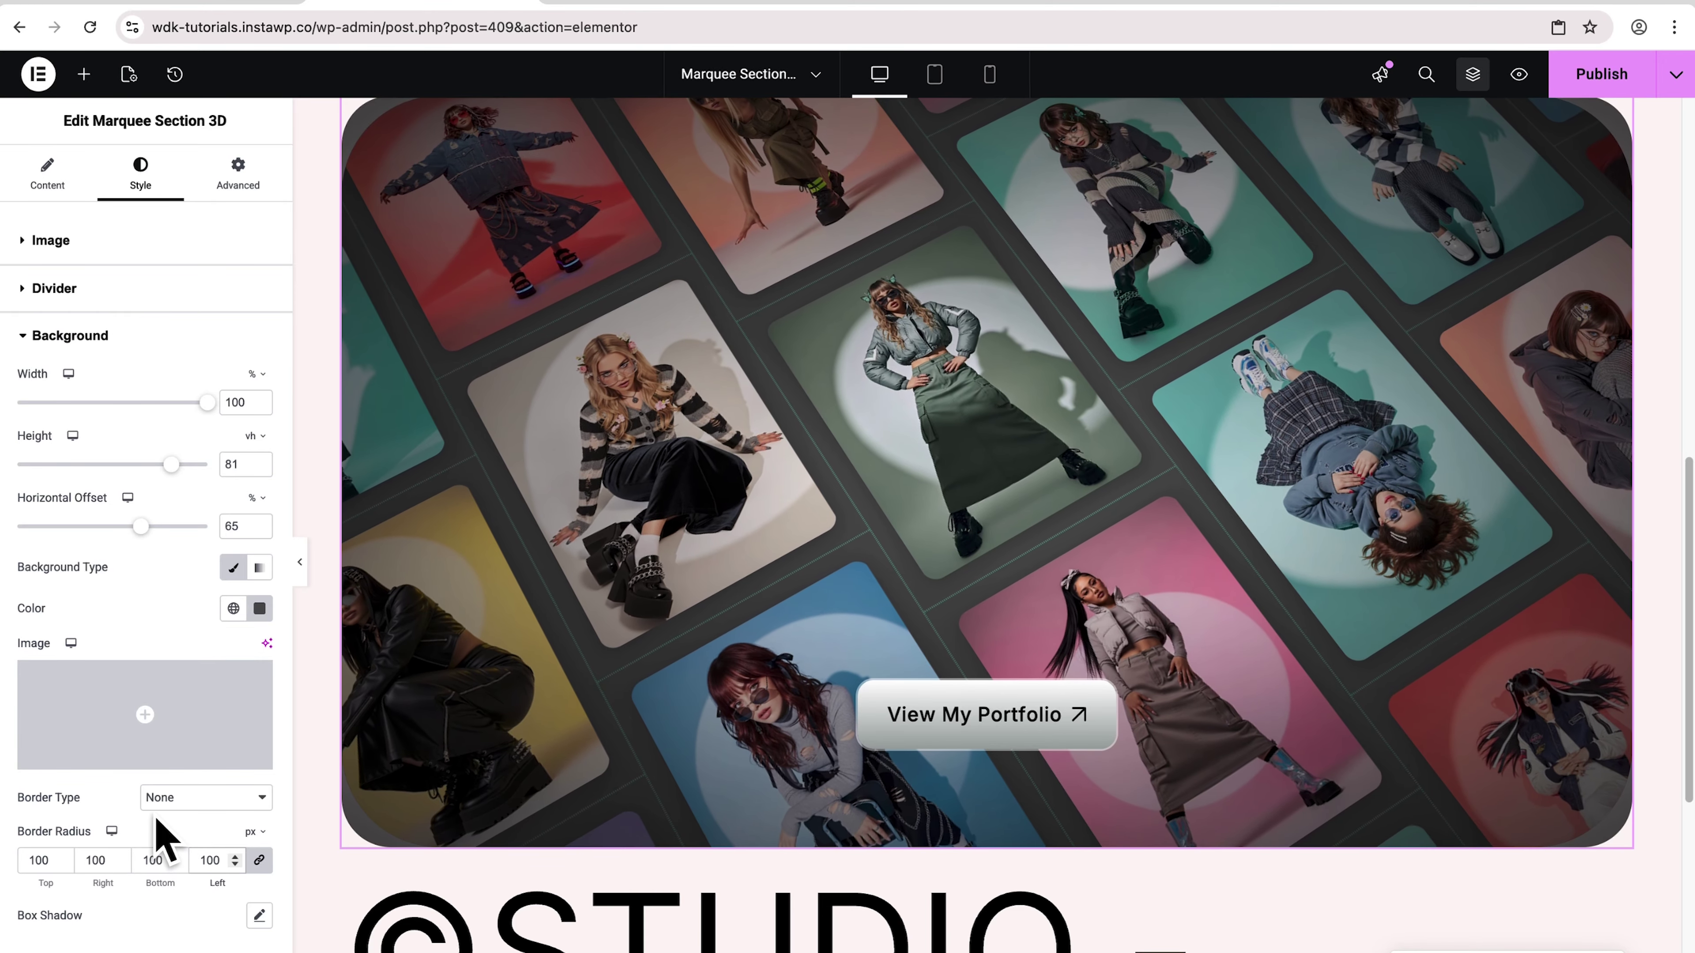
left_click(144, 340)
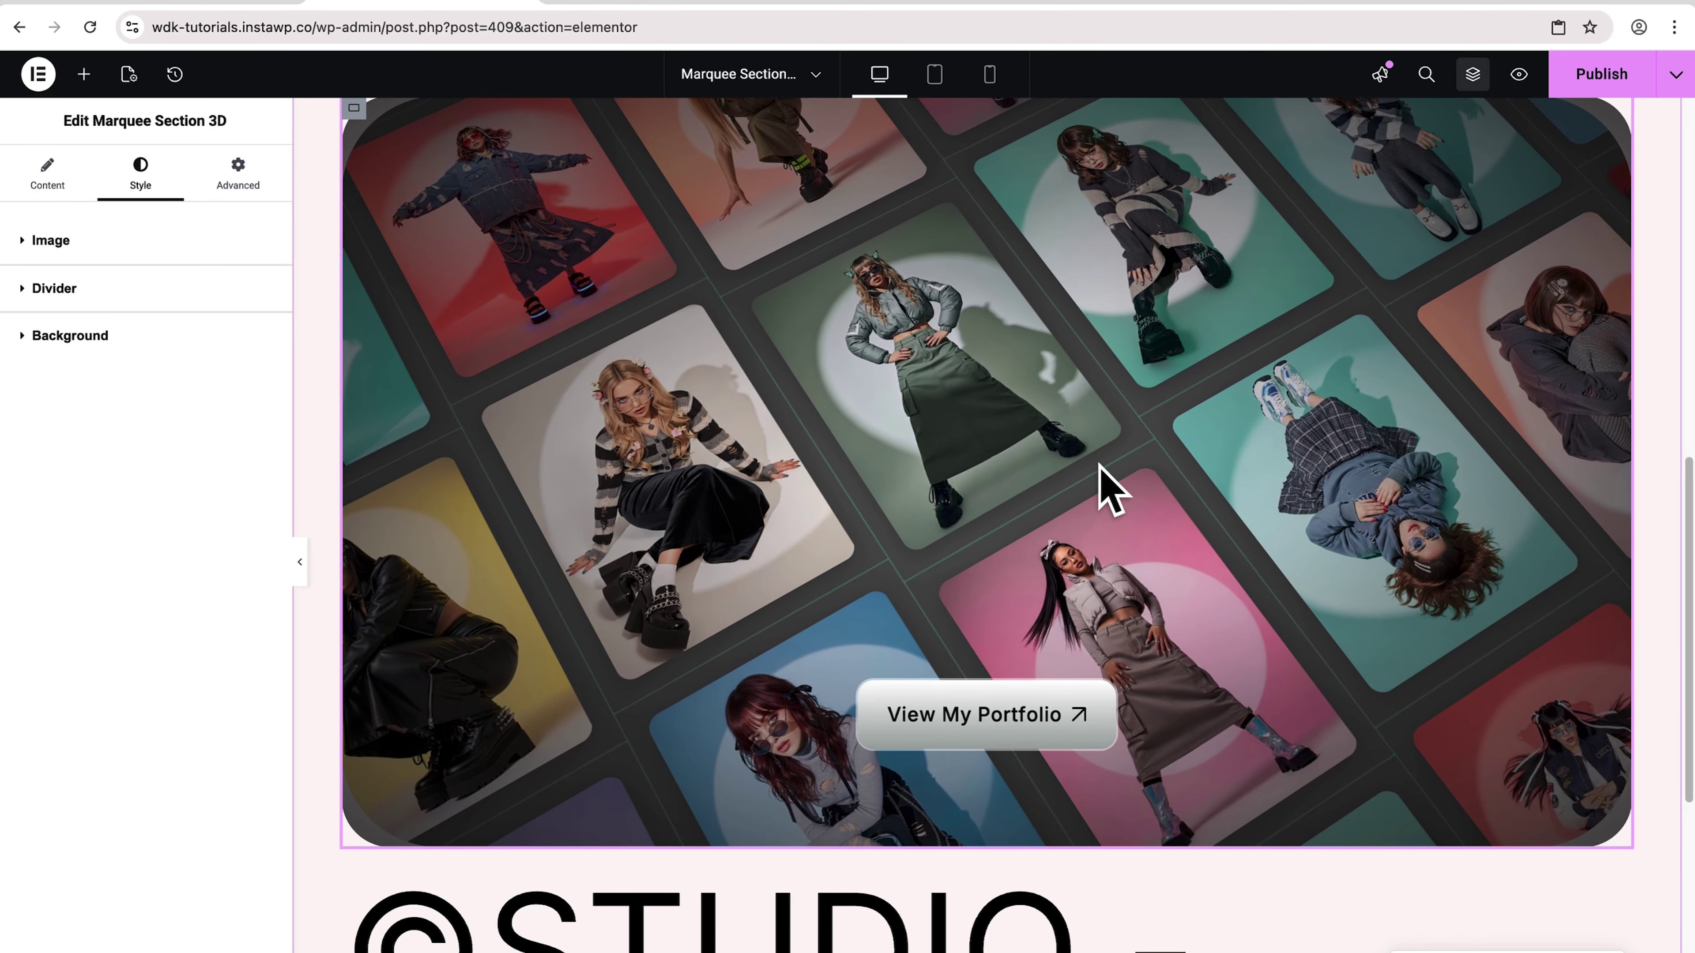
Publish the page and review the 3D marquee section in the page preview
left_click(1596, 75)
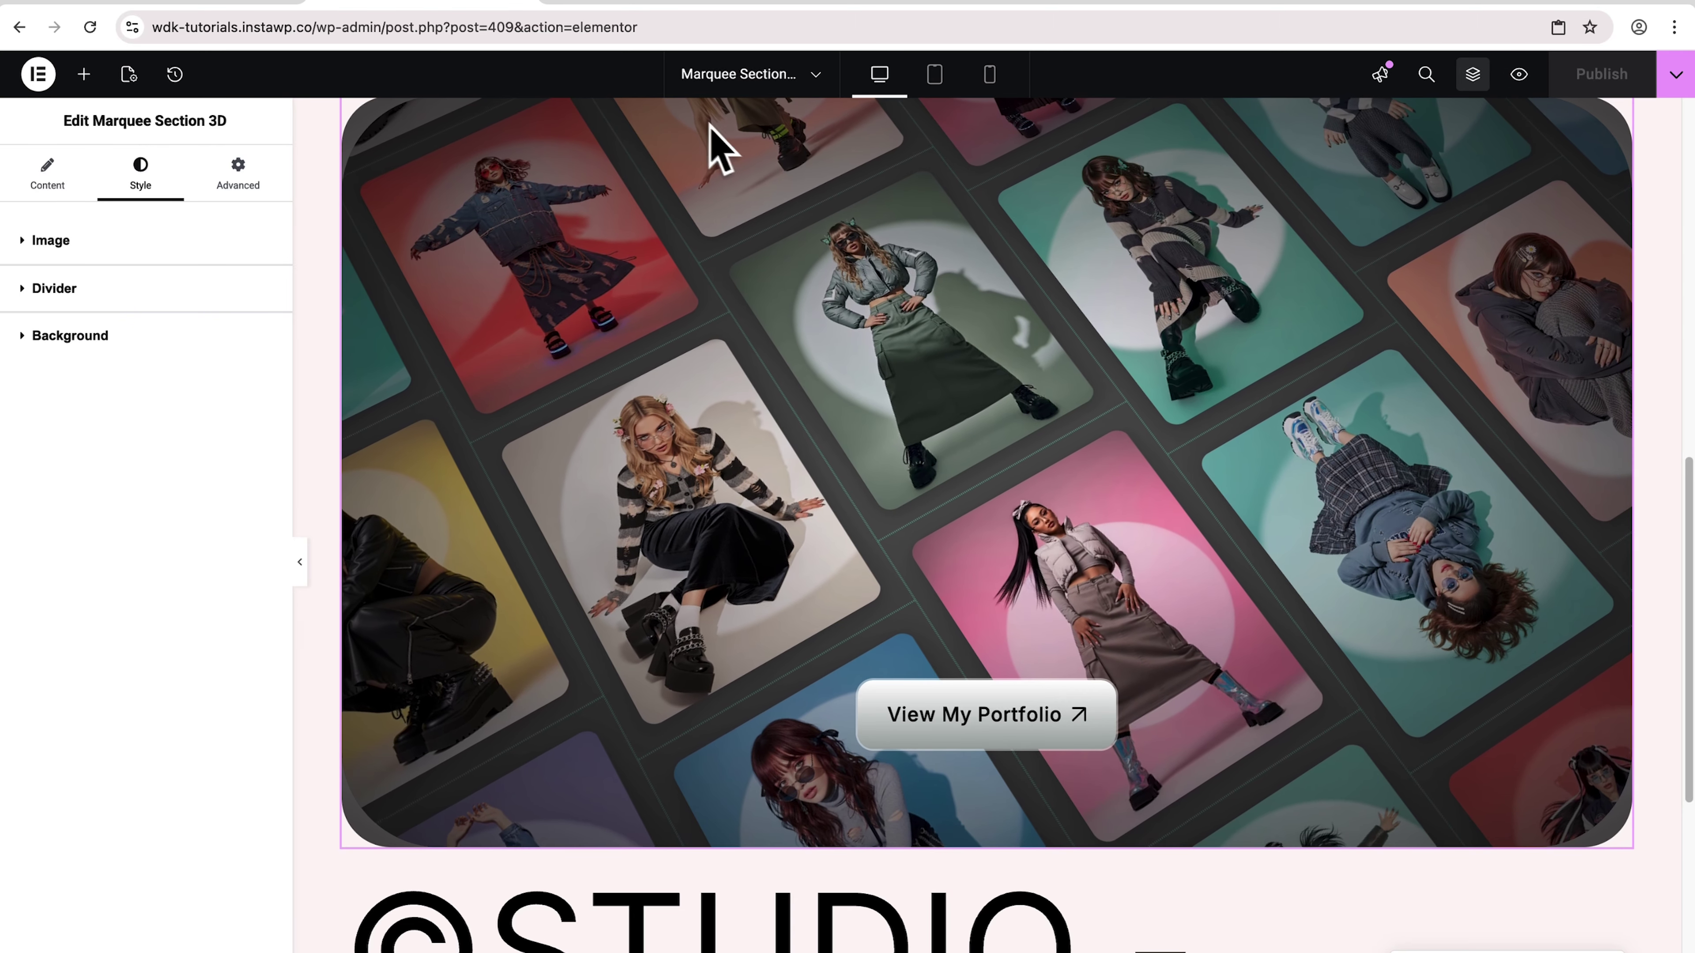
left_click(654, 5)
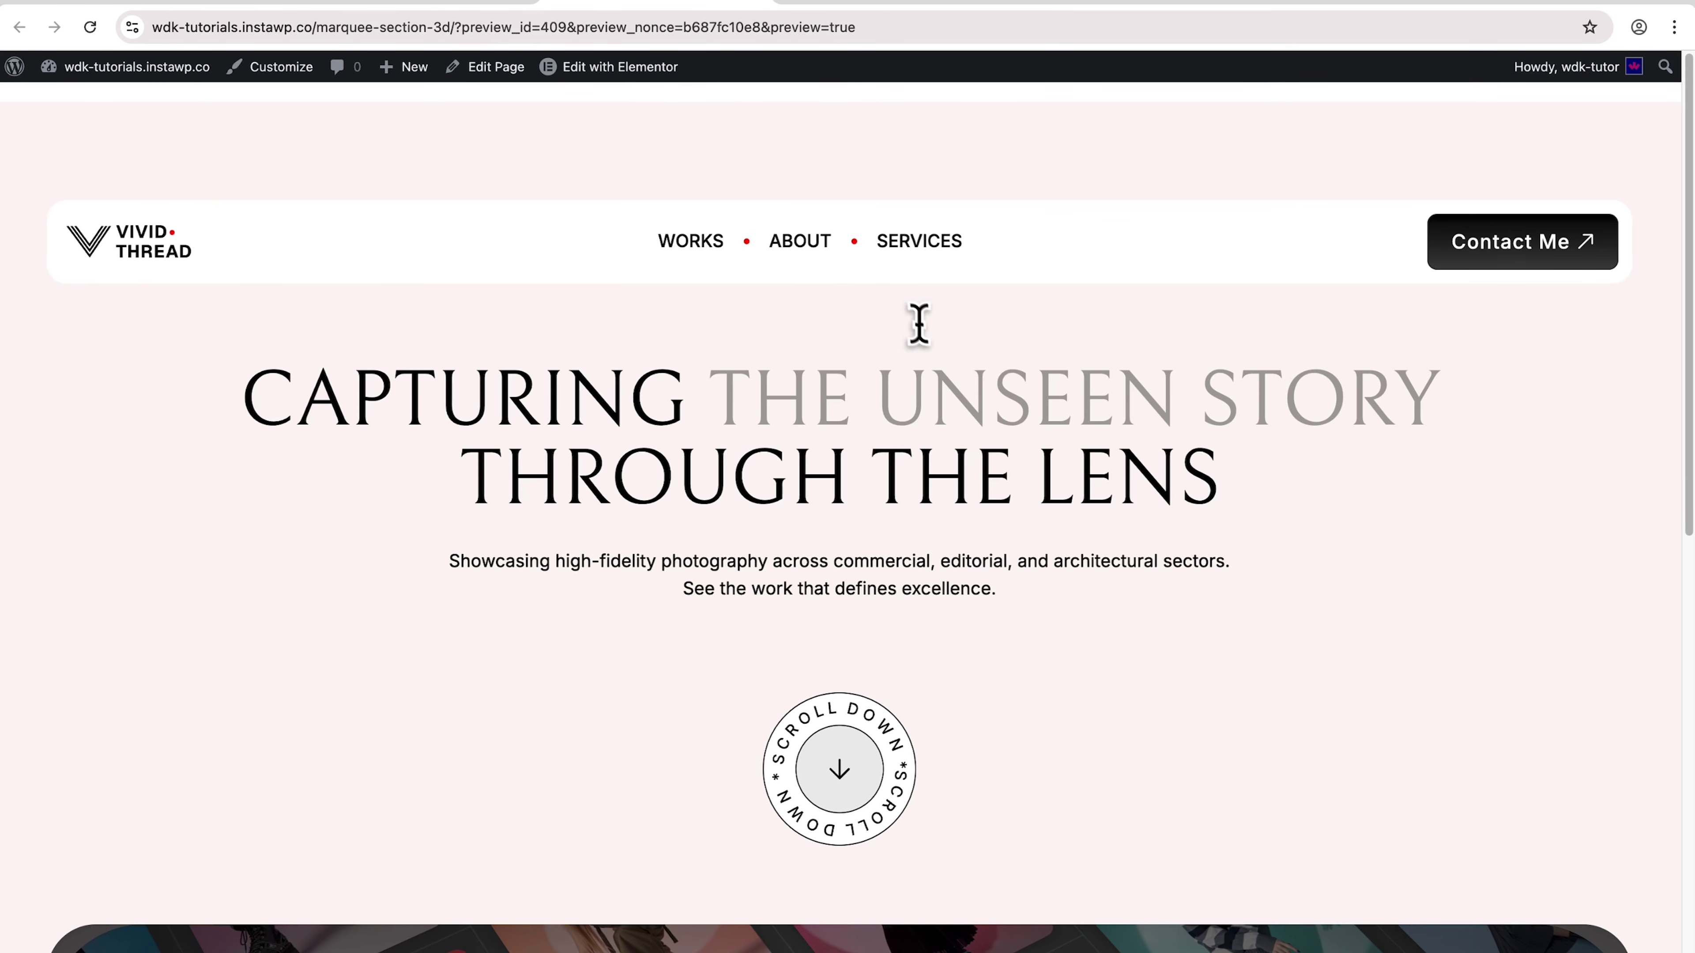
scroll(972, 433, "down", 7)
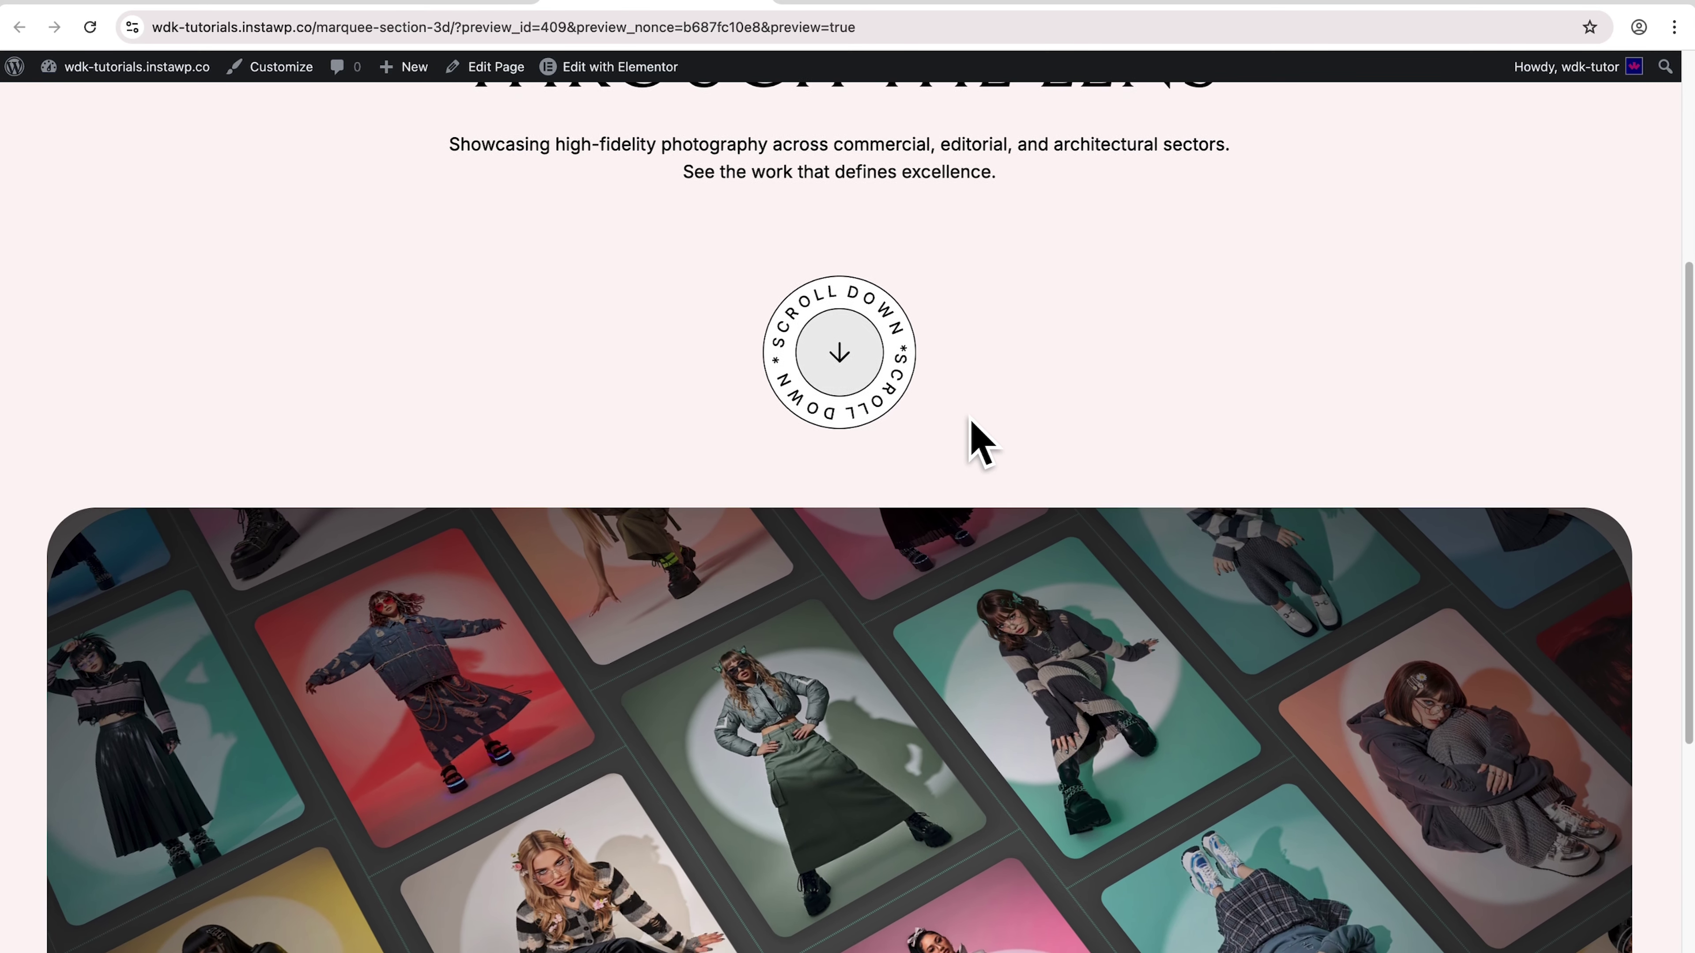
scroll(972, 421, "down", 6)
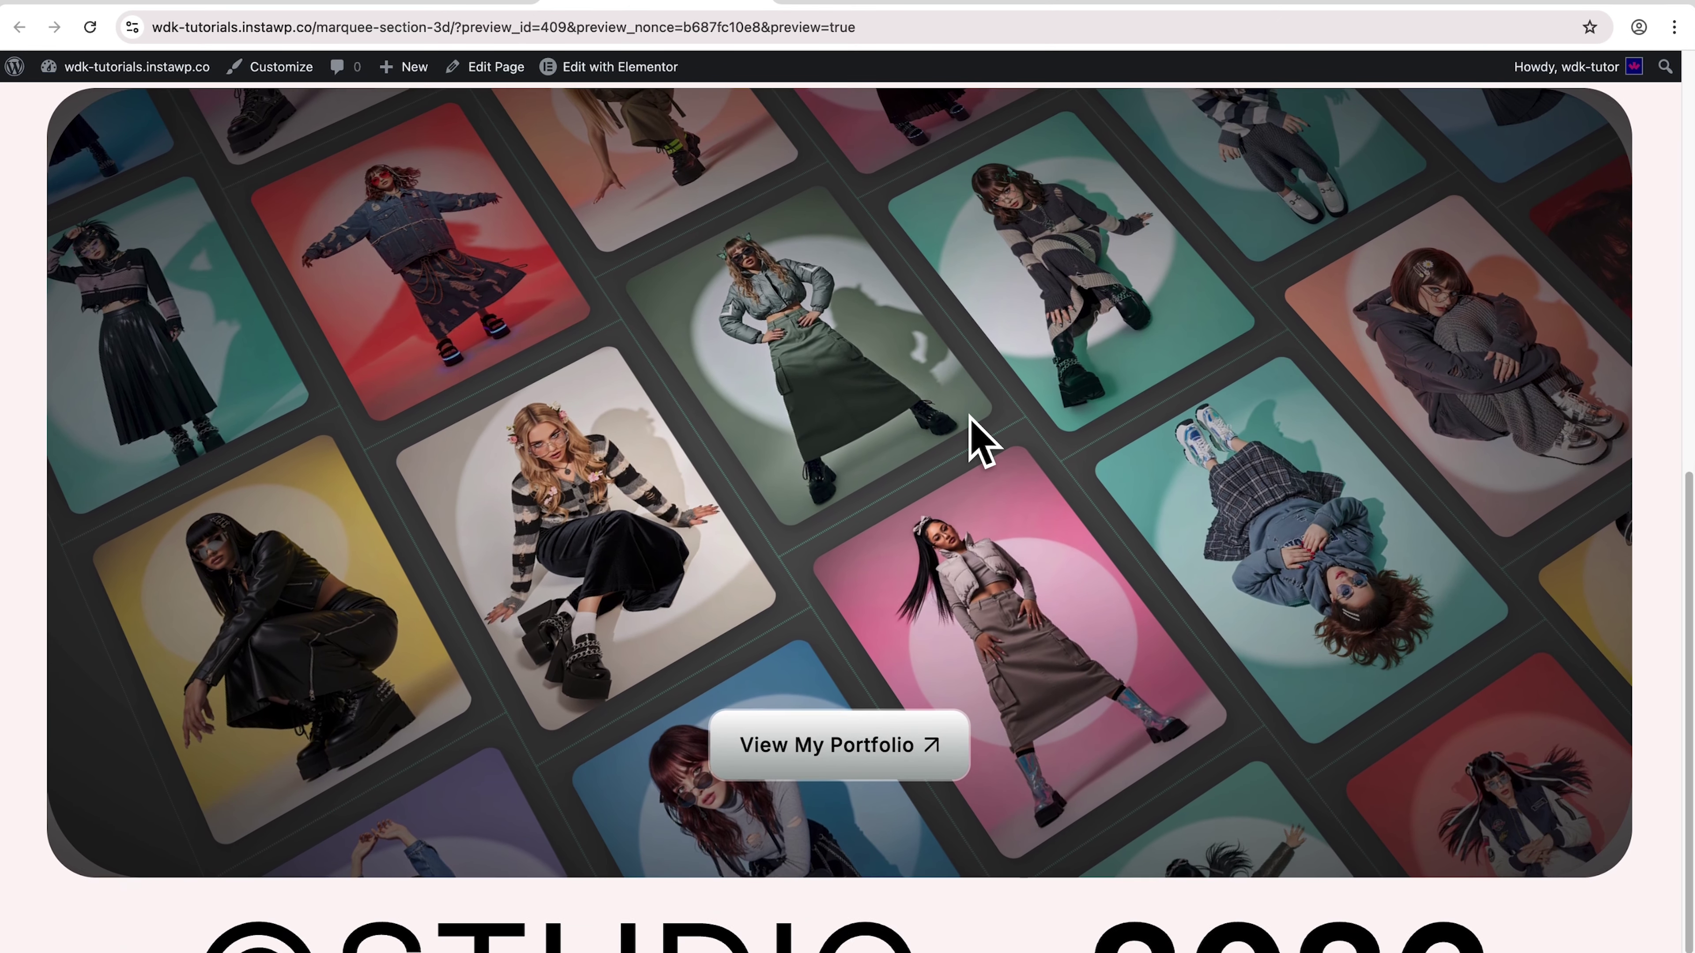
scroll(972, 422, "up", 1)
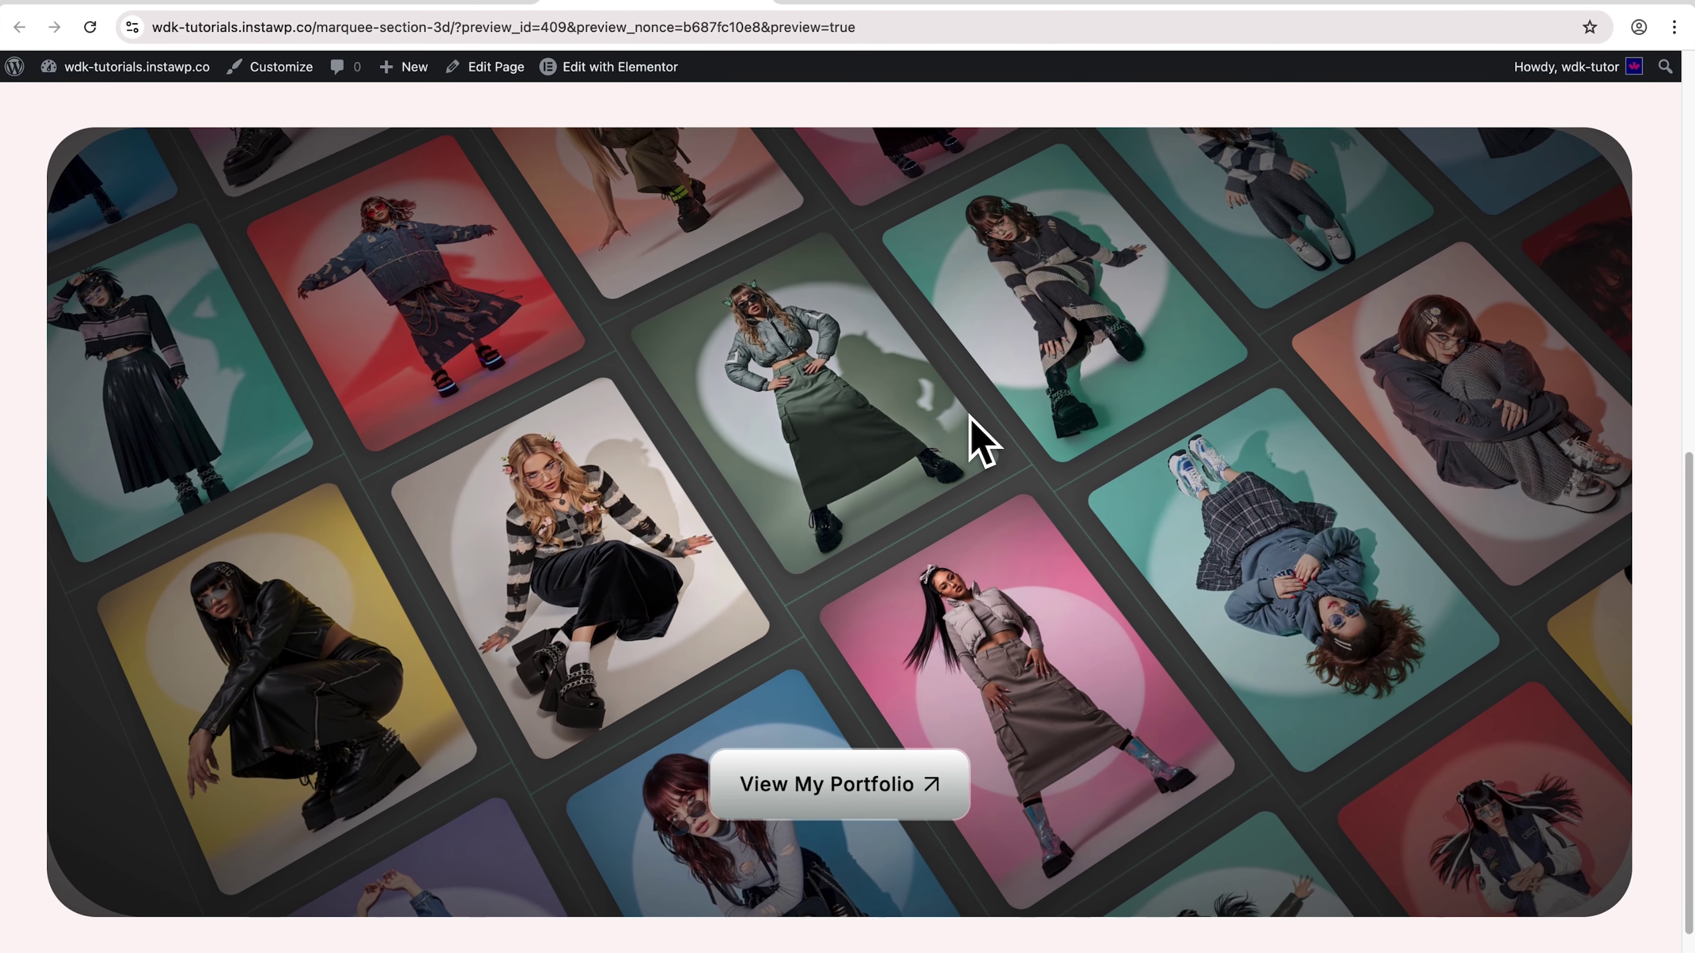